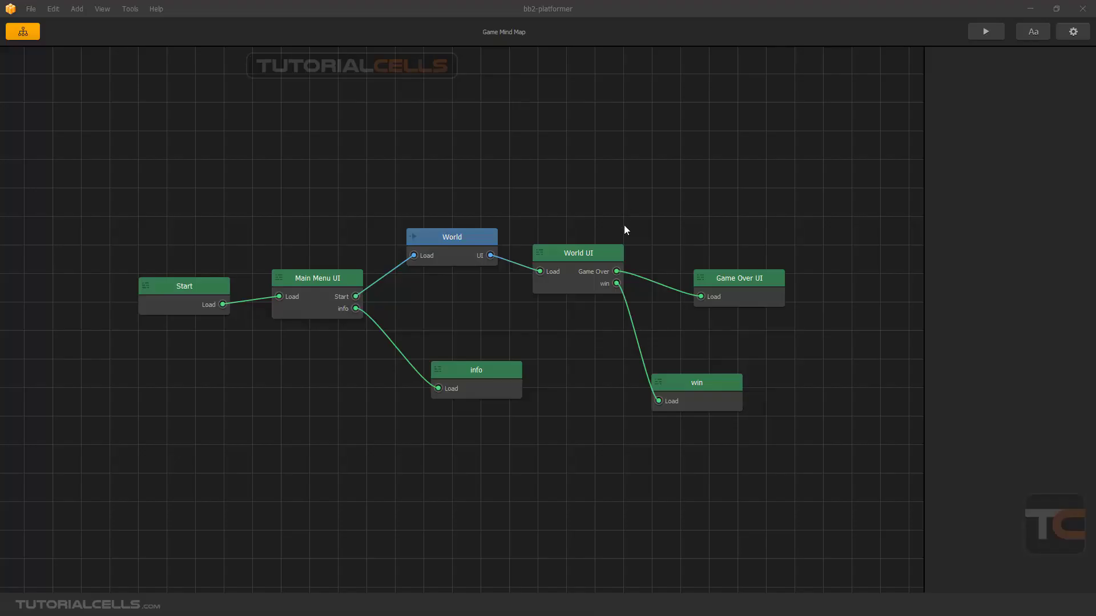
# Step: Nudge the Game Over UI and World UI nodes slightly upward on the mind map, and open the World scene
pyautogui.moveTo(718, 278); pyautogui.dragTo(723, 275)
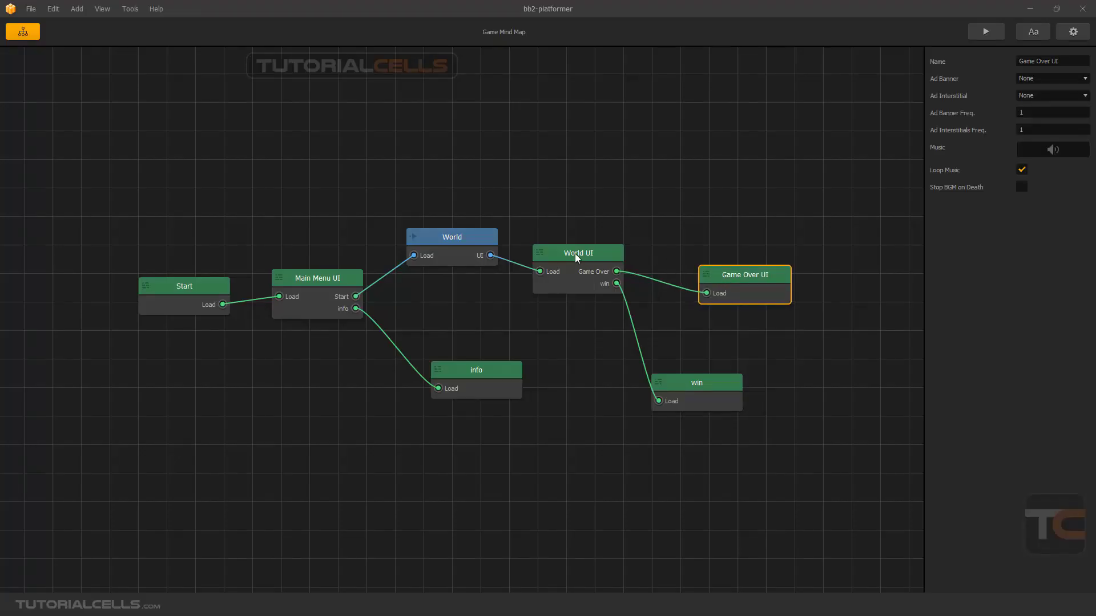
pyautogui.moveTo(578, 257); pyautogui.dragTo(583, 246)
pyautogui.doubleClick(445, 236)
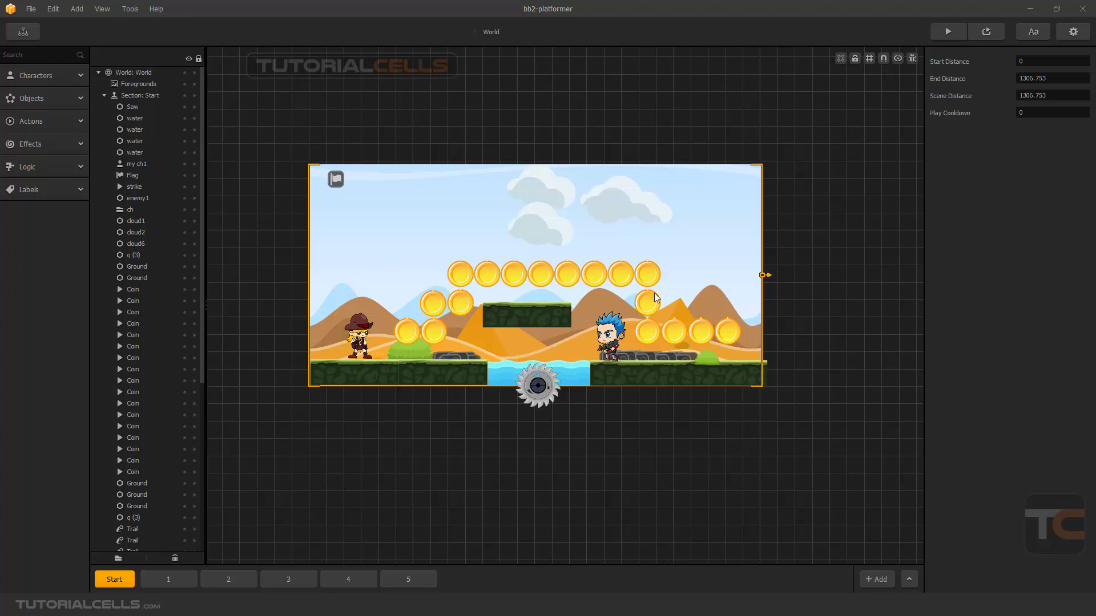
# Step: Duplicate the first coin of the long horizontal coin row three times upward to form a vertical column
pyautogui.click(465, 283)
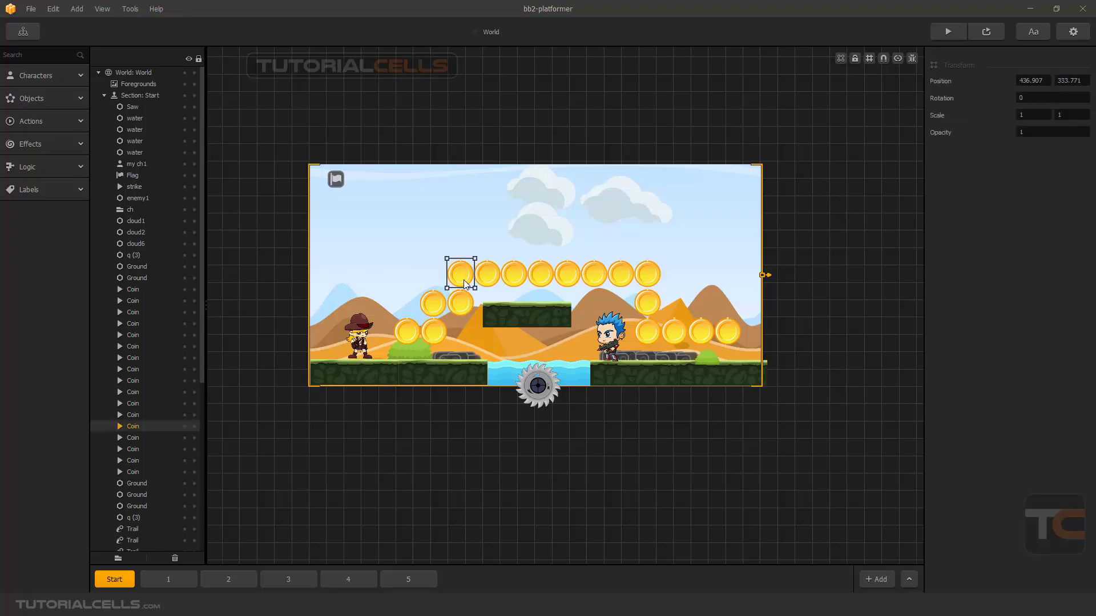
pyautogui.hotkey('alt', 'Up')
pyautogui.hotkey('alt', 'Up')
pyautogui.hotkey('alt', 'Up')
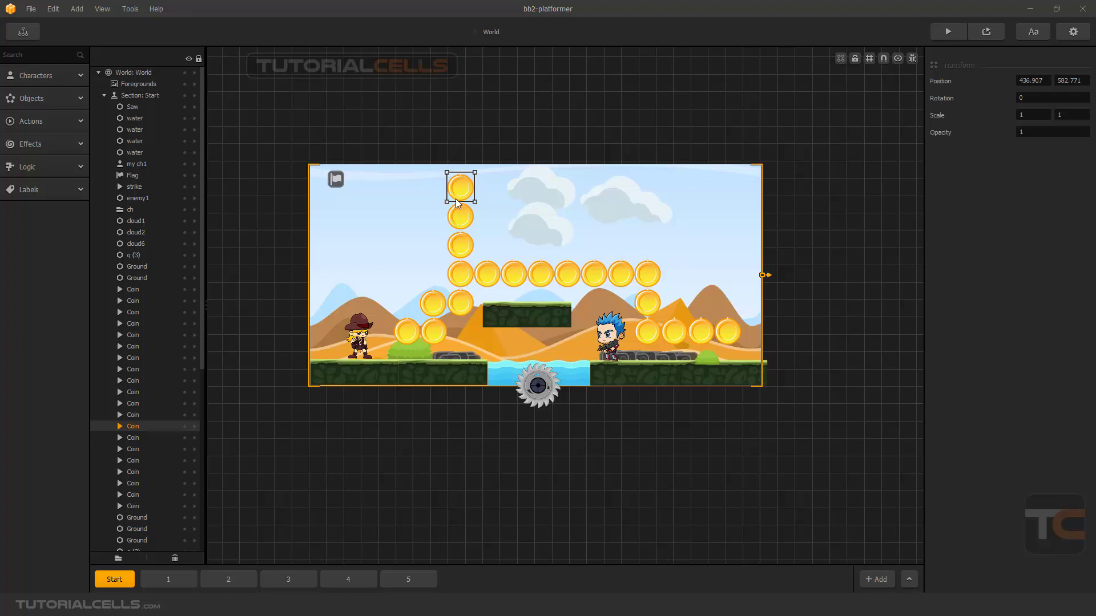
# Step: Duplicate the topmost coin of the new column three times toward the level's start
pyautogui.hotkey('alt', 'Left')
pyautogui.hotkey('alt', 'Left')
pyautogui.hotkey('alt', 'Left')
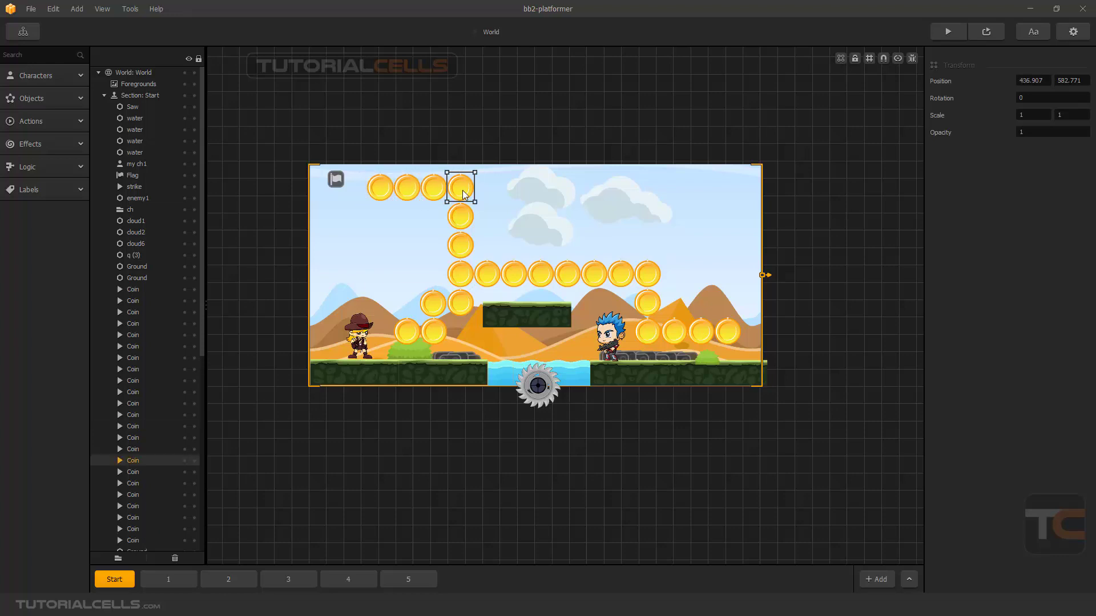
# Step: Duplicate the coin at the far end of the new upper row three times downward
pyautogui.click(388, 201)
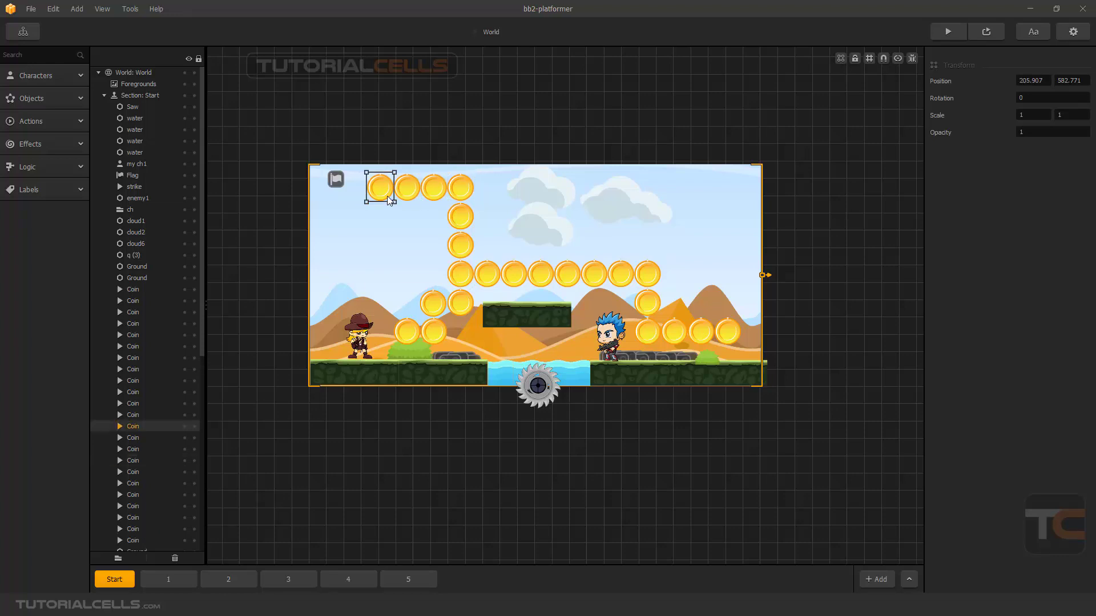
pyautogui.hotkey('alt', 'Down')
pyautogui.hotkey('alt', 'Down')
pyautogui.hotkey('alt', 'Down')
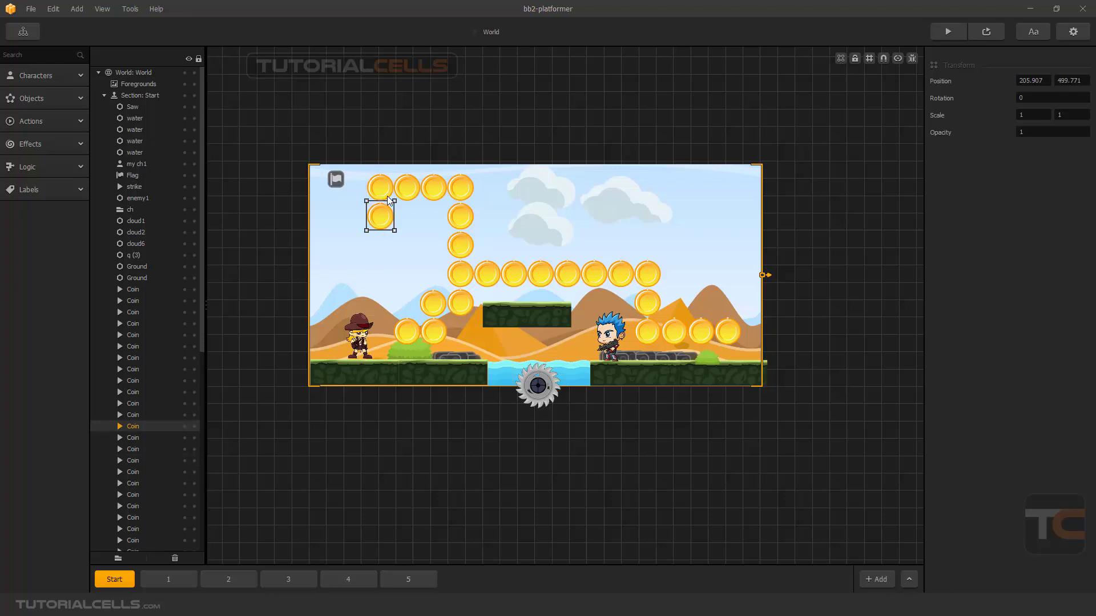
# Step: Leave the World scene for the mind map and open the World UI scene
pyautogui.click(51, 124)
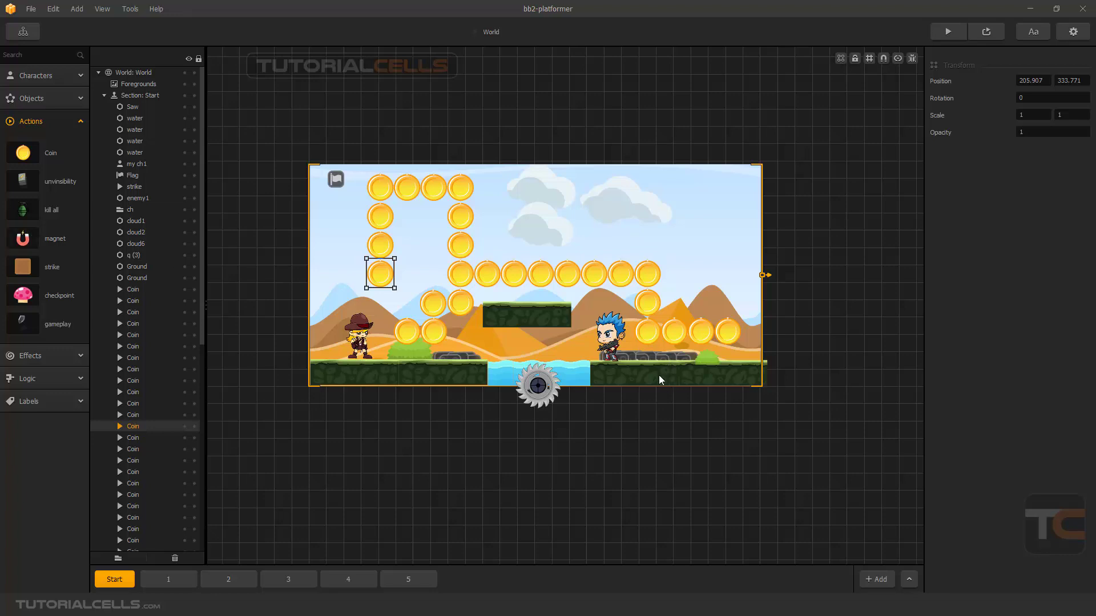
pyautogui.click(23, 32)
pyautogui.doubleClick(552, 243)
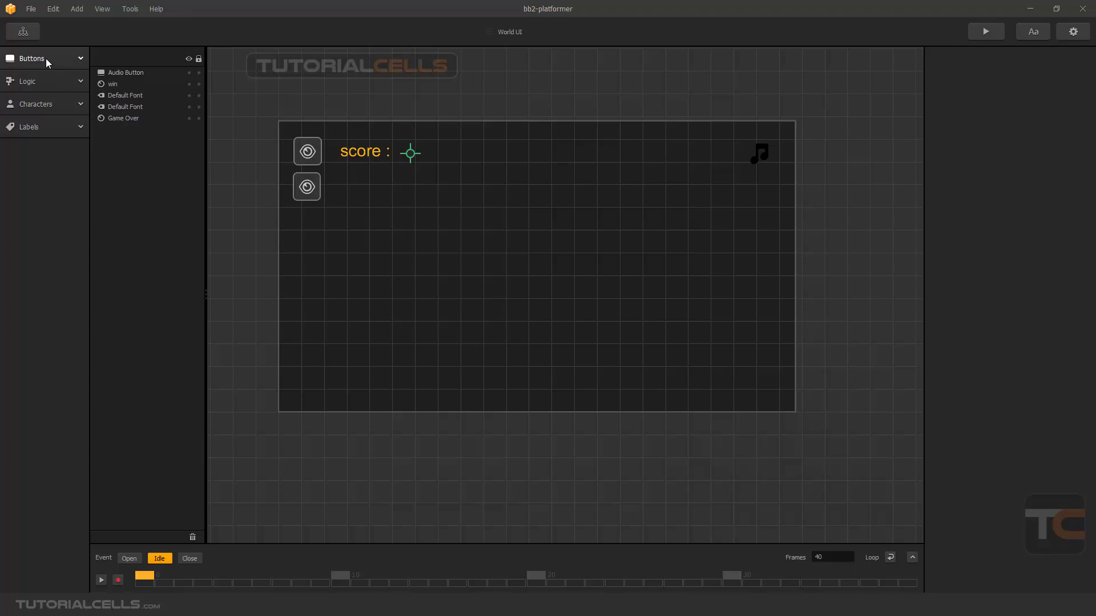
pyautogui.click(23, 32)
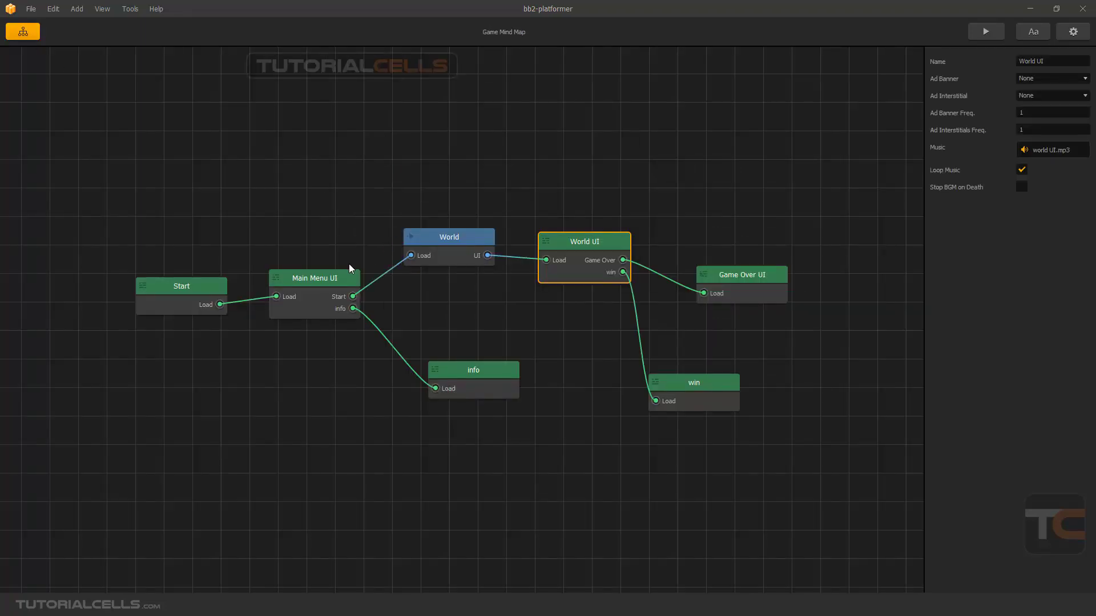
pyautogui.click(1082, 150)
pyautogui.doubleClick(569, 252)
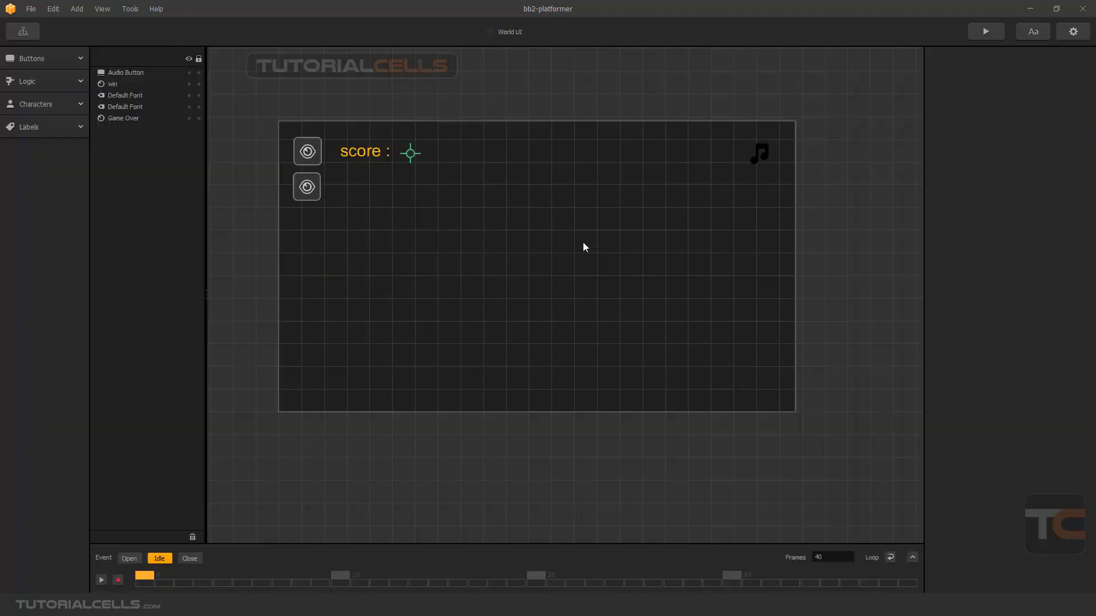
# Step: Add an Action Button near the game screen's lower-right corner, at about position 1044, 73
pyautogui.click(52, 60)
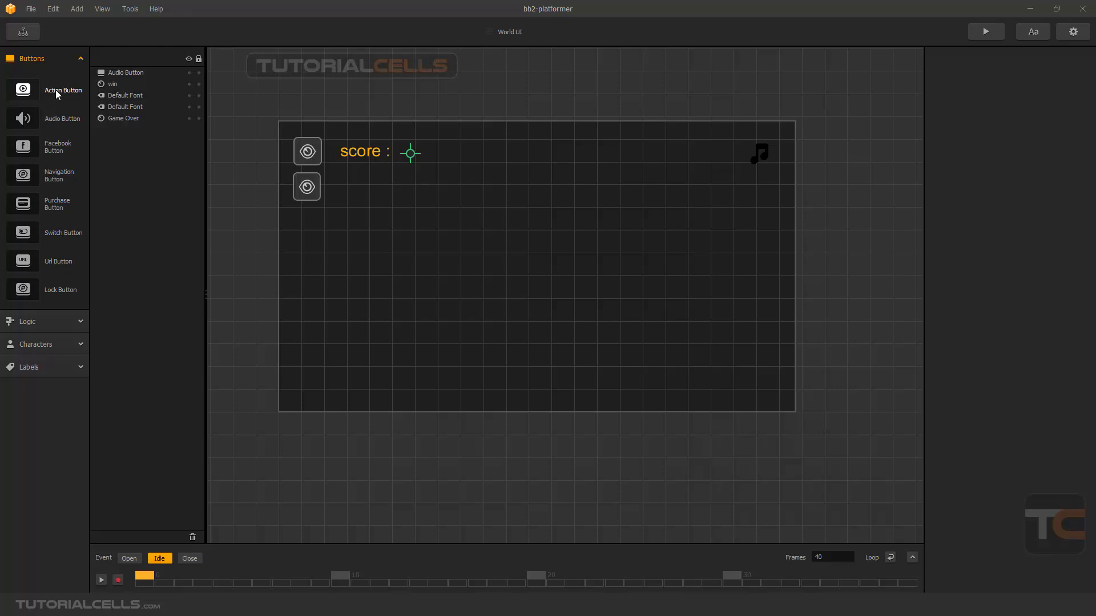
pyautogui.moveTo(57, 91); pyautogui.dragTo(608, 320)
pyautogui.moveTo(748, 385); pyautogui.dragTo(755, 379)
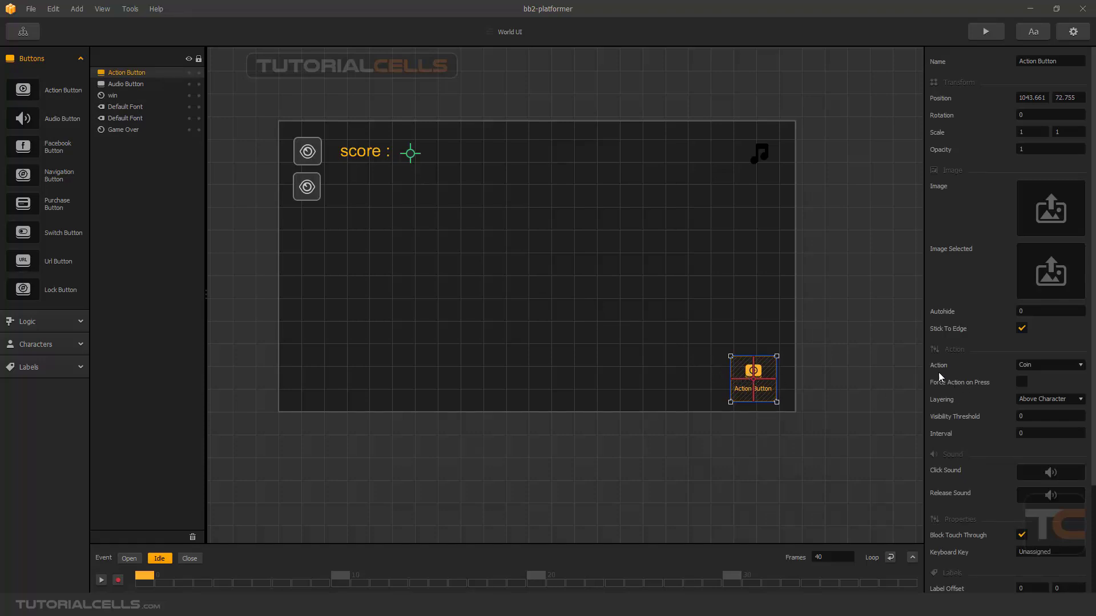
# Step: Set the new Action Button's action to magnet
pyautogui.click(1036, 366)
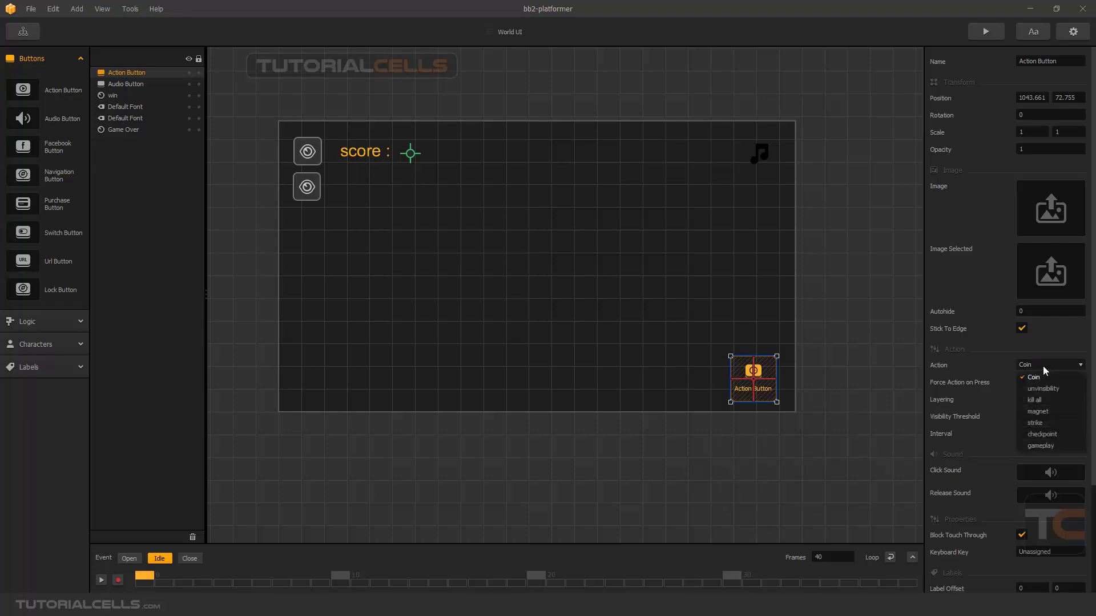
pyautogui.click(1047, 412)
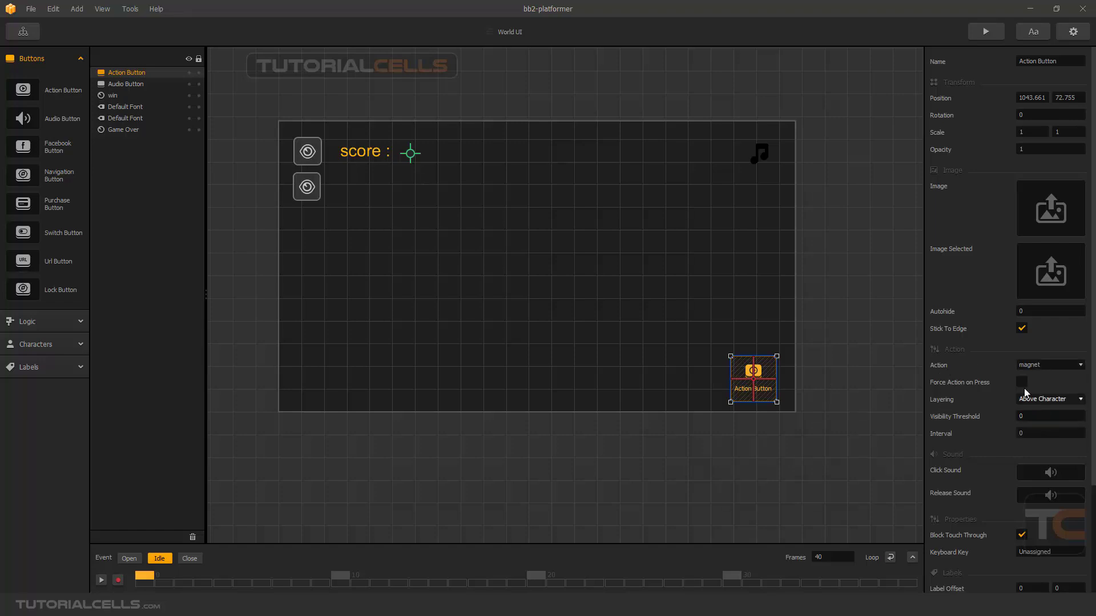
pyautogui.click(1049, 367)
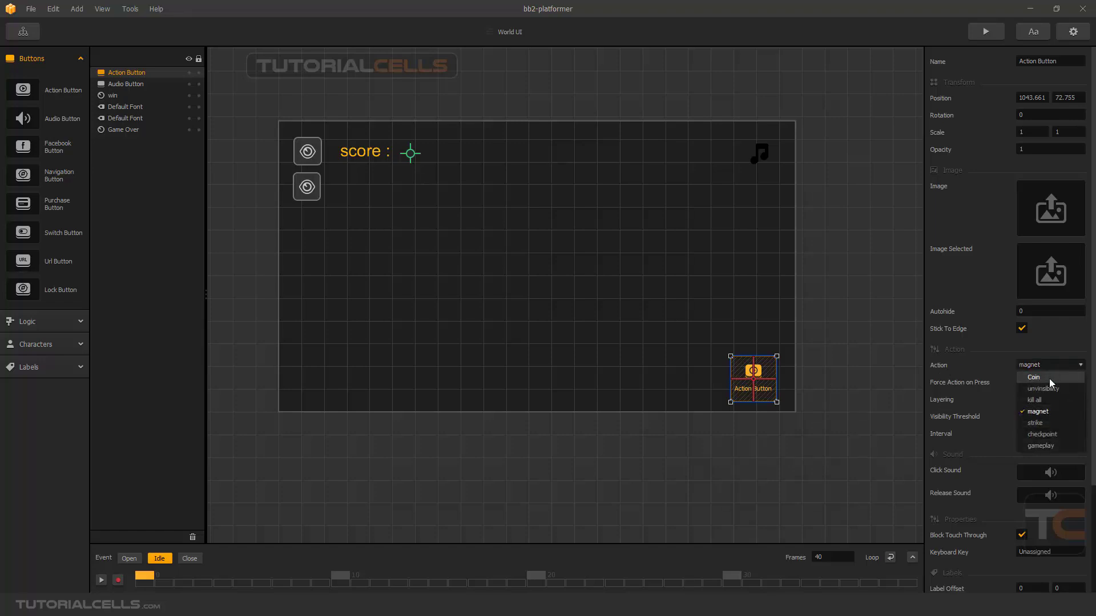
# Step: Examine the properties of the magnet action in the World scene
pyautogui.click(27, 34)
pyautogui.doubleClick(448, 239)
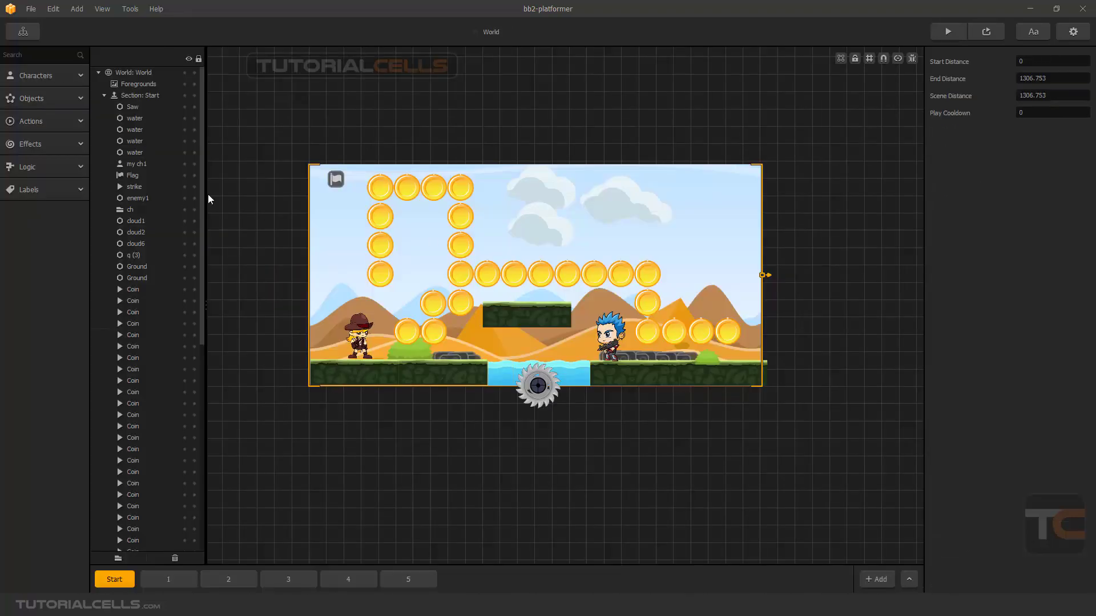
pyautogui.click(52, 125)
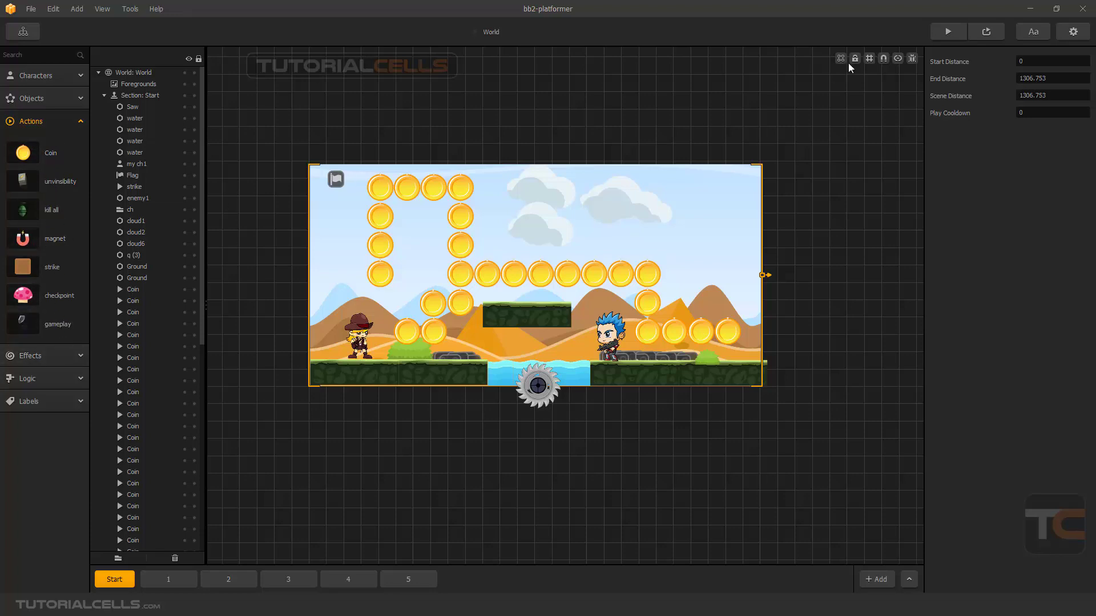
pyautogui.click(63, 249)
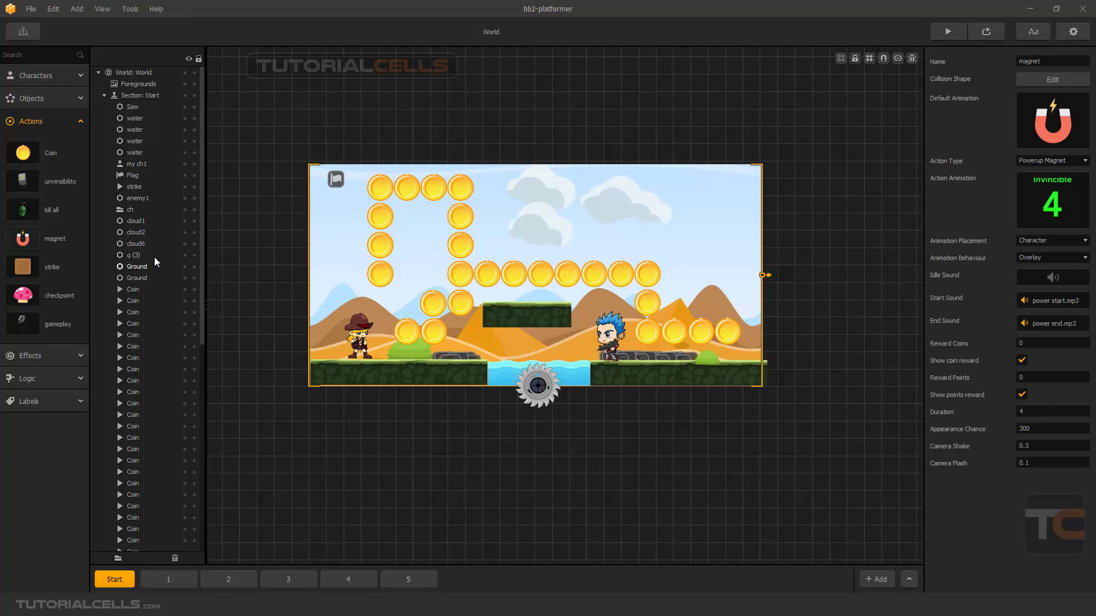
pyautogui.click(72, 123)
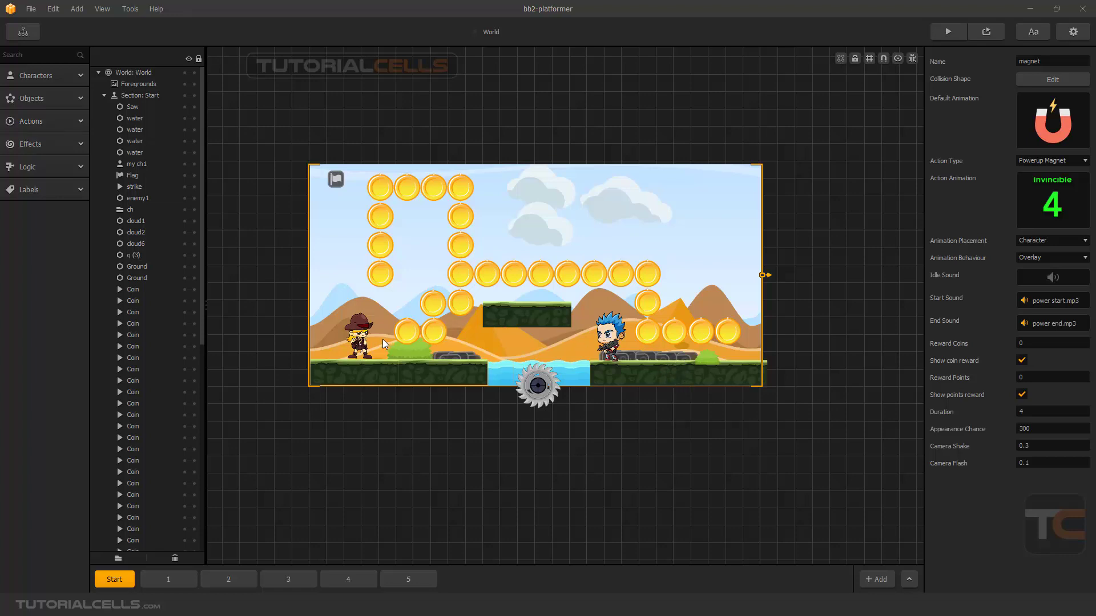
# Step: Reopen the World UI scene and select the Action Button, nudging it to about X 1046
pyautogui.click(18, 36)
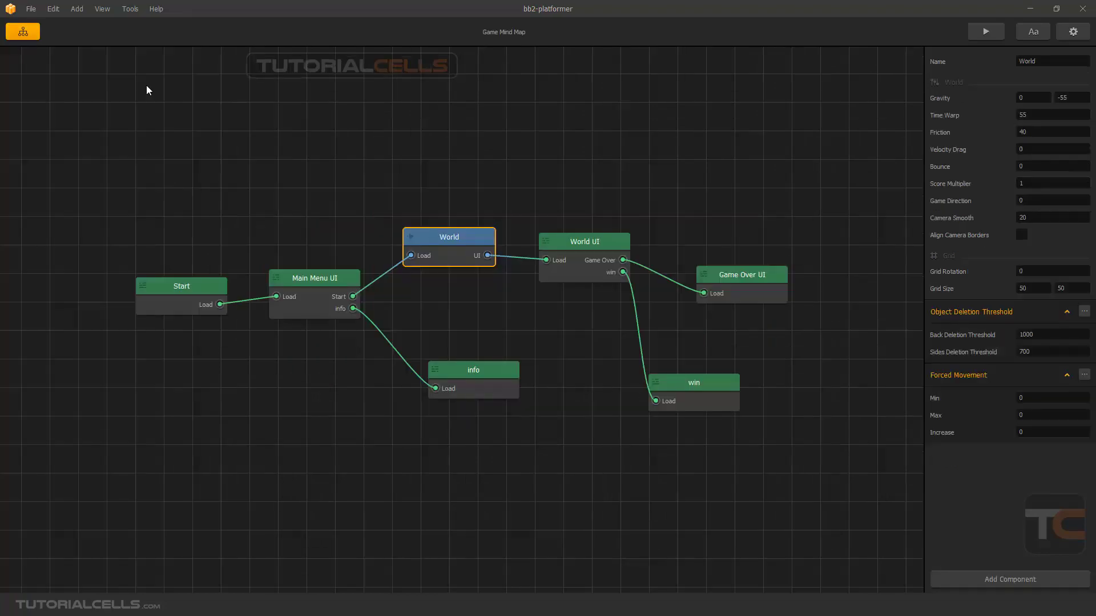
pyautogui.doubleClick(599, 240)
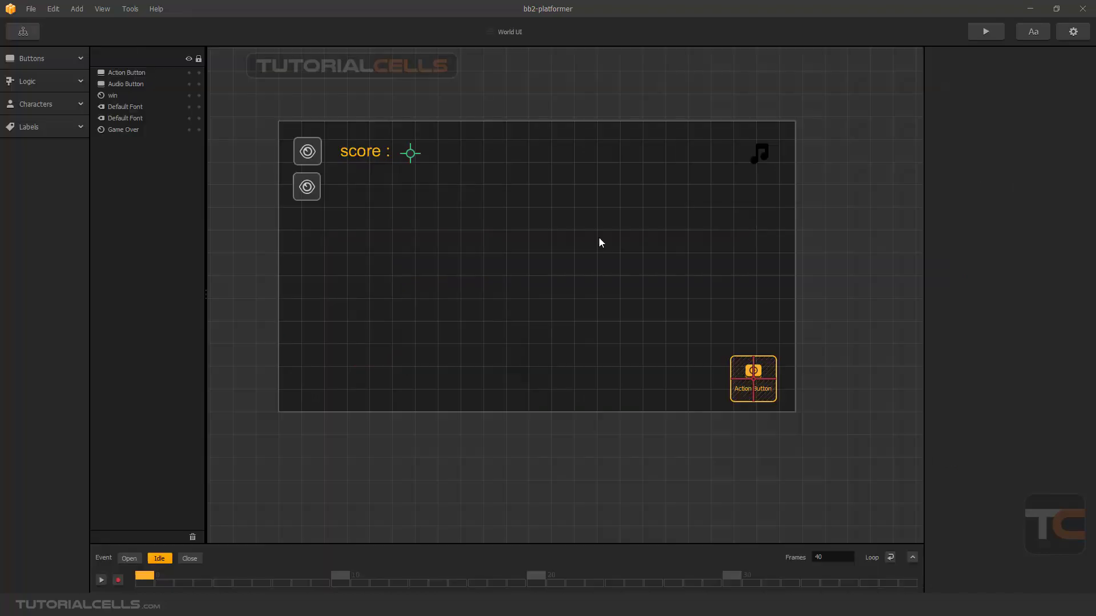
pyautogui.click(751, 374)
pyautogui.moveTo(751, 372); pyautogui.dragTo(751, 373)
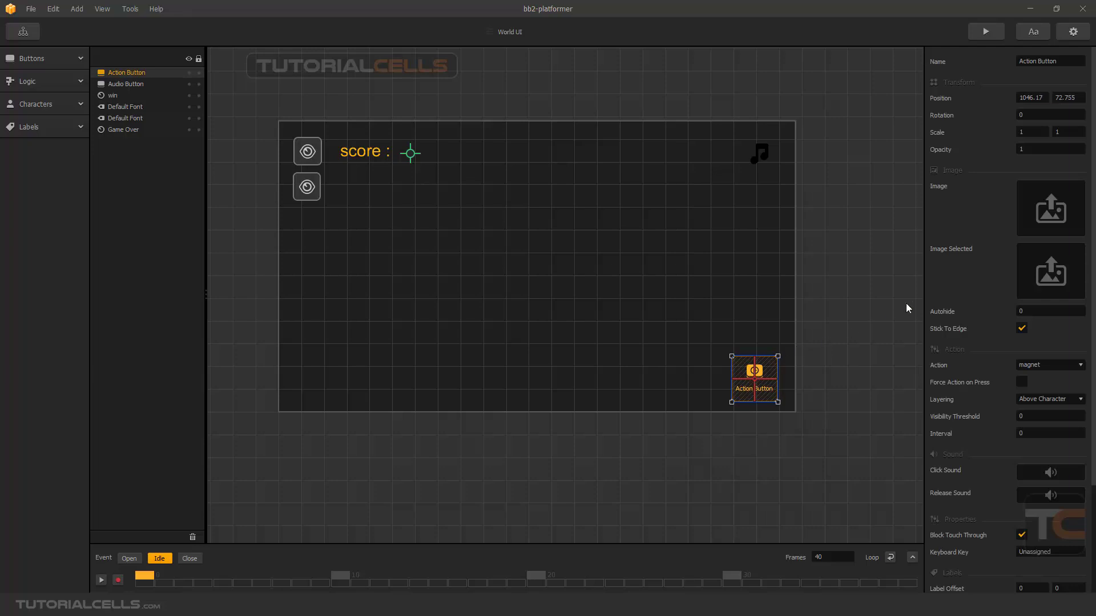
# Step: Assign the existing magnet sprite as the Action Button's image and save it
pyautogui.click(1076, 190)
pyautogui.scroll(-5, 311, 351)
pyautogui.scroll(-15, 309, 358)
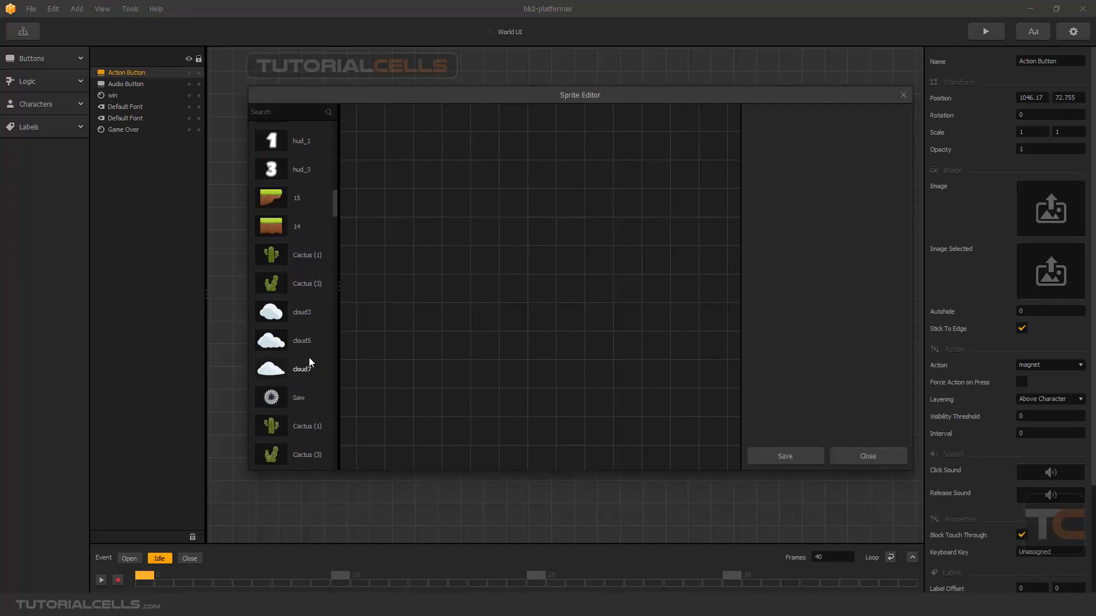
pyautogui.scroll(-10, 309, 357)
pyautogui.scroll(-8, 311, 359)
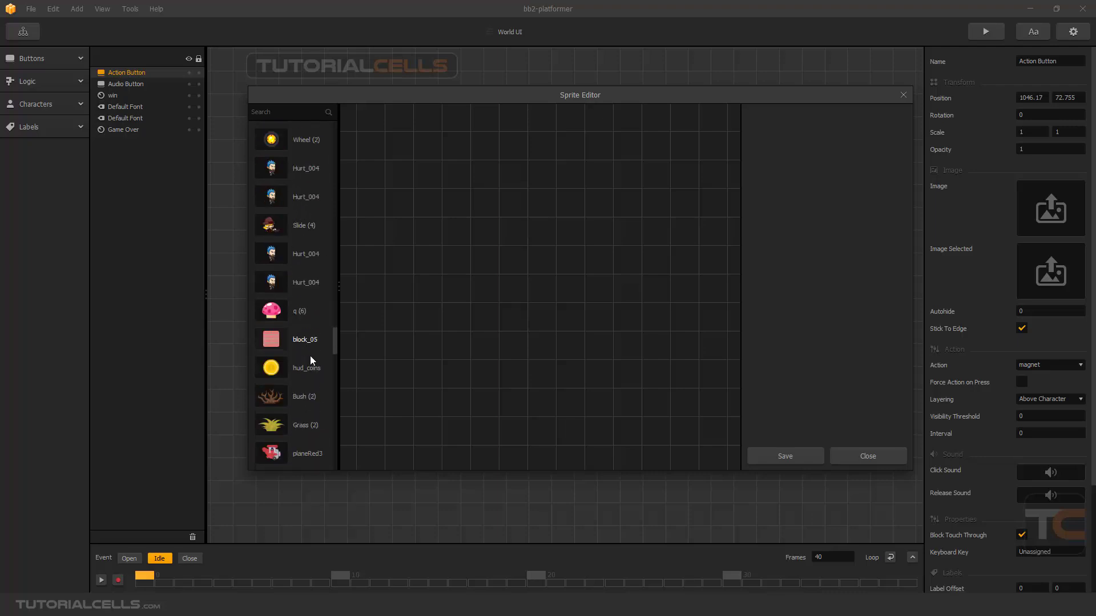
pyautogui.scroll(-6, 310, 357)
pyautogui.scroll(-6, 311, 360)
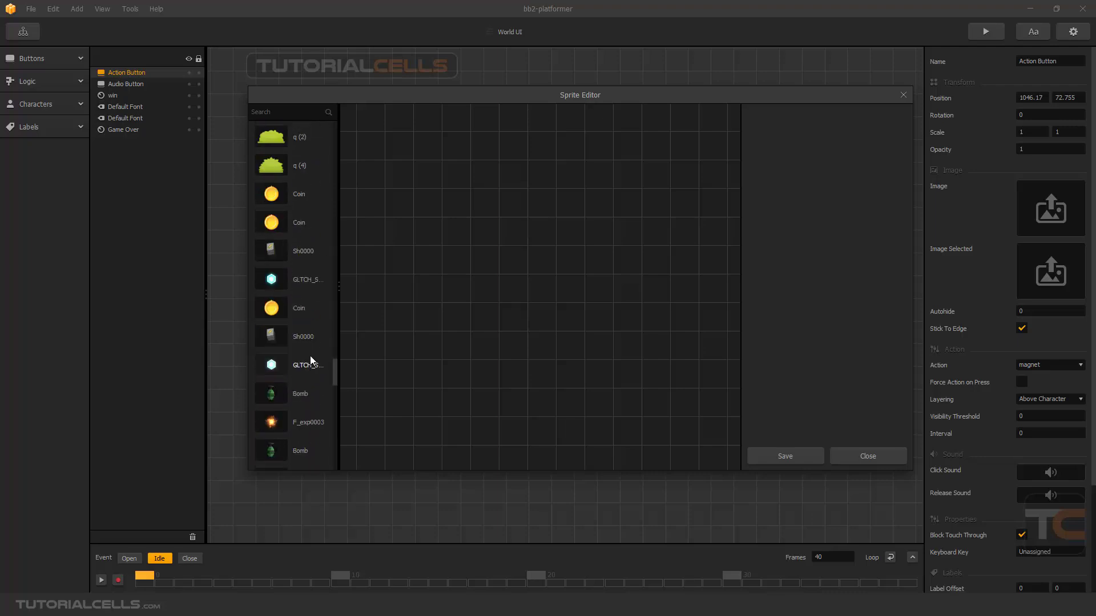
pyautogui.scroll(-10, 310, 359)
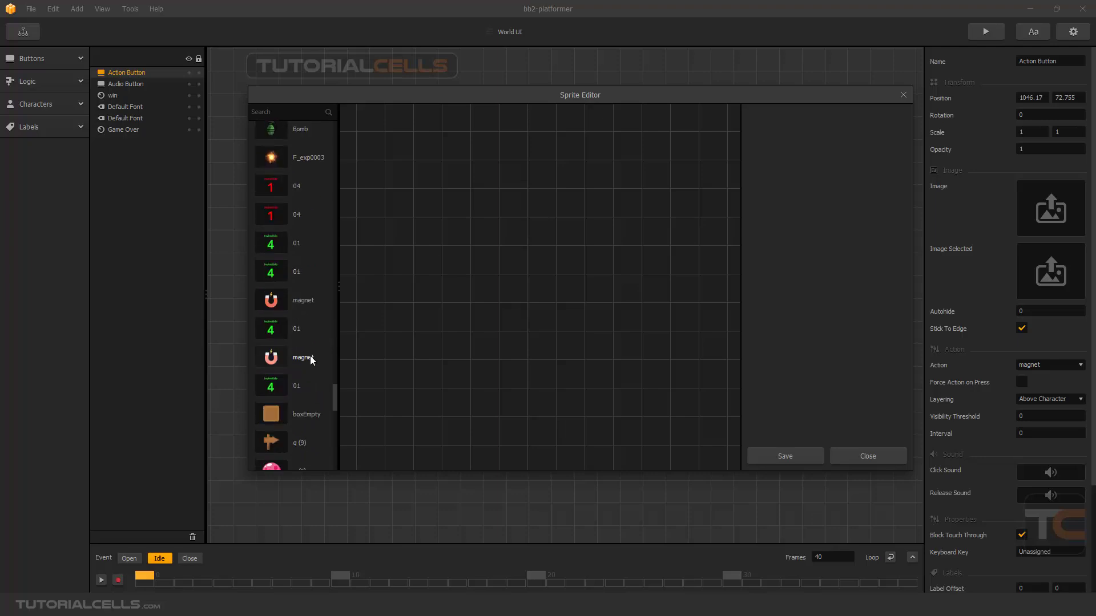
pyautogui.click(301, 301)
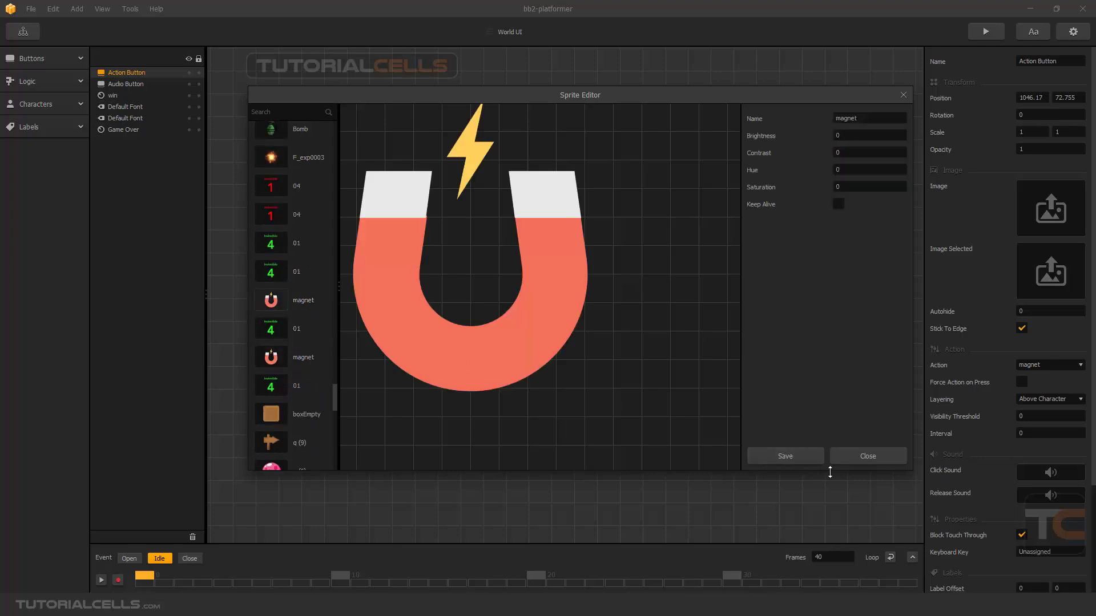
pyautogui.click(789, 456)
# Step: Shrink the magnet button to a scale of about 0.147 in the game screen's lower-right corner, and reselect magnet as its action
pyautogui.moveTo(642, 266); pyautogui.dragTo(755, 376)
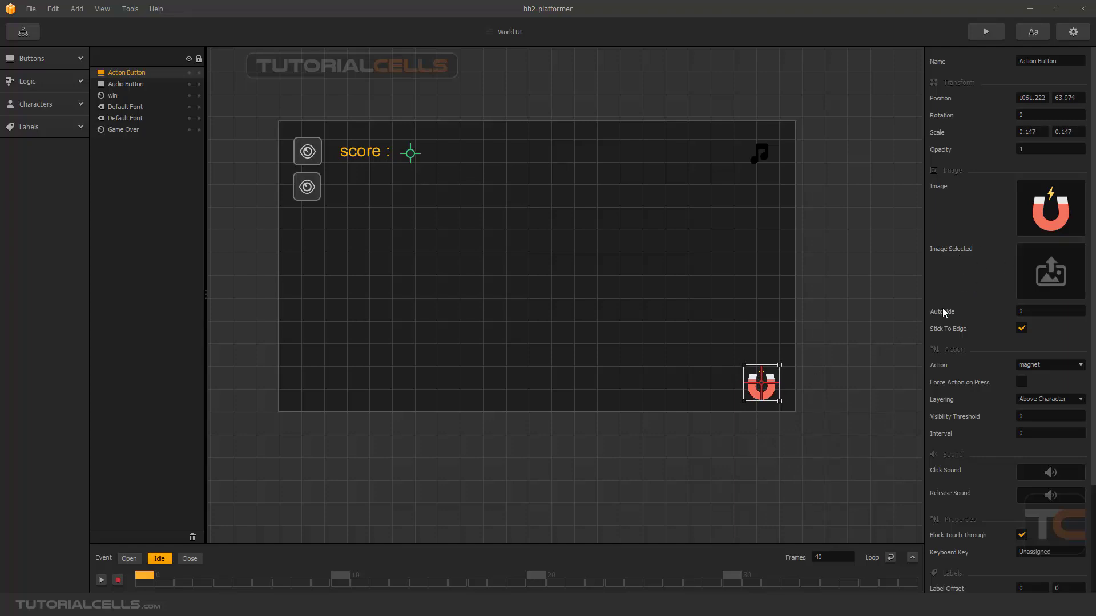
pyautogui.scroll(-2, 958, 339)
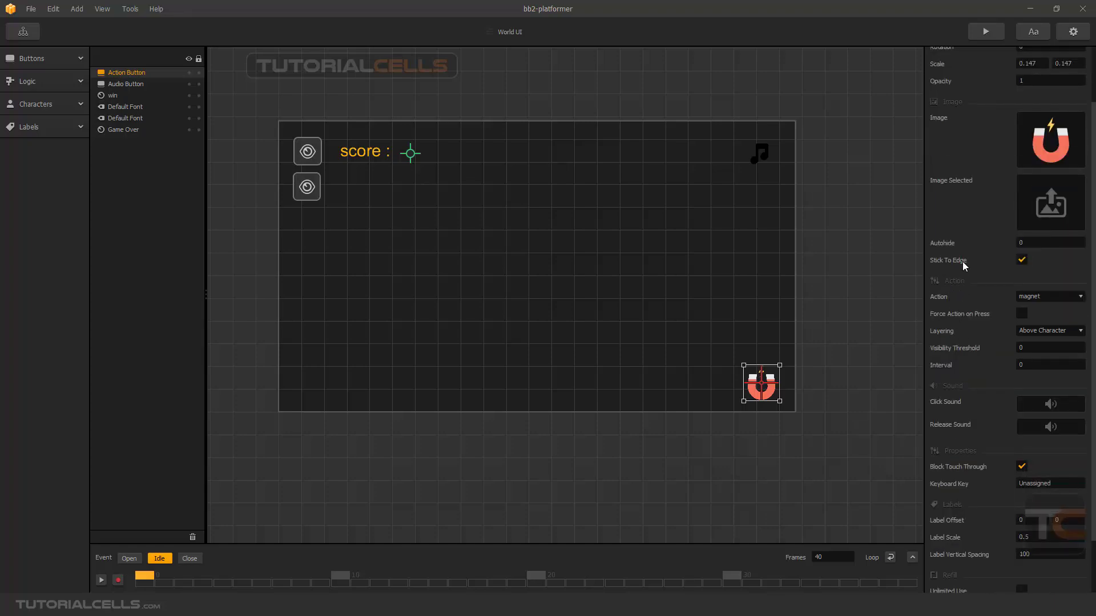
pyautogui.scroll(-1, 988, 274)
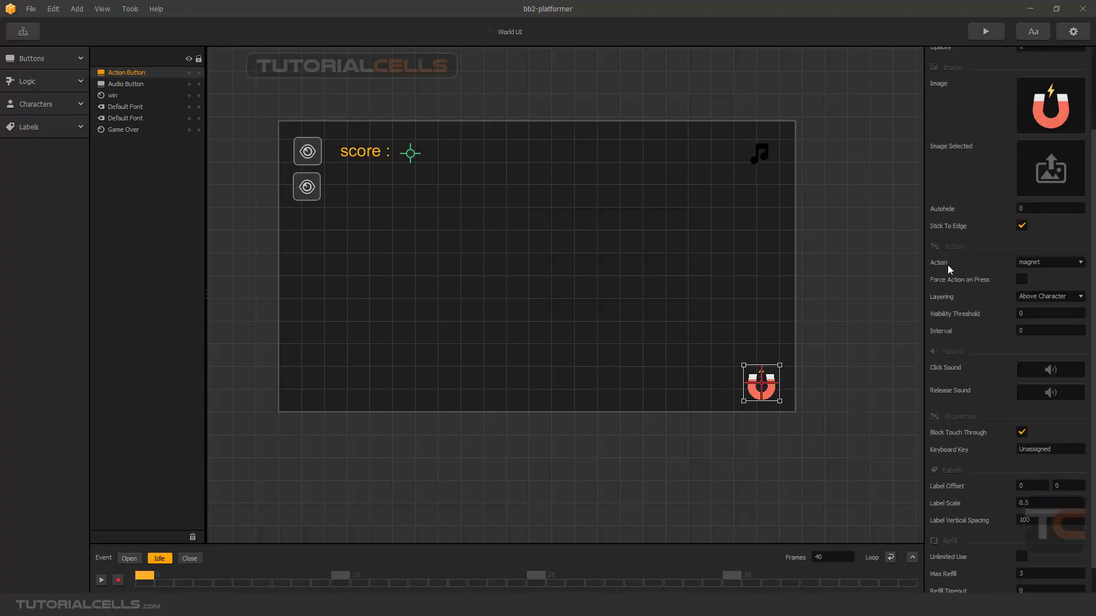
pyautogui.click(1048, 262)
pyautogui.click(1040, 309)
pyautogui.moveTo(766, 391); pyautogui.dragTo(765, 390)
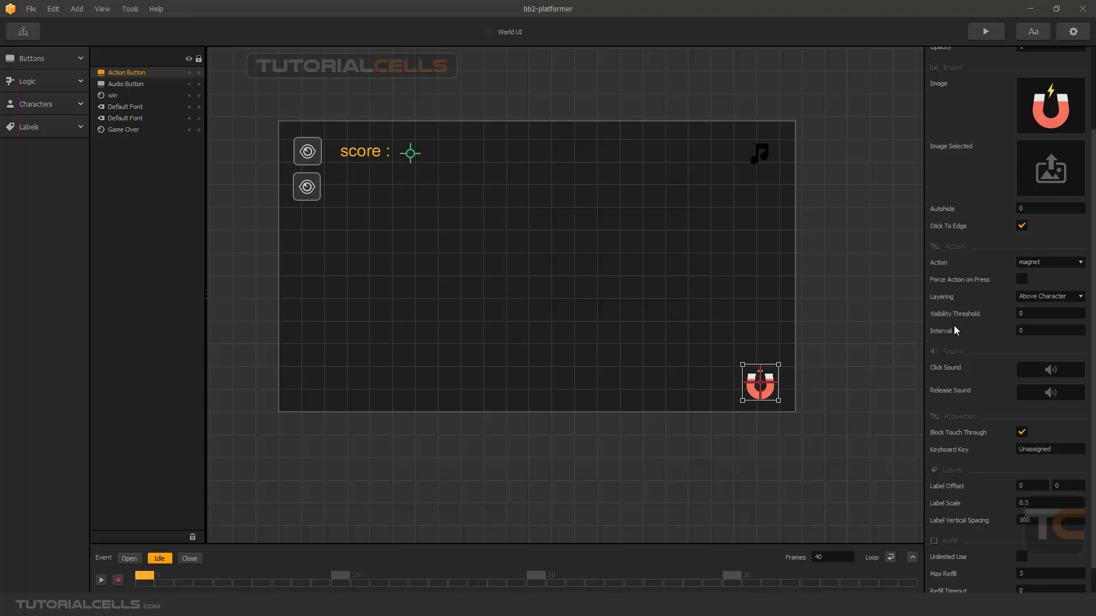
# Step: Set the magnet button's vertical label offset to 6 and keep its label vertical spacing at 100
pyautogui.scroll(-1, 952, 365)
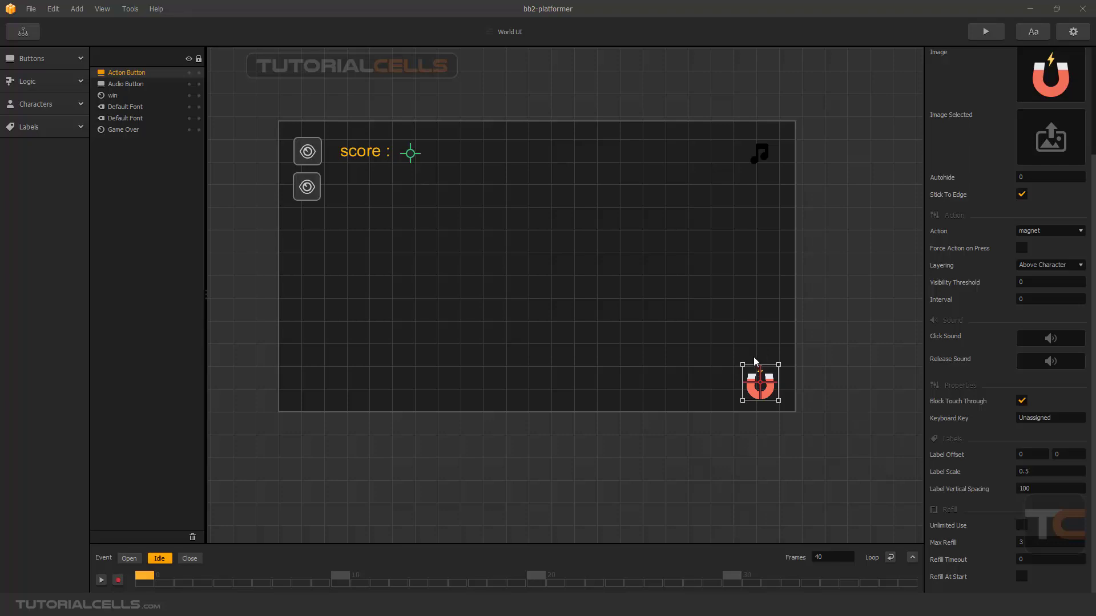
pyautogui.click(1063, 457)
pyautogui.write('6')
pyautogui.press('Return')
pyautogui.click(1038, 490)
pyautogui.press('Return')
# Step: Toggle the magnet button's Unlimited Use option on and back off
pyautogui.click(1022, 525)
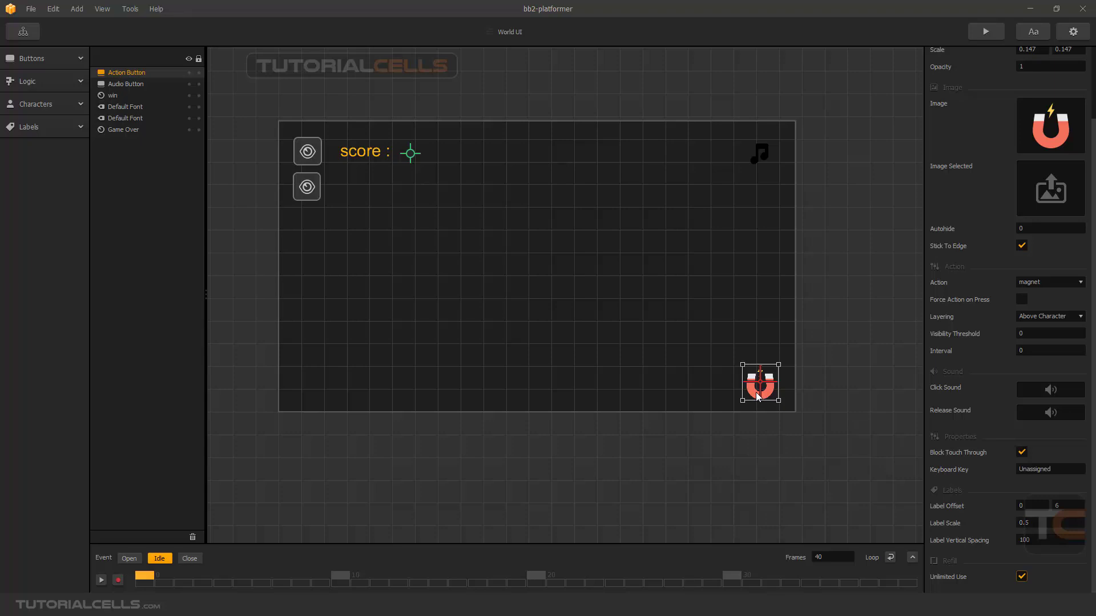
pyautogui.click(1022, 577)
pyautogui.scroll(-1, 1039, 575)
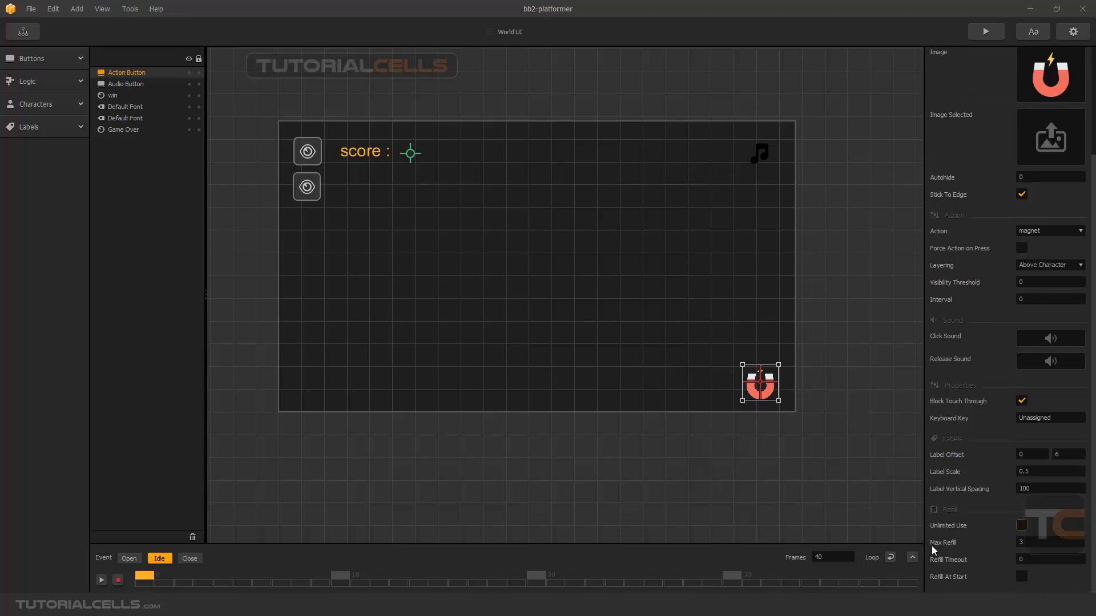
# Step: Set the magnet button's Max Refill to 2 and its Refill Timeout to 0.1
pyautogui.click(1022, 542)
pyautogui.press('Return')
pyautogui.click(1009, 560)
pyautogui.write('0.1')
pyautogui.press('Return')
pyautogui.click(1026, 560)
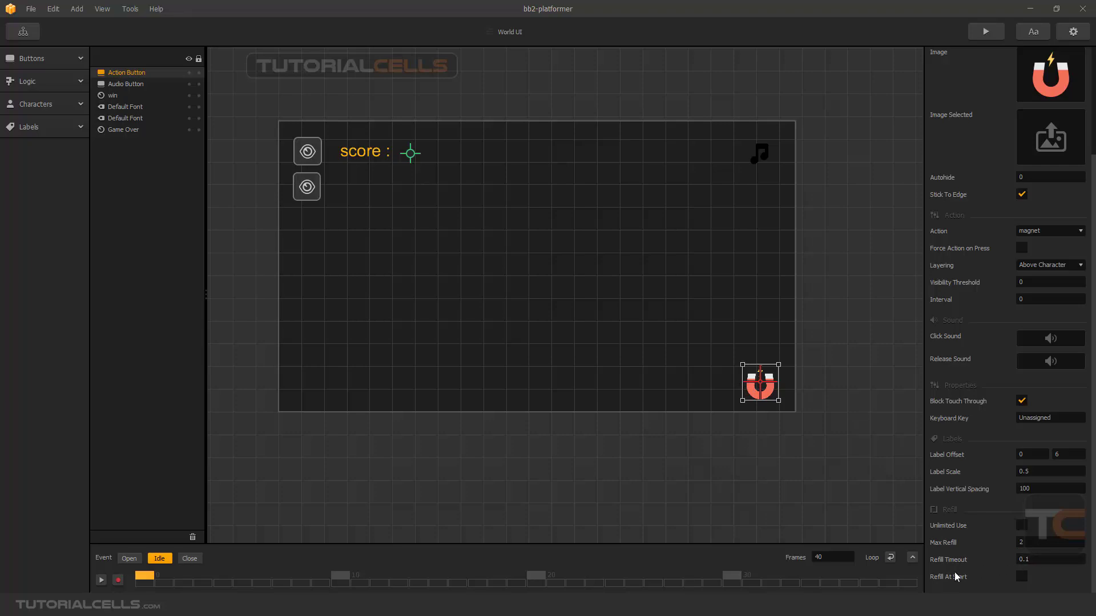
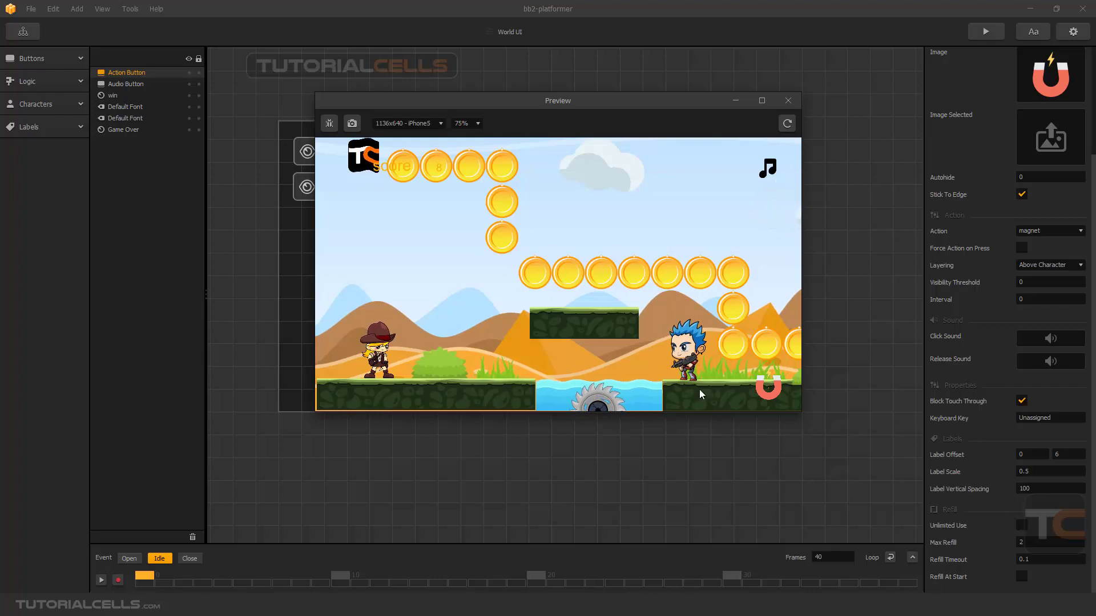
# Step: Test the magnet button twice in the running game preview, and close the preview
pyautogui.click(767, 388)
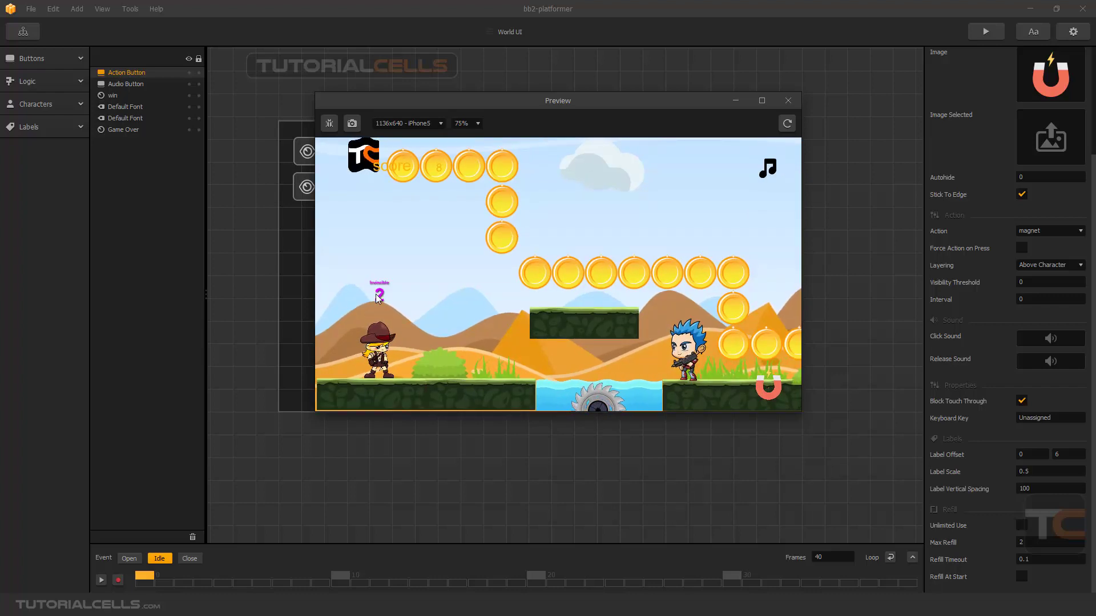
pyautogui.click(768, 396)
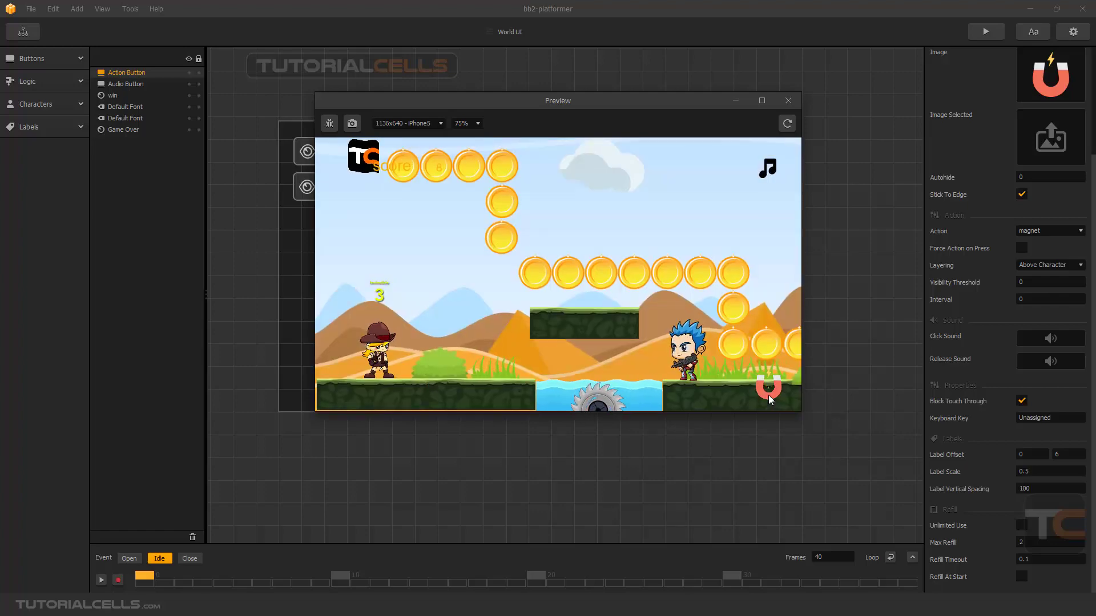
pyautogui.click(788, 102)
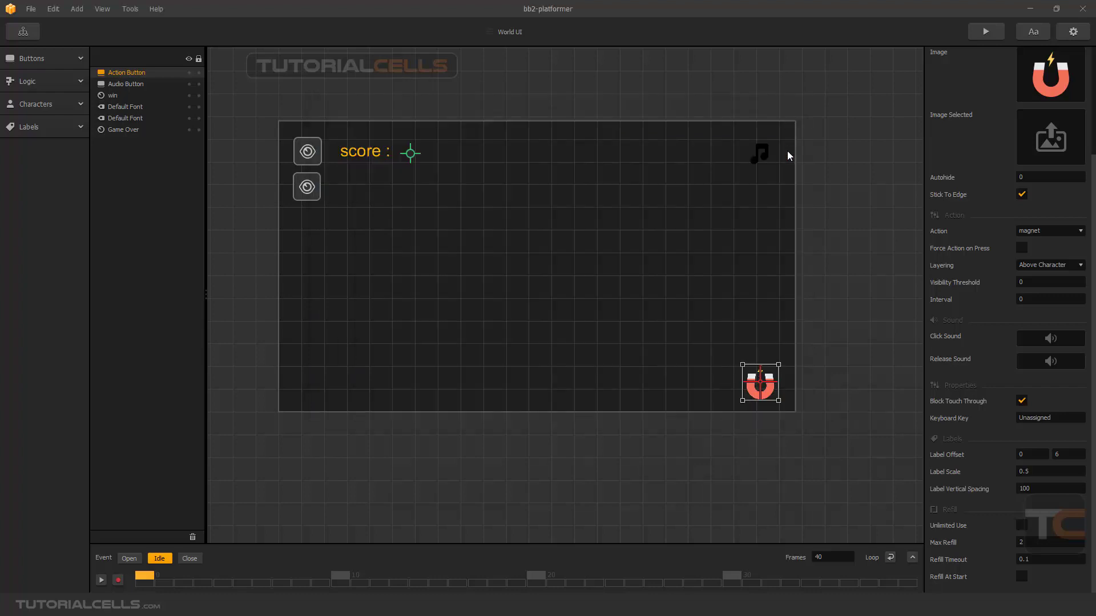
# Step: Nudge the magnet button slightly in the game screen's lower-right corner and set its Refill Timeout to 0
pyautogui.moveTo(754, 394); pyautogui.dragTo(754, 392)
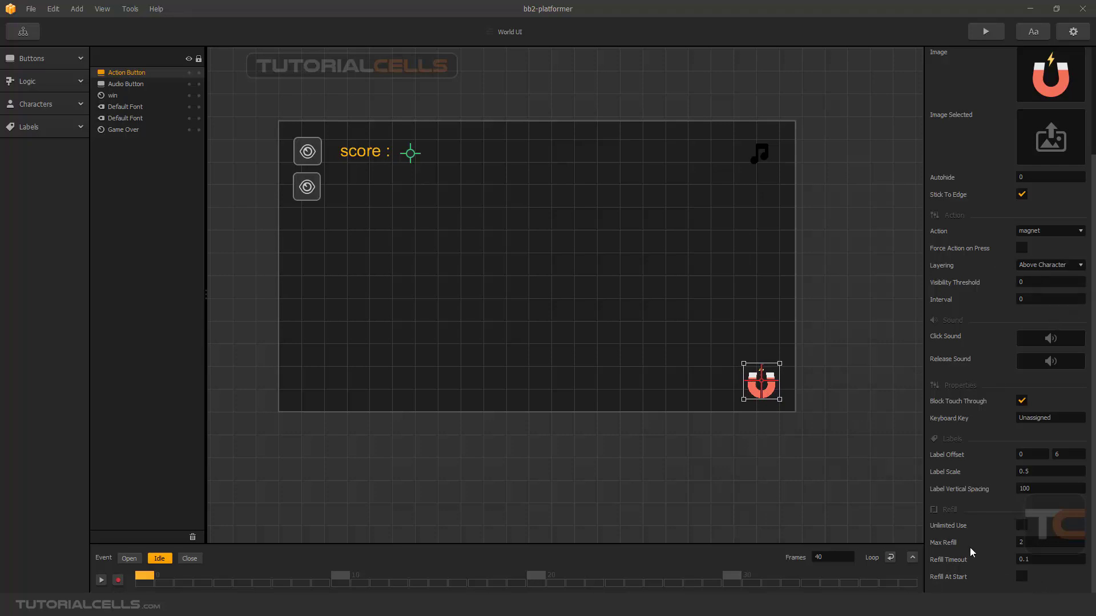
pyautogui.click(1027, 559)
pyautogui.write('0')
pyautogui.press('Return')
# Step: Set the magnet button's label scale to 2, vertical label offset to 10 and label vertical spacing to 300
pyautogui.click(1044, 469)
pyautogui.write('2')
pyautogui.press('Return')
pyautogui.click(1066, 455)
pyautogui.press('Return')
pyautogui.click(1025, 488)
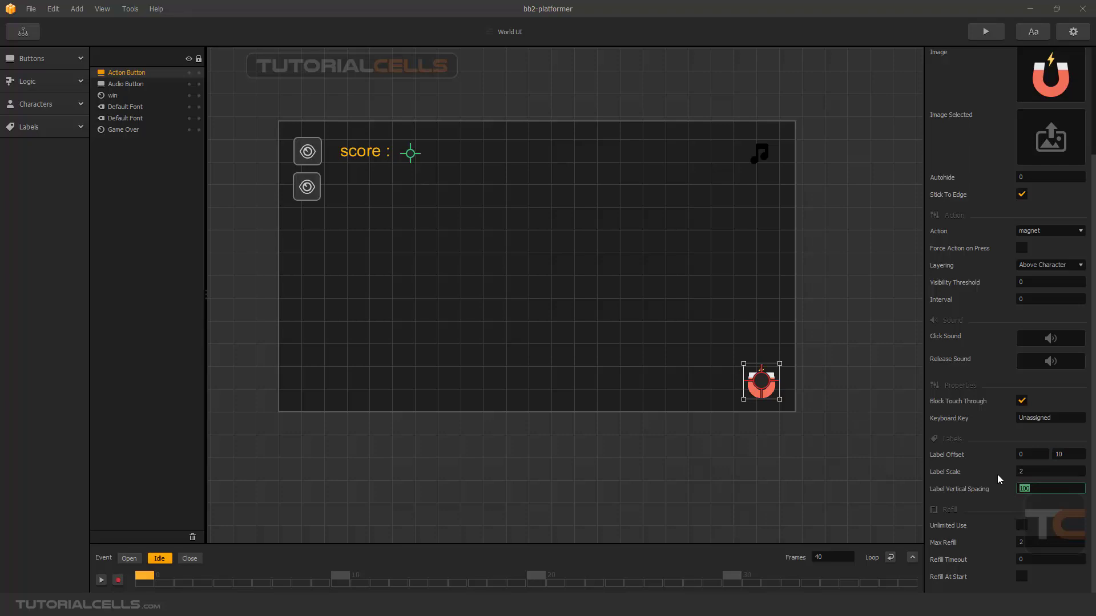
pyautogui.press('Return')
# Step: Preview the game from its start screen, use the magnet button until its refills run out, and close the preview
pyautogui.click(995, 35)
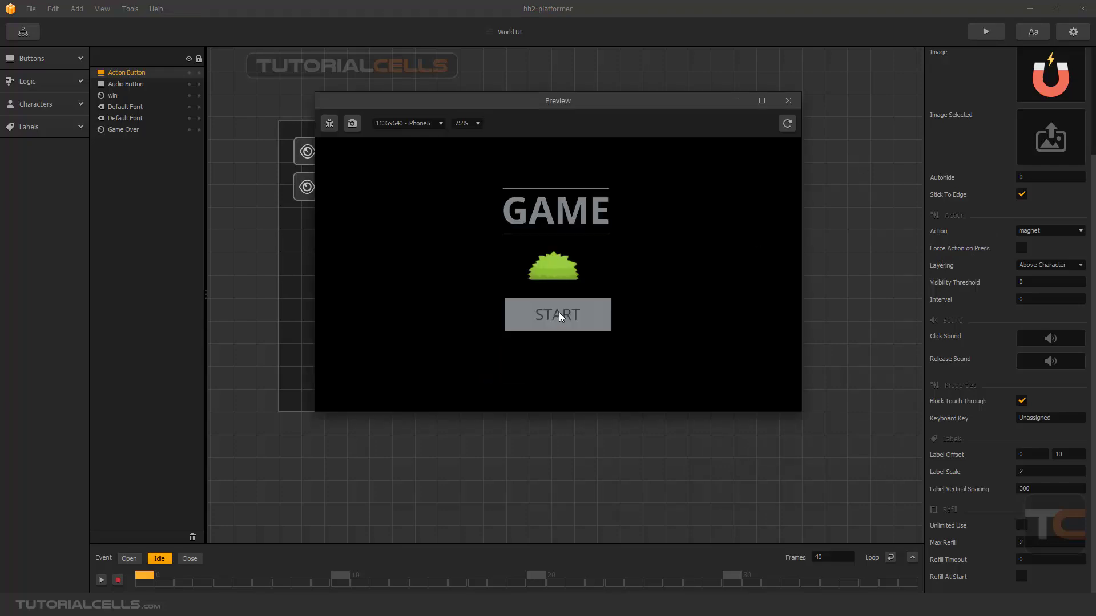
pyautogui.click(559, 315)
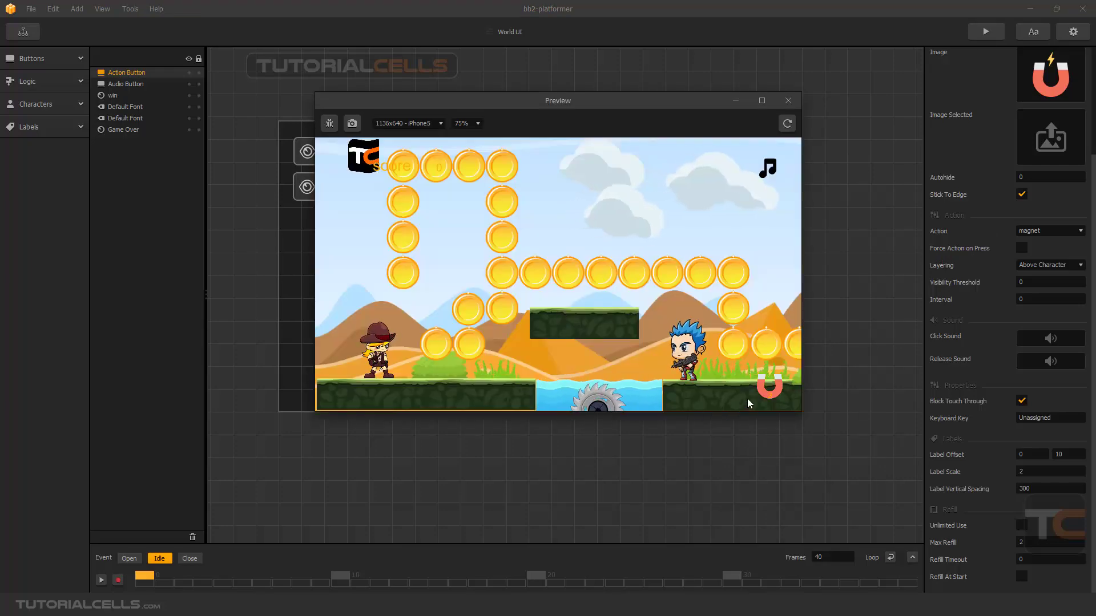
pyautogui.click(776, 392)
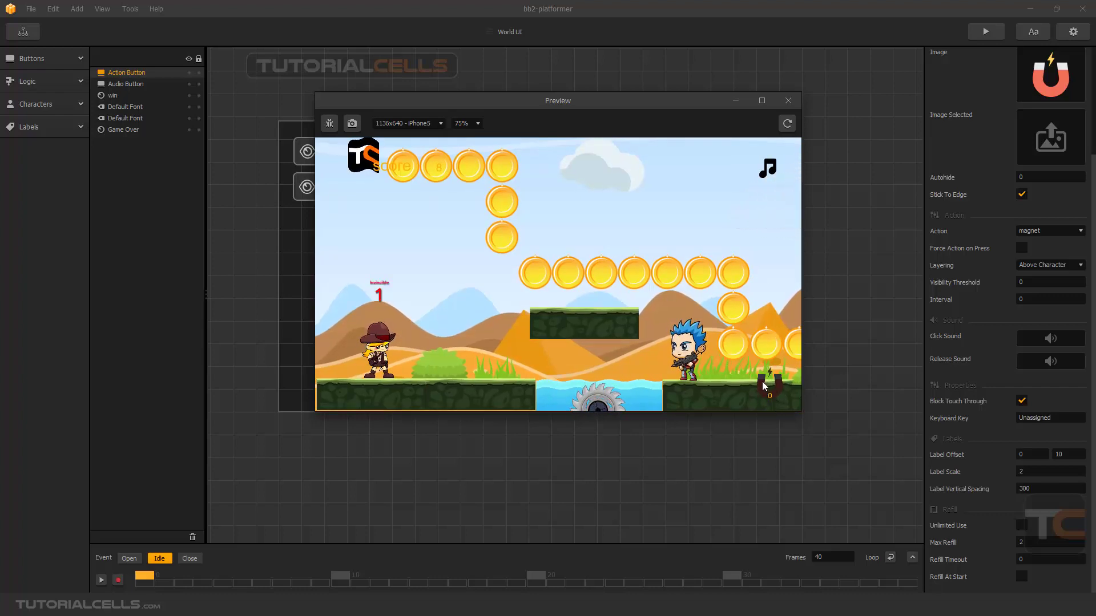
pyautogui.click(763, 385)
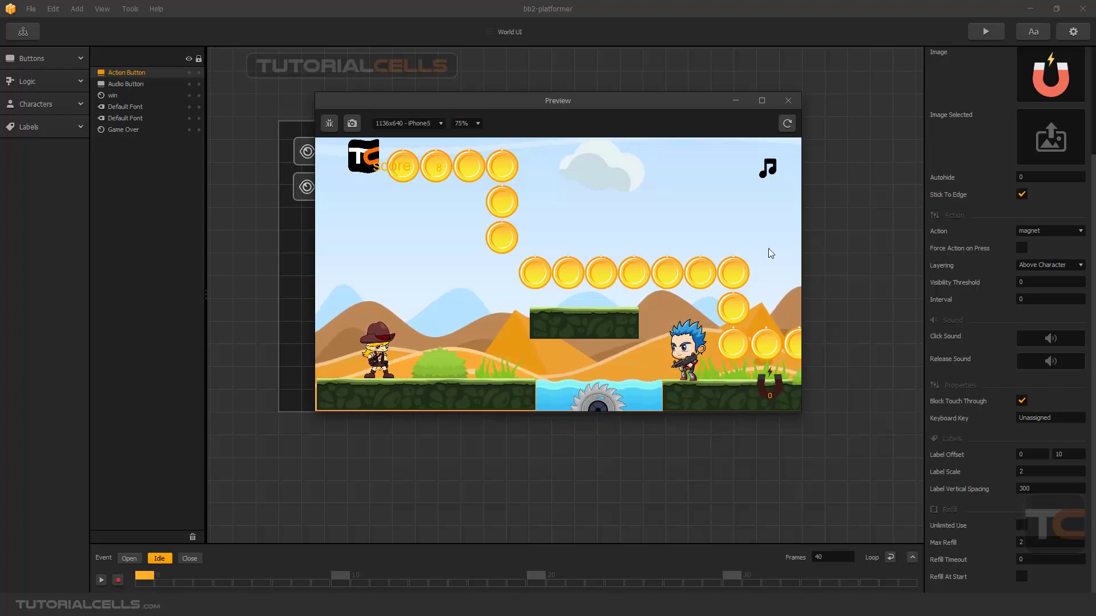
pyautogui.click(788, 101)
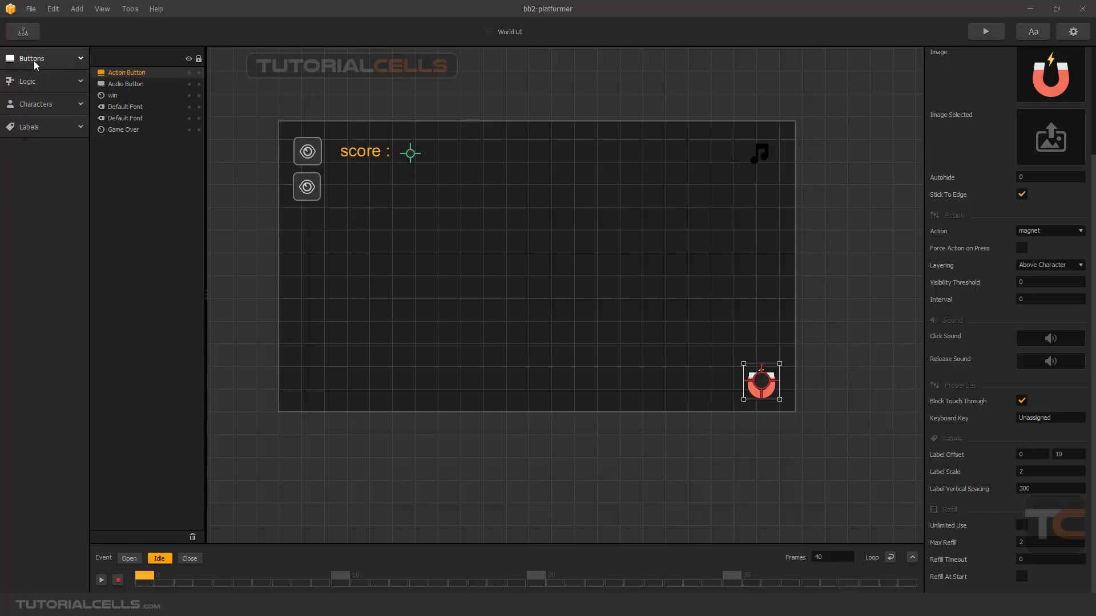
# Step: Add a new UI screen above World UI in the Game Mind Map and name it shop
pyautogui.click(23, 32)
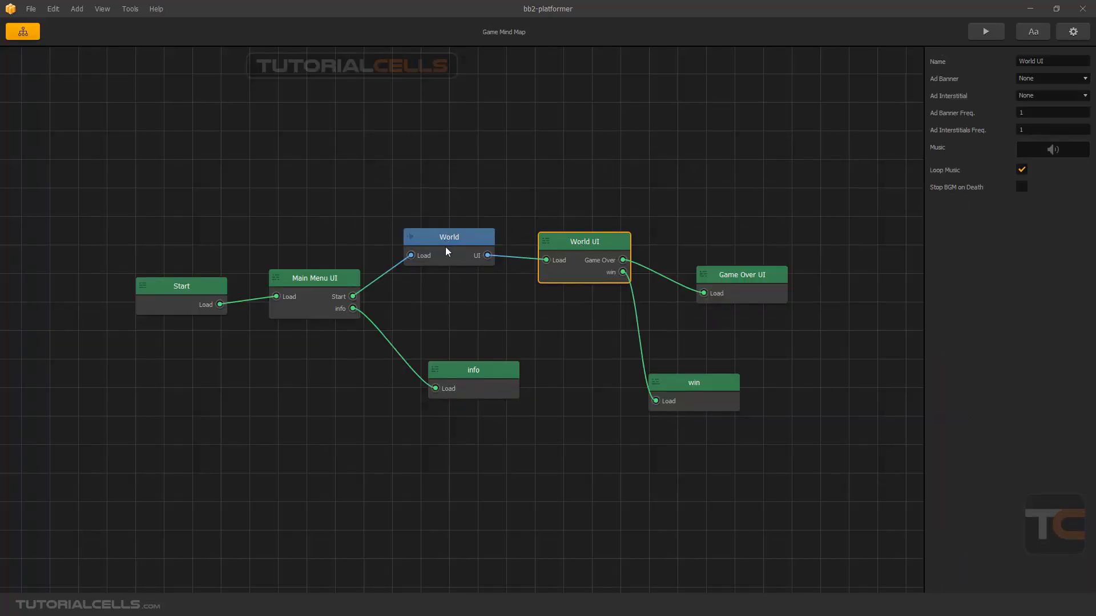
pyautogui.doubleClick(577, 245)
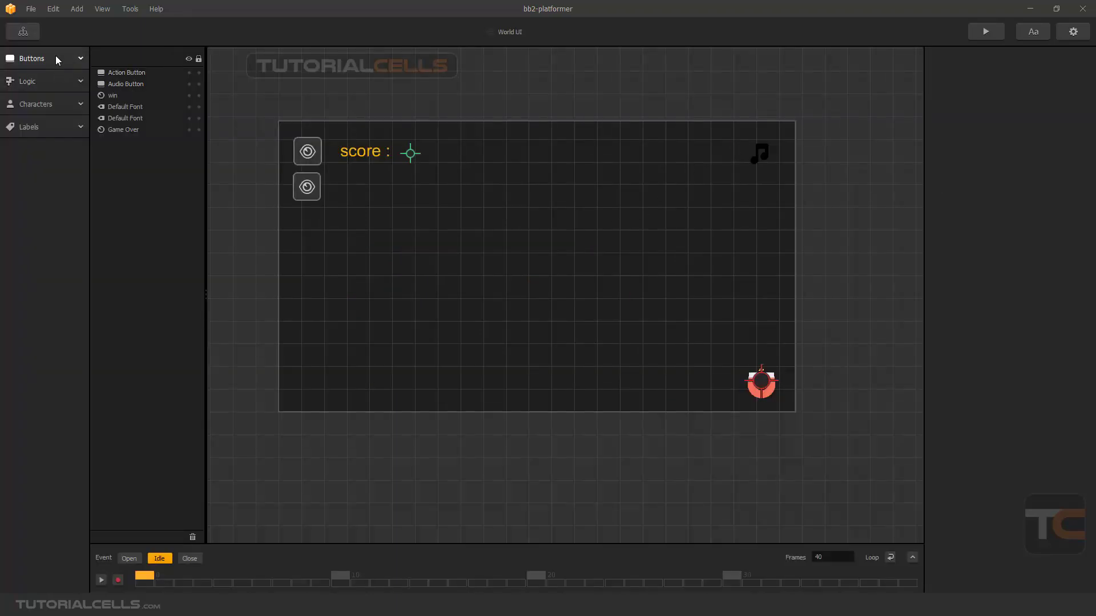
pyautogui.click(35, 34)
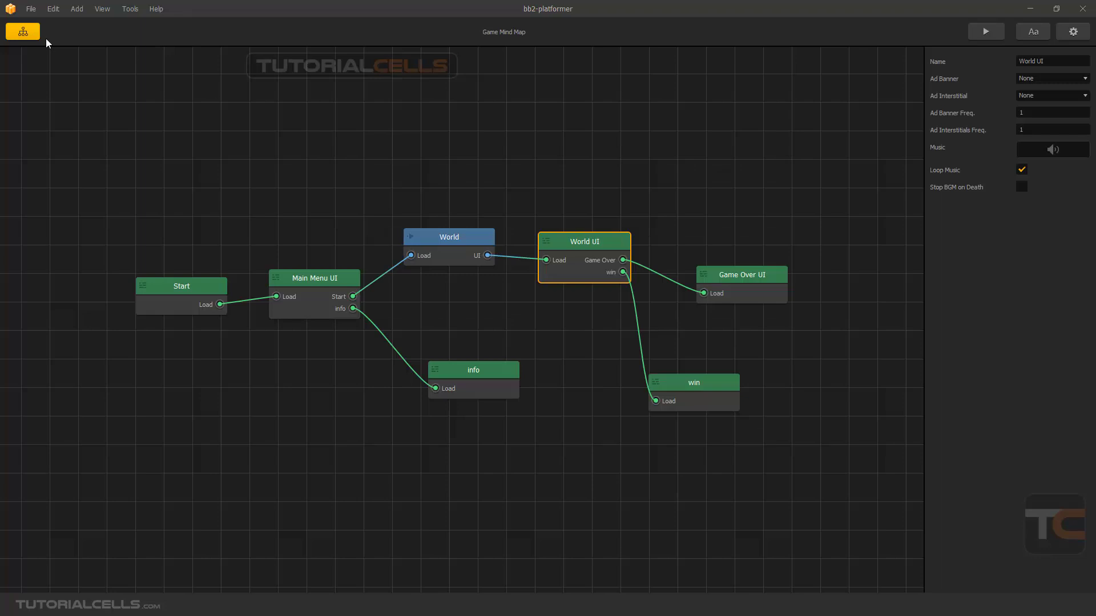
pyautogui.rightClick(631, 166)
pyautogui.click(650, 189)
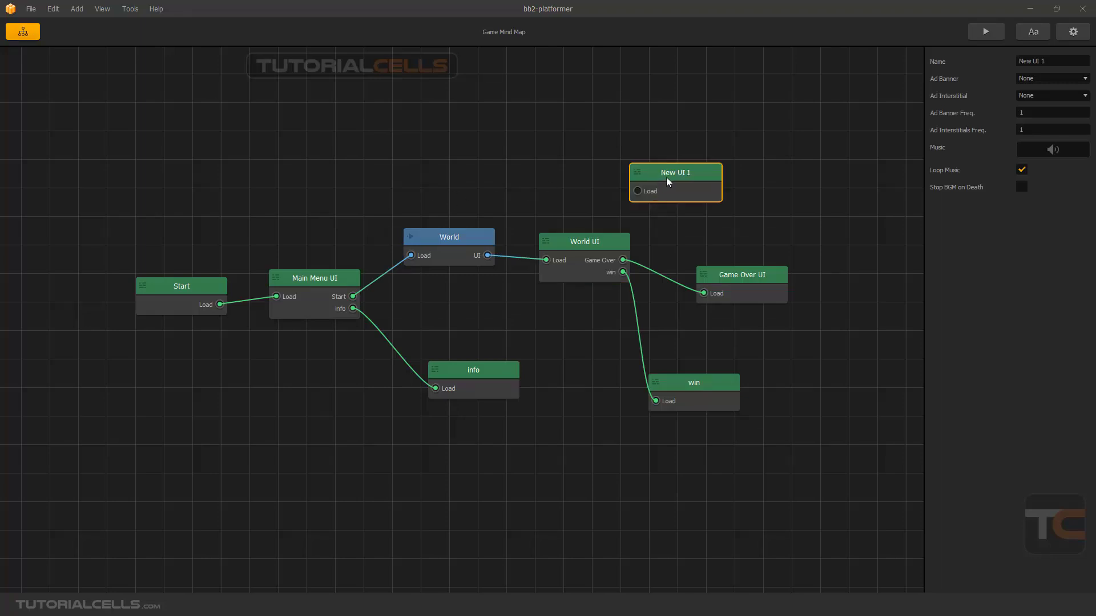
pyautogui.moveTo(667, 178); pyautogui.dragTo(706, 168)
pyautogui.click(1032, 61)
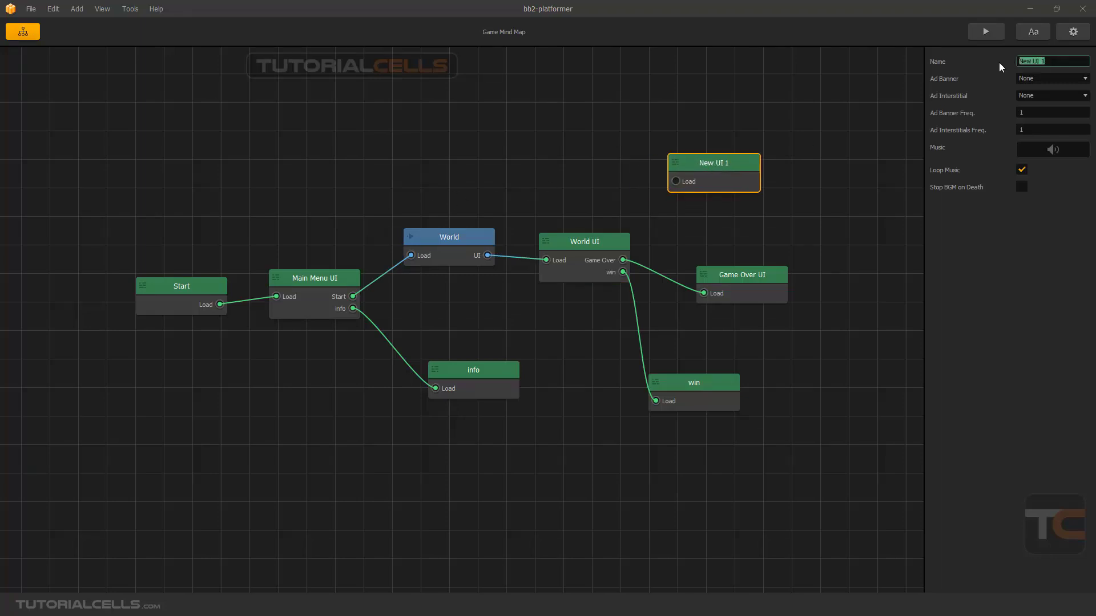
pyautogui.write('shop')
pyautogui.click(977, 238)
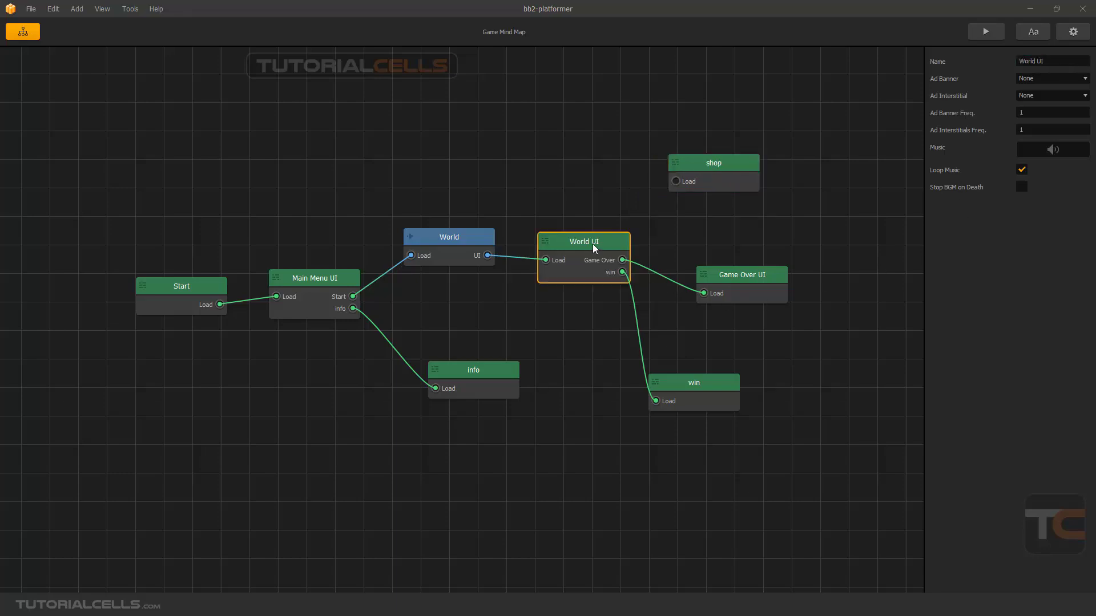
# Step: Add a Navigation Button to World UI beside the music button, at about position 952, 567
pyautogui.doubleClick(593, 244)
pyautogui.click(42, 59)
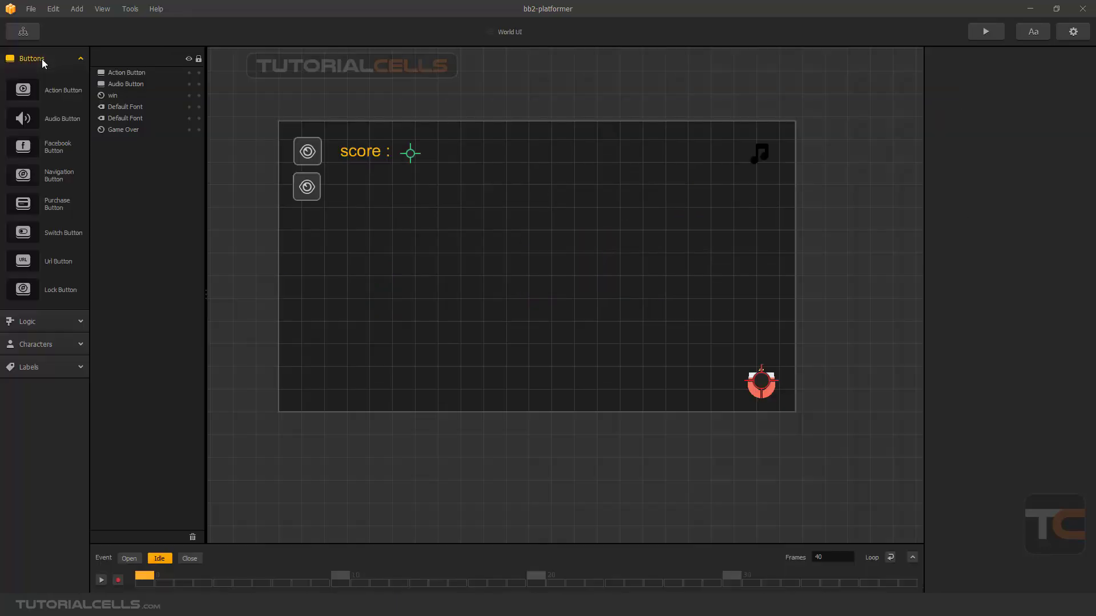
pyautogui.moveTo(59, 172); pyautogui.dragTo(285, 179)
pyautogui.moveTo(737, 160); pyautogui.dragTo(718, 154)
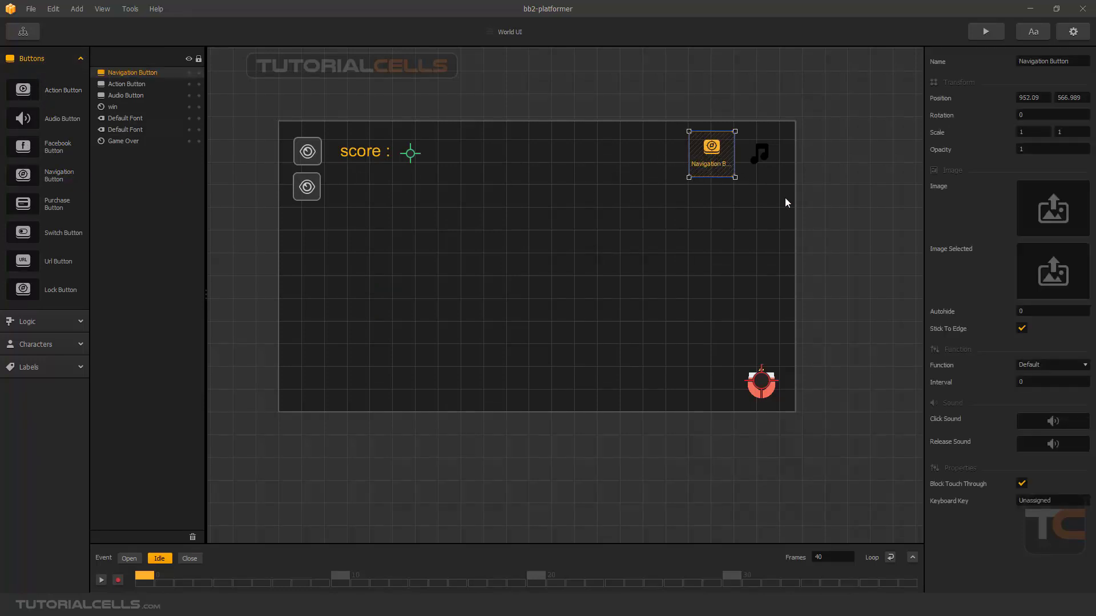
# Step: Assign the basket sprite 270069 as the Navigation Button's image and shrink the button to a scale of about 0.118
pyautogui.click(1080, 187)
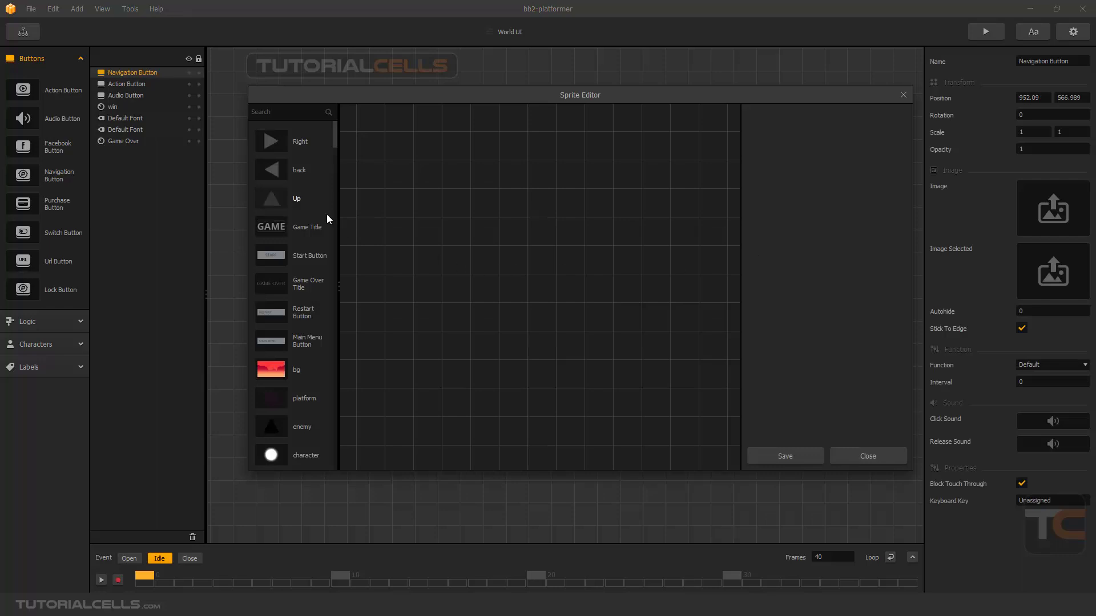
pyautogui.moveTo(336, 141); pyautogui.dragTo(327, 330)
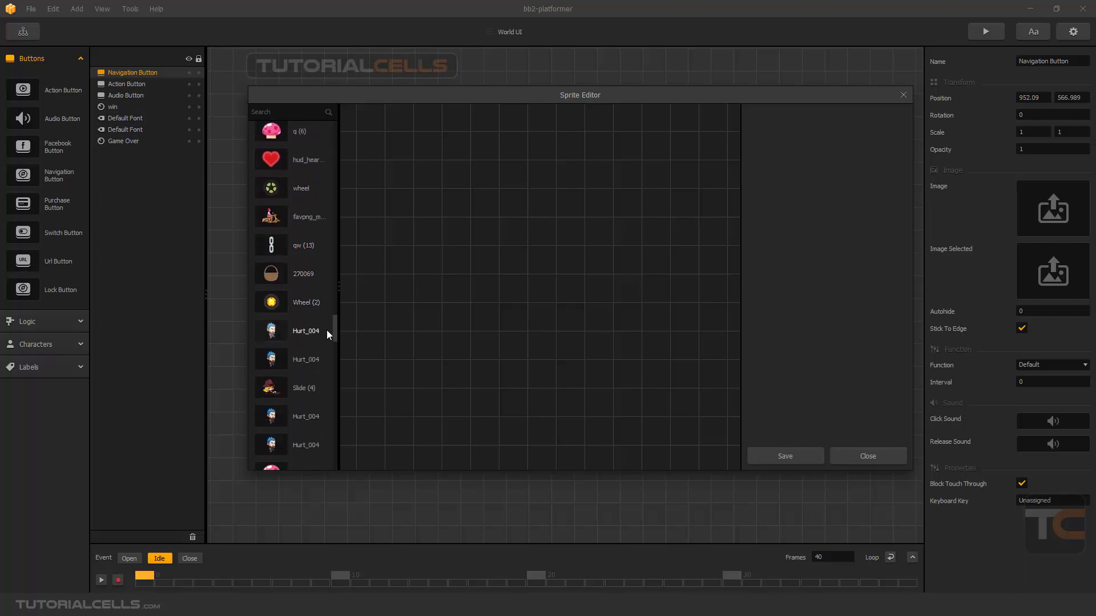
pyautogui.click(301, 273)
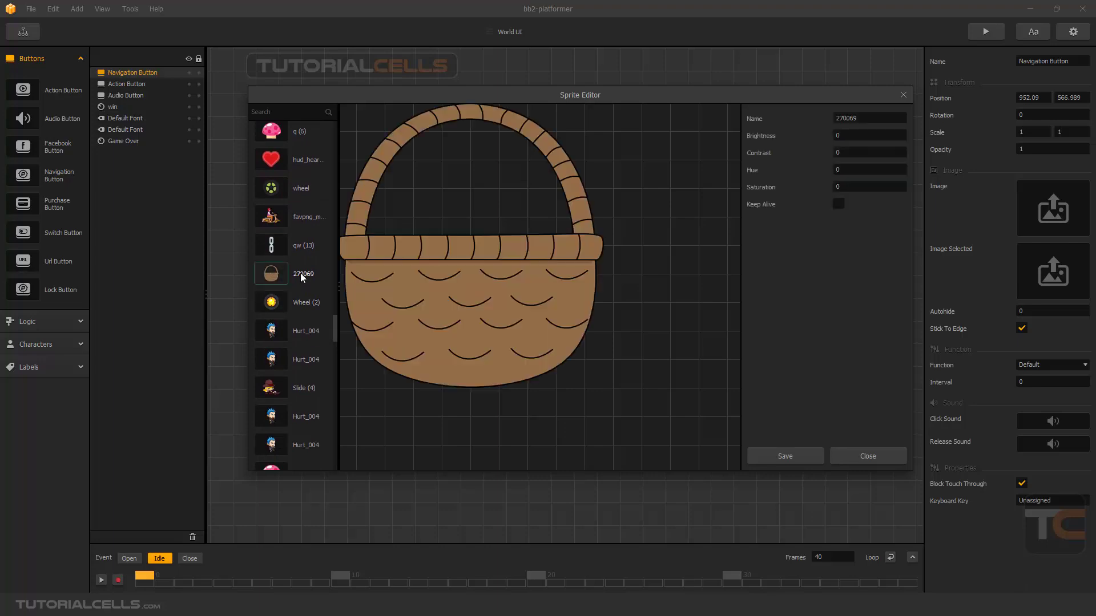
pyautogui.click(802, 461)
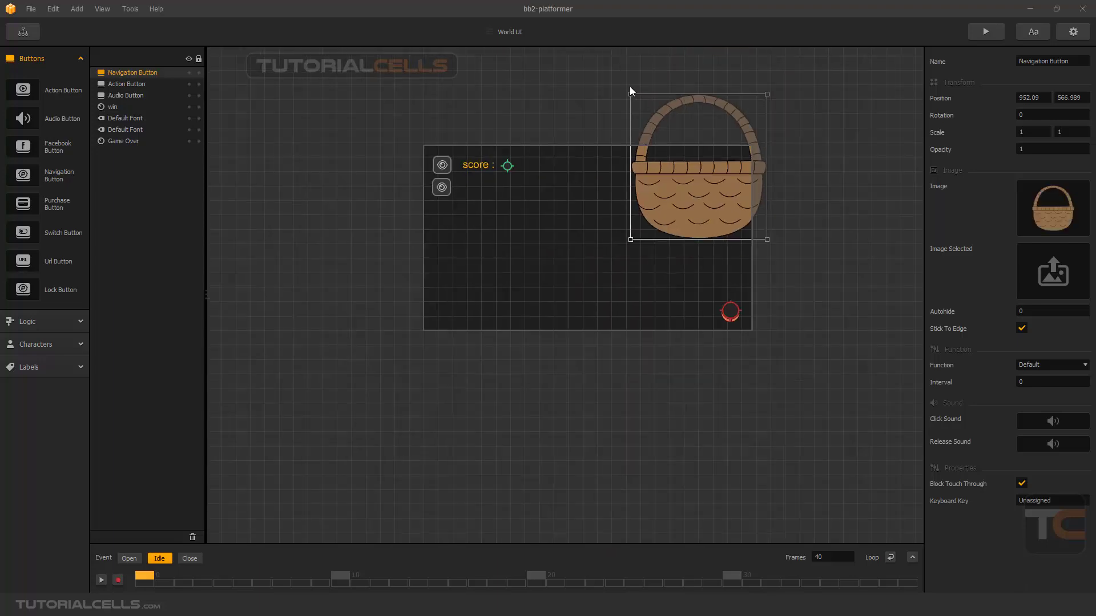
pyautogui.moveTo(629, 93); pyautogui.dragTo(705, 173)
pyautogui.scroll(2, 696, 155)
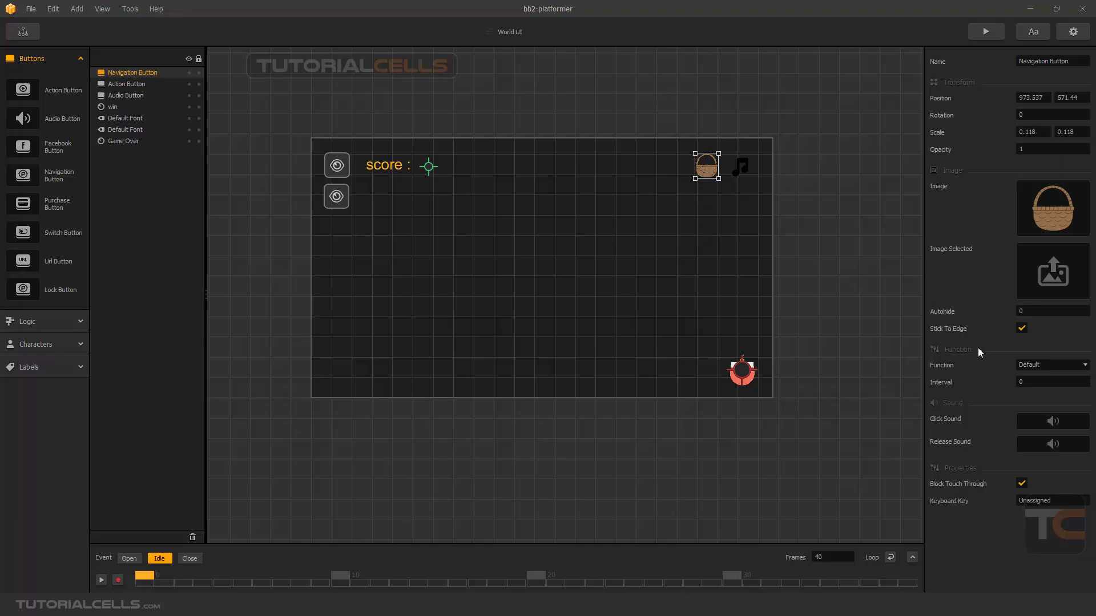
# Step: Rename World UI's basket Navigation Button to shop
pyautogui.click(23, 31)
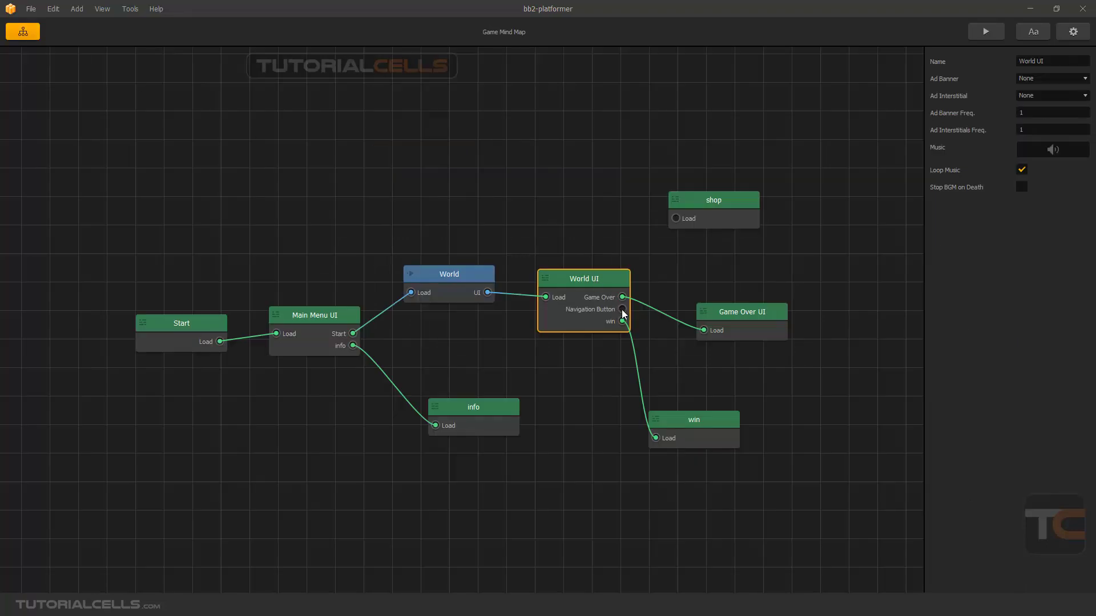
pyautogui.doubleClick(595, 280)
pyautogui.click(706, 166)
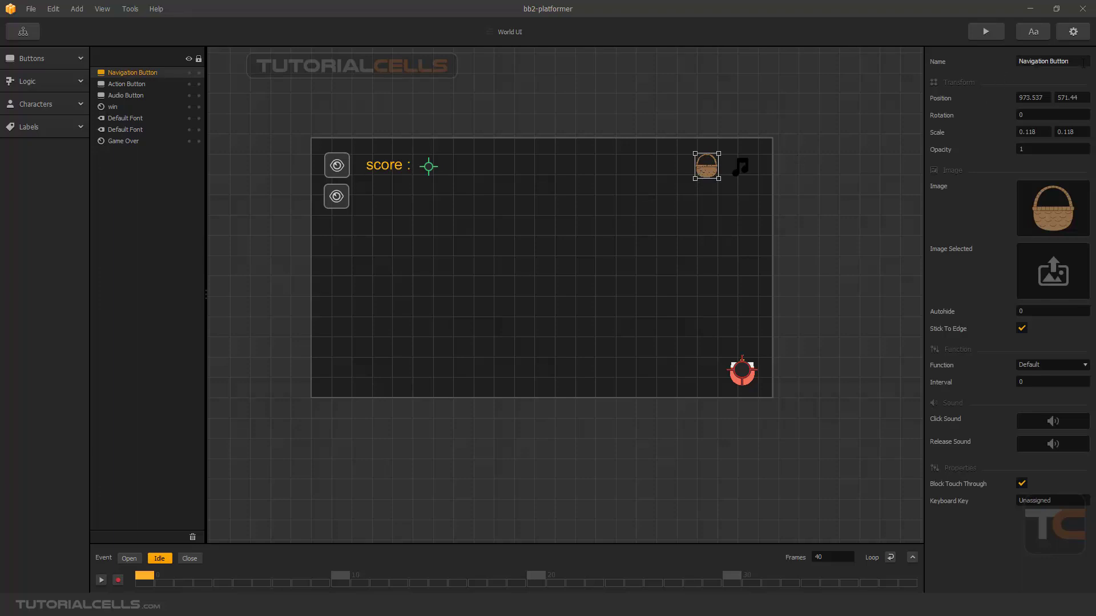
pyautogui.click(1053, 61)
pyautogui.rightClick(1053, 61)
pyautogui.click(1051, 61)
pyautogui.moveTo(1051, 61); pyautogui.dragTo(1009, 63)
pyautogui.write('Navigation')
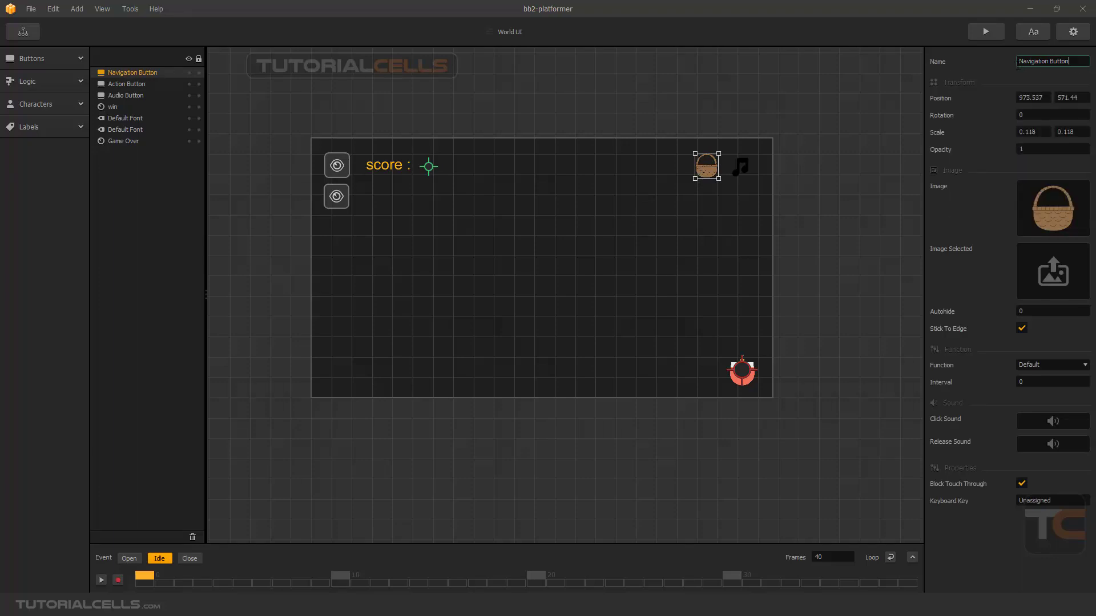
pyautogui.tripleClick(1045, 61)
pyautogui.write('shop')
pyautogui.press('Return')
# Step: Connect World UI's shop output to the shop screen's Load input in the Game Mind Map
pyautogui.click(11, 27)
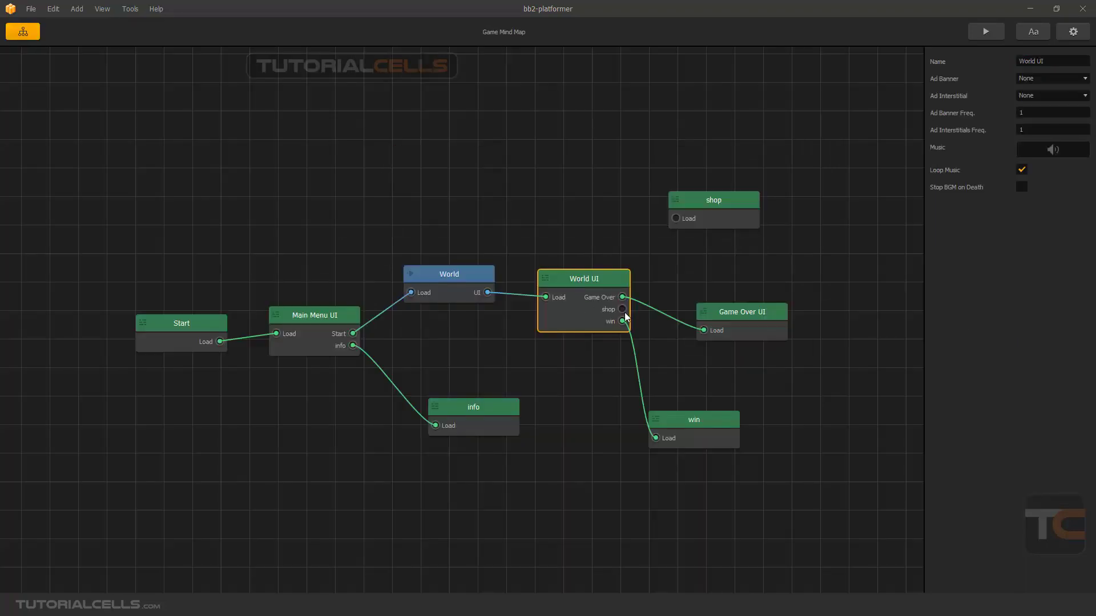
pyautogui.moveTo(622, 309); pyautogui.dragTo(671, 219)
pyautogui.click(703, 216)
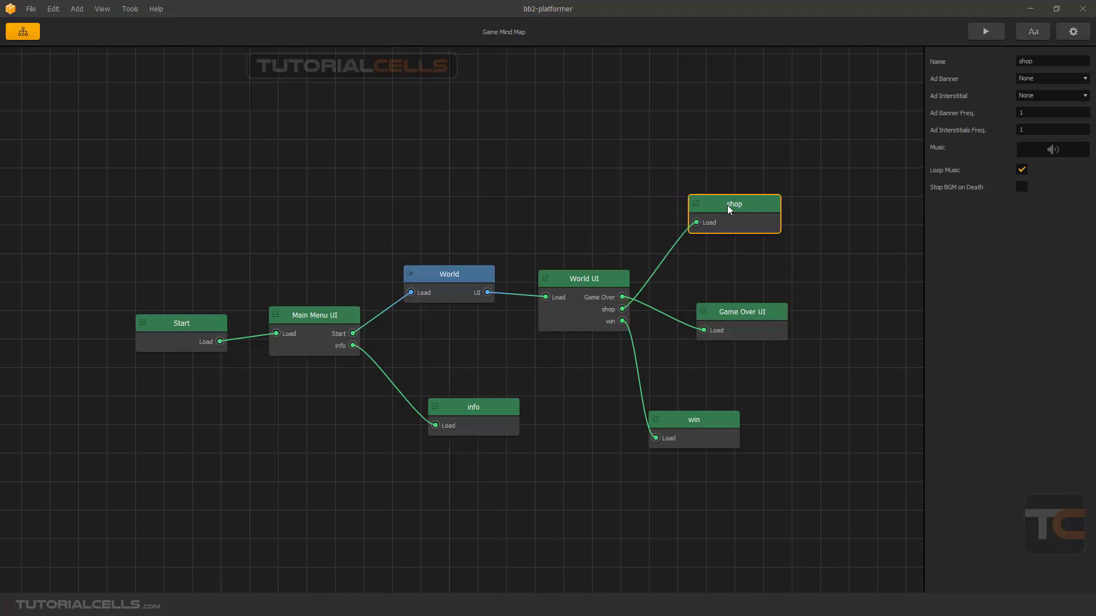
# Step: Add a Navigation Button in the lower-left corner of the shop screen and set its function to Back
pyautogui.doubleClick(703, 214)
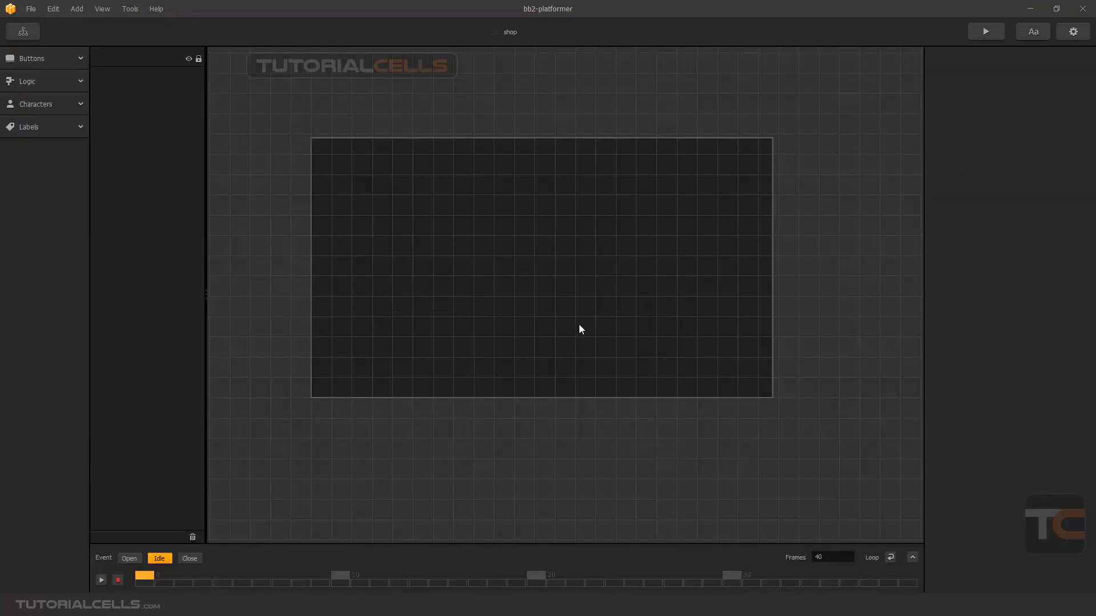
pyautogui.click(56, 61)
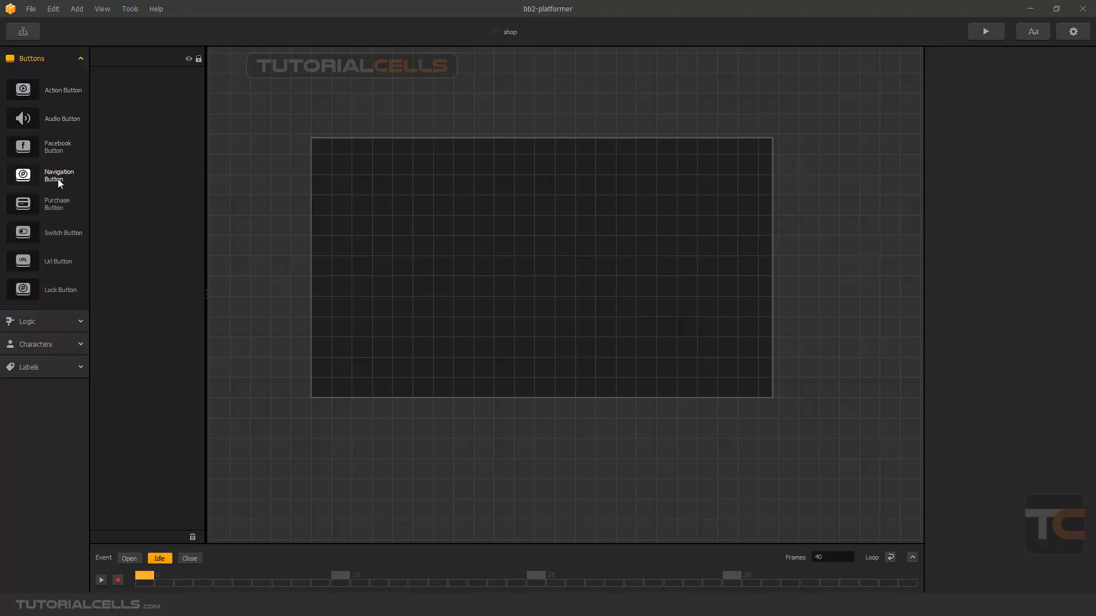
pyautogui.moveTo(57, 179); pyautogui.dragTo(351, 366)
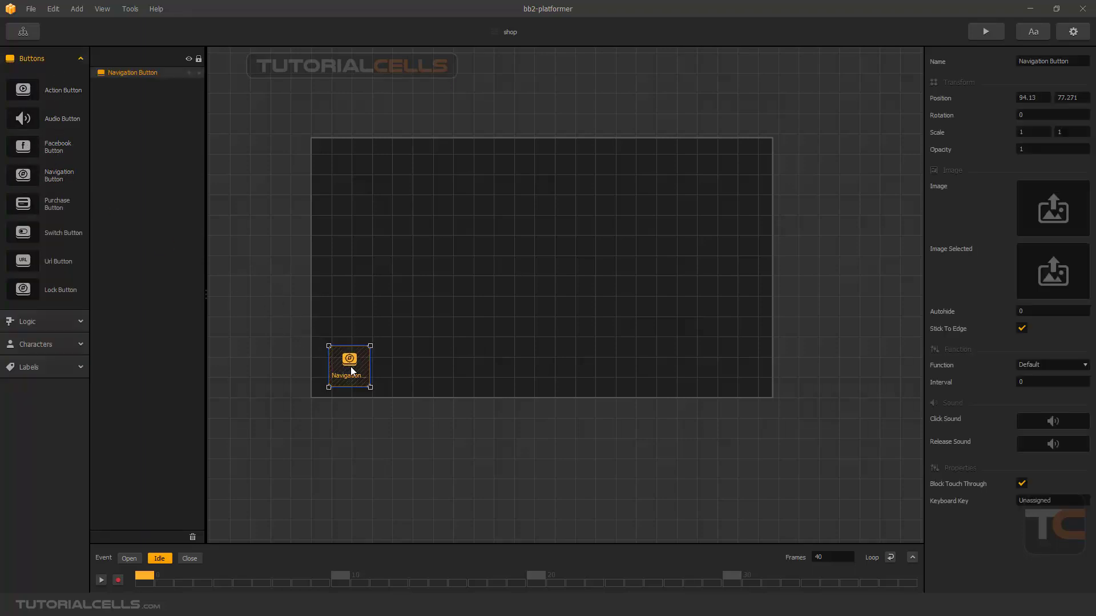
pyautogui.click(1051, 362)
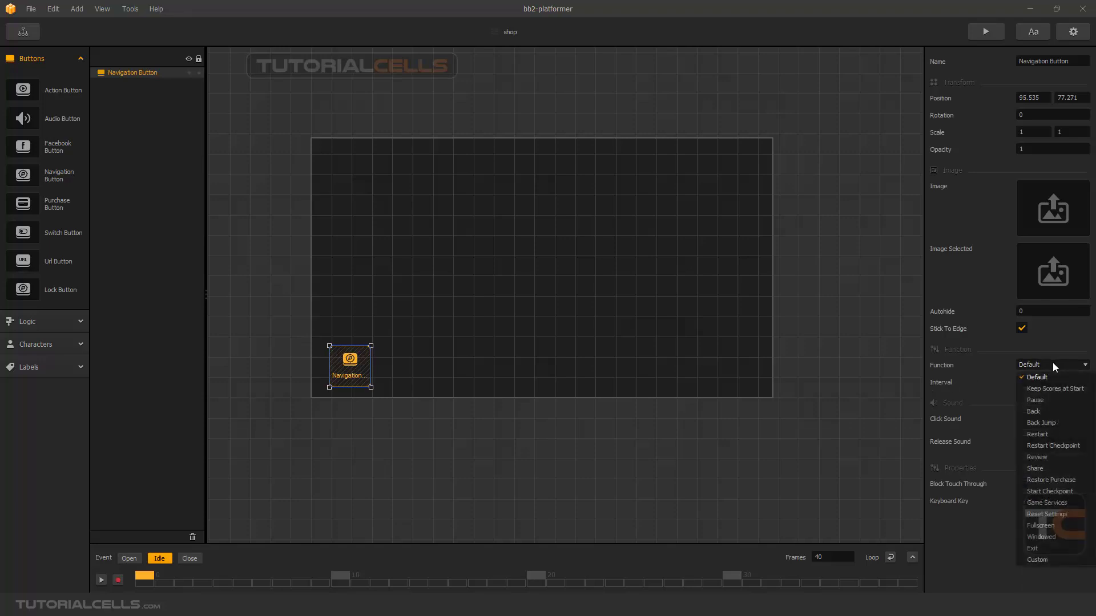
pyautogui.click(1046, 412)
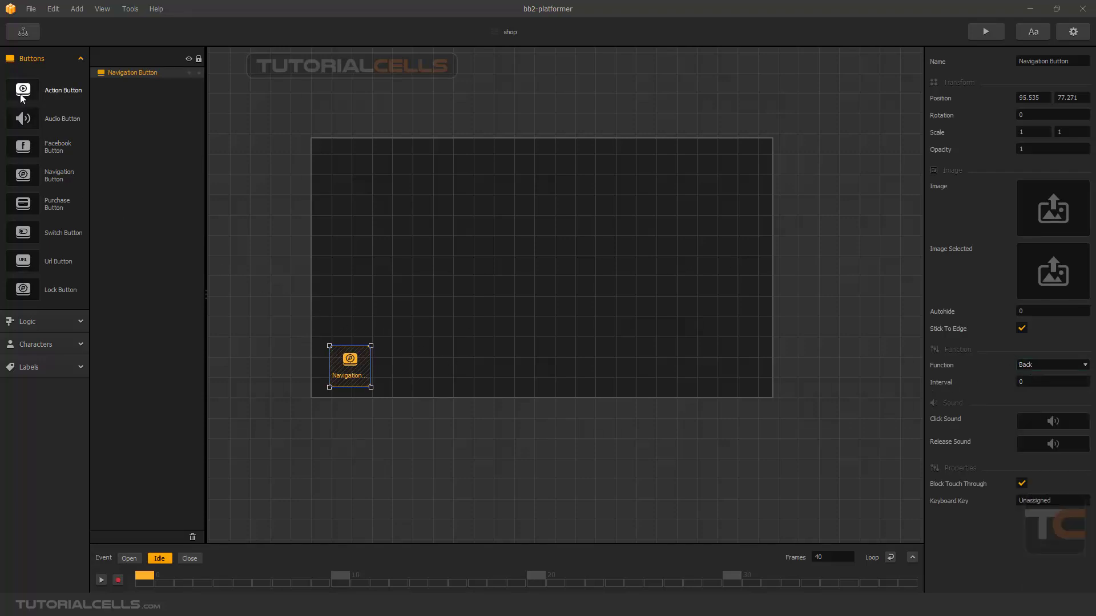
# Step: Reposition the shop node slightly in the Game Mind Map and reopen the shop screen
pyautogui.click(23, 31)
pyautogui.moveTo(712, 219); pyautogui.dragTo(751, 213)
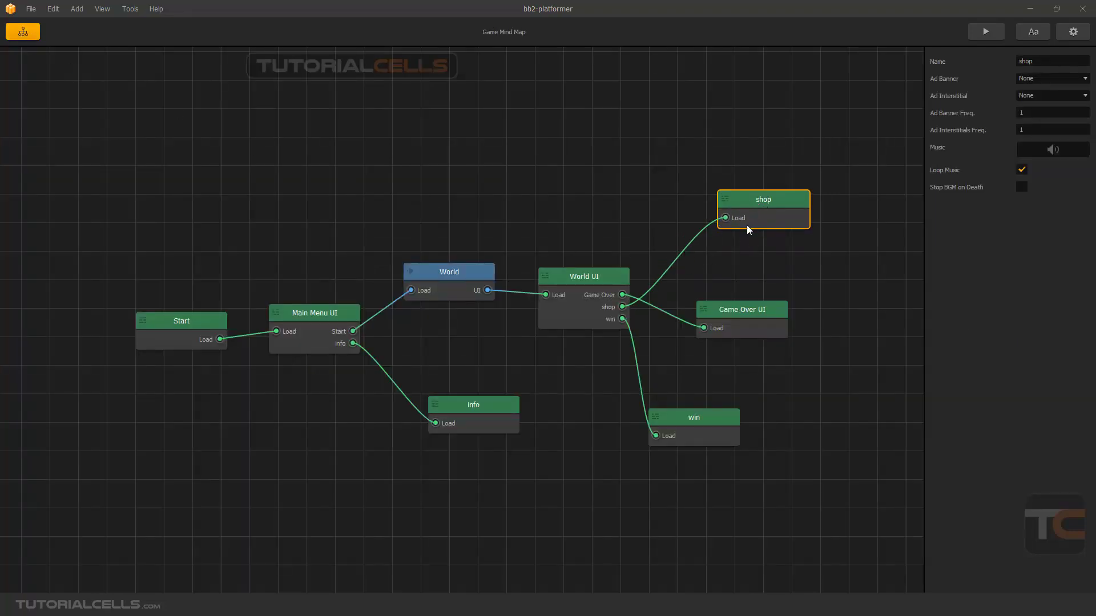
pyautogui.doubleClick(751, 216)
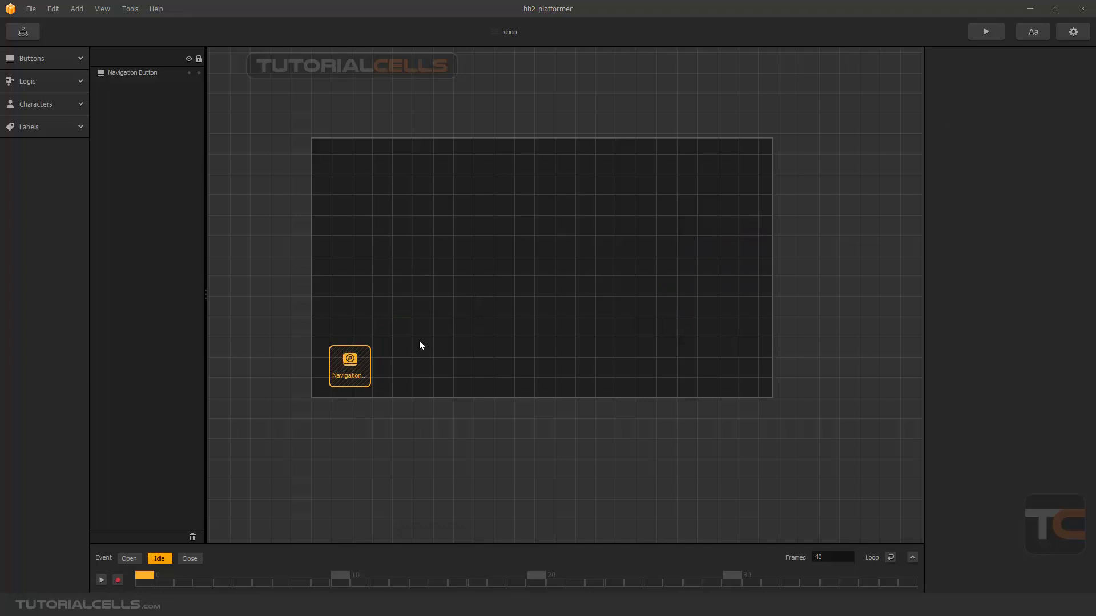
# Step: Assign the existing back arrow sprite as the image of the shop screen's Navigation Button
pyautogui.click(352, 364)
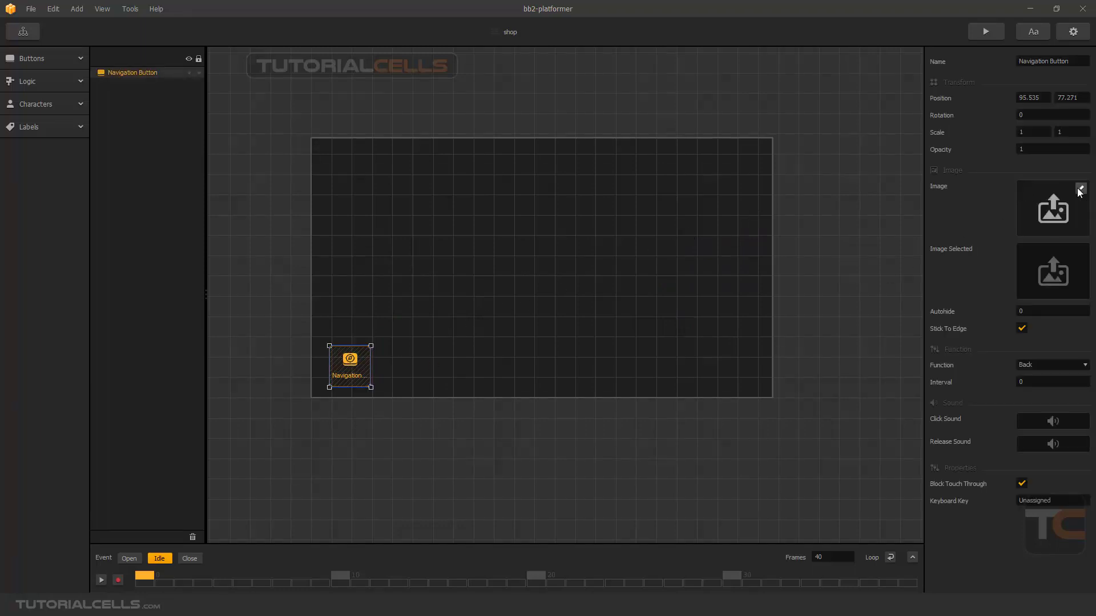
pyautogui.click(1081, 188)
pyautogui.click(293, 171)
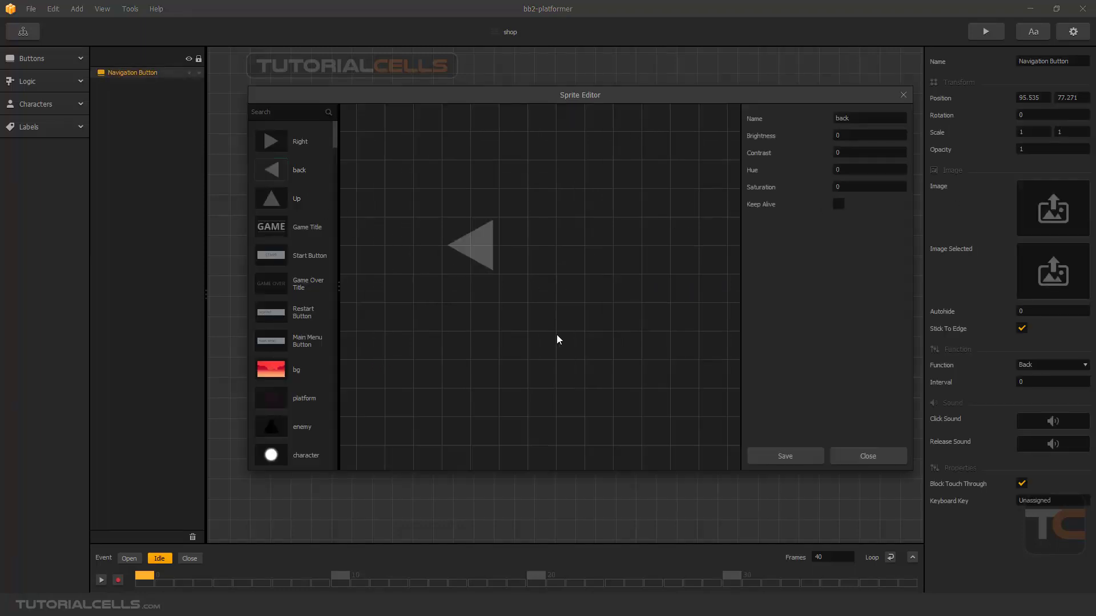
pyautogui.click(761, 449)
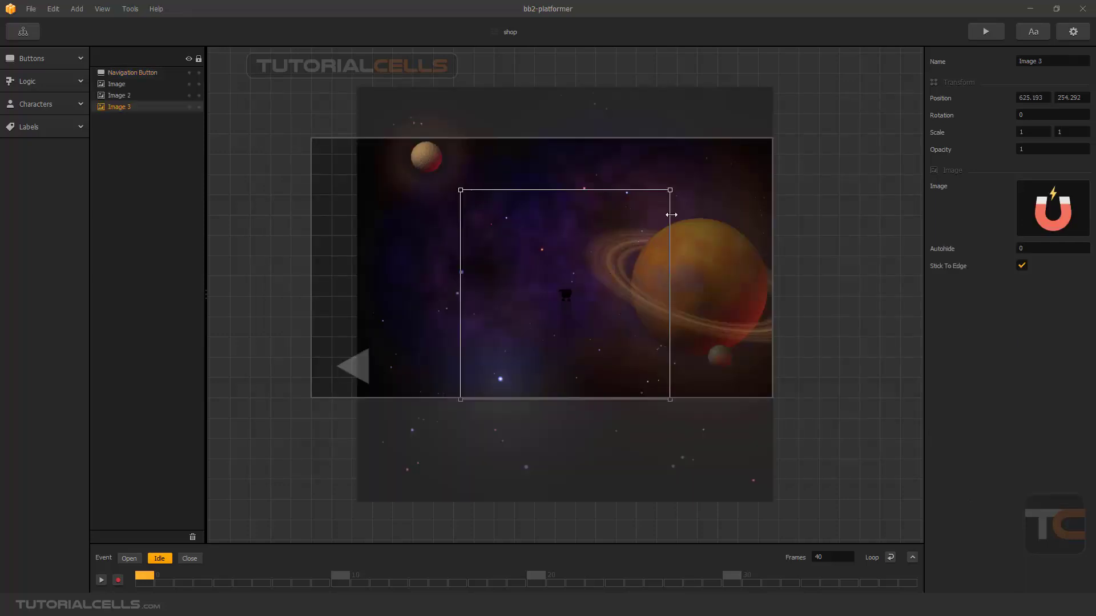
# Step: Enlarge the space background Image 2 to a scale of about 1.304 by 1.073 so it covers the shop screen
pyautogui.click(721, 188)
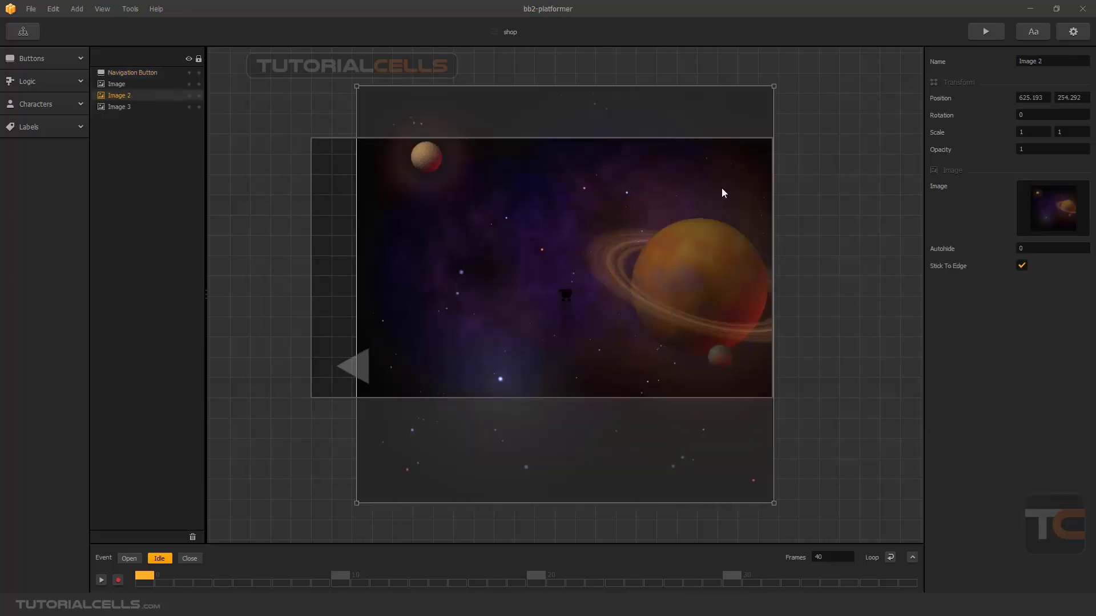
pyautogui.moveTo(722, 188); pyautogui.dragTo(710, 188)
pyautogui.scroll(-3, 679, 183)
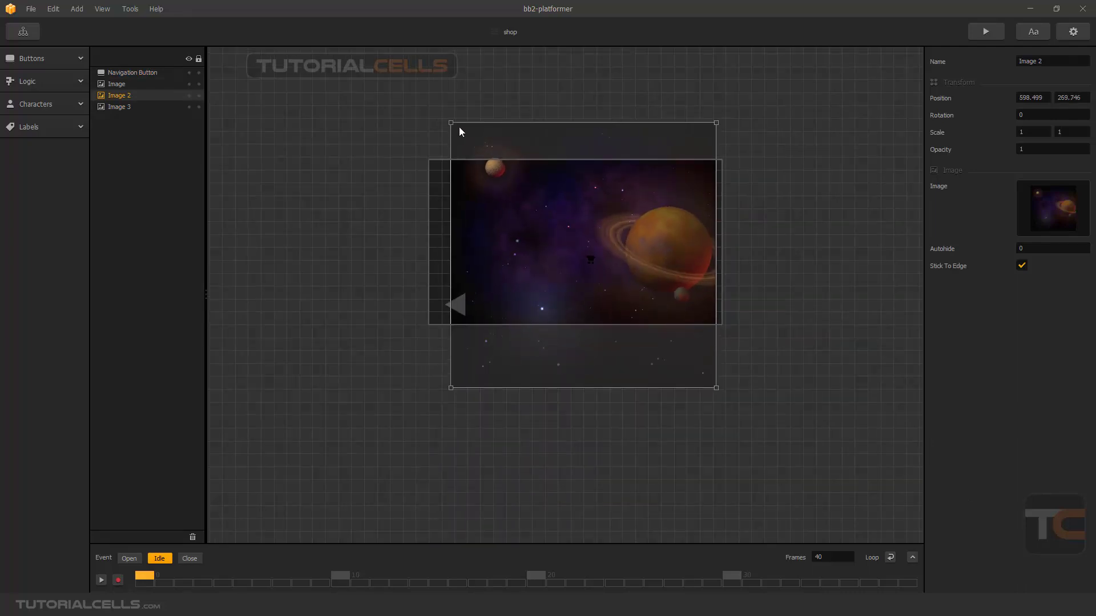
pyautogui.moveTo(451, 122); pyautogui.dragTo(399, 115)
pyautogui.moveTo(577, 182); pyautogui.dragTo(597, 183)
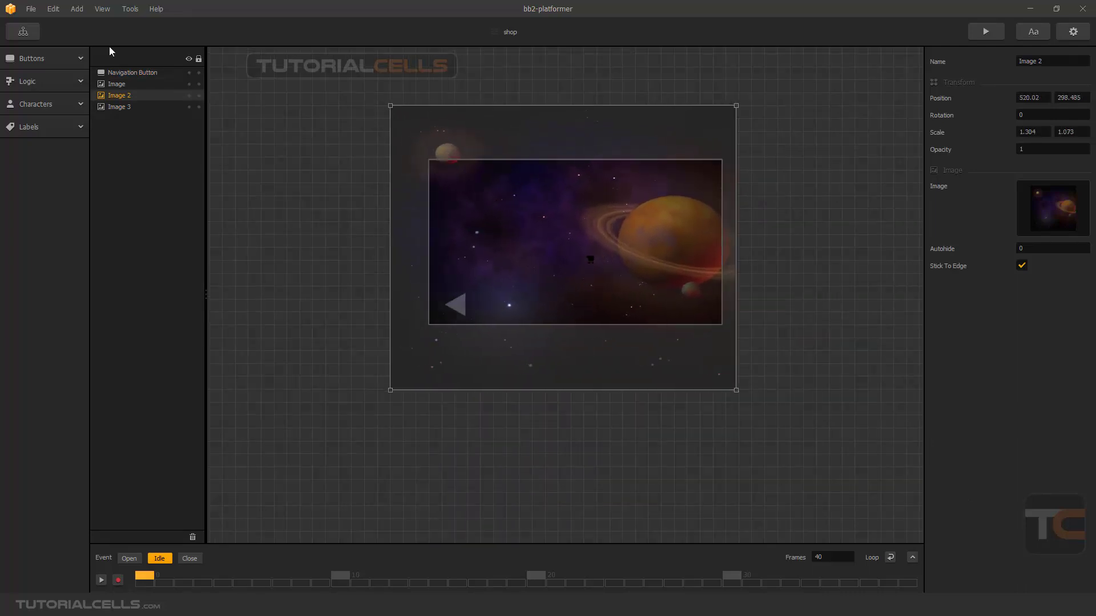
# Step: Place the space background below the magnet image in the layer order and shrink the magnet to a scale of about 0.214
pyautogui.moveTo(120, 98); pyautogui.dragTo(121, 113)
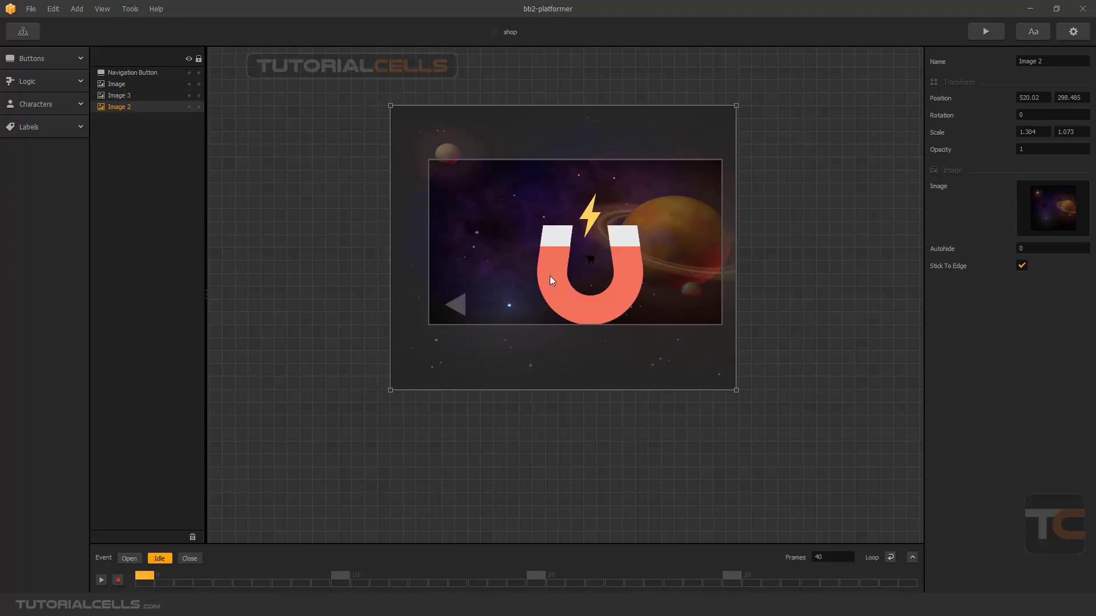
pyautogui.click(141, 97)
pyautogui.moveTo(523, 190); pyautogui.dragTo(634, 240)
# Step: Stretch the space background to a scale of about 1.309 by 1.201 over the shop screen and lock its layer
pyautogui.click(694, 247)
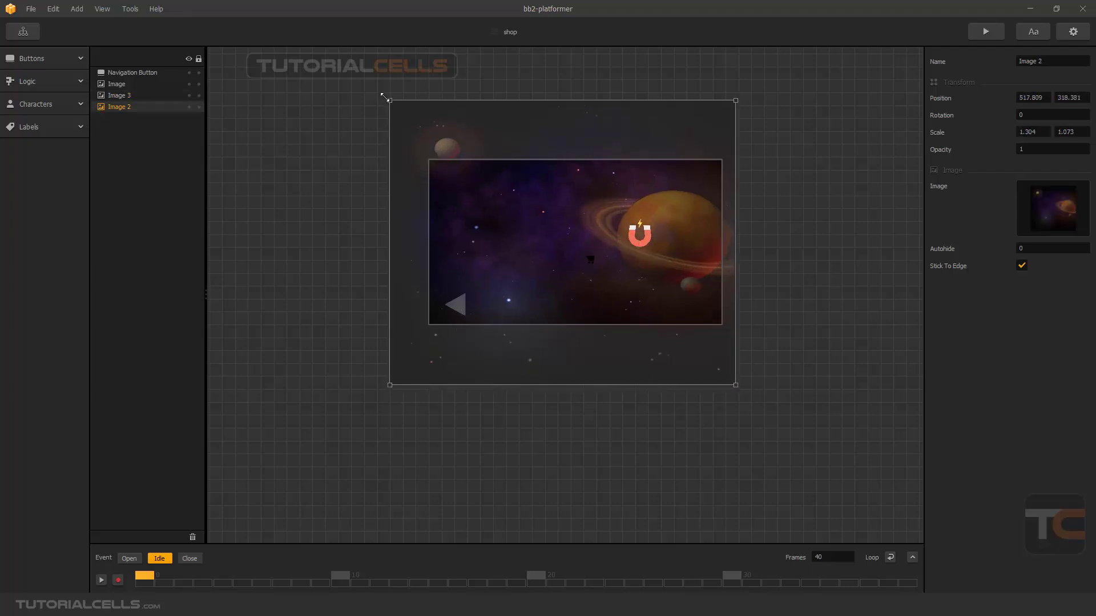
pyautogui.moveTo(389, 100); pyautogui.dragTo(385, 74)
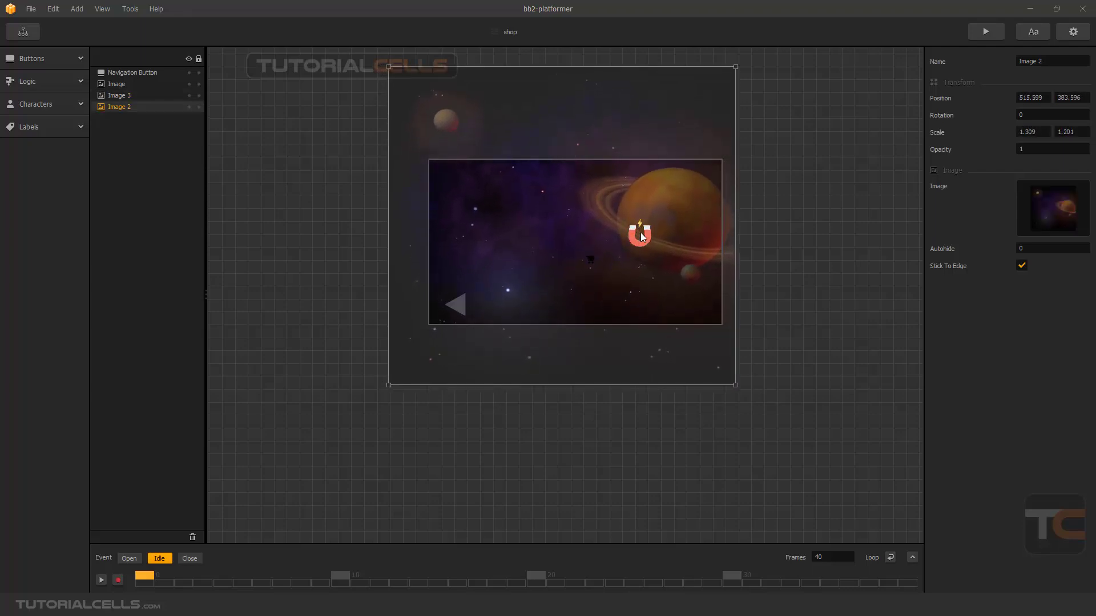
pyautogui.moveTo(639, 234)
pyautogui.mouseDown()
pyautogui.moveTo(604, 237)
pyautogui.moveTo(648, 244)
pyautogui.mouseUp()
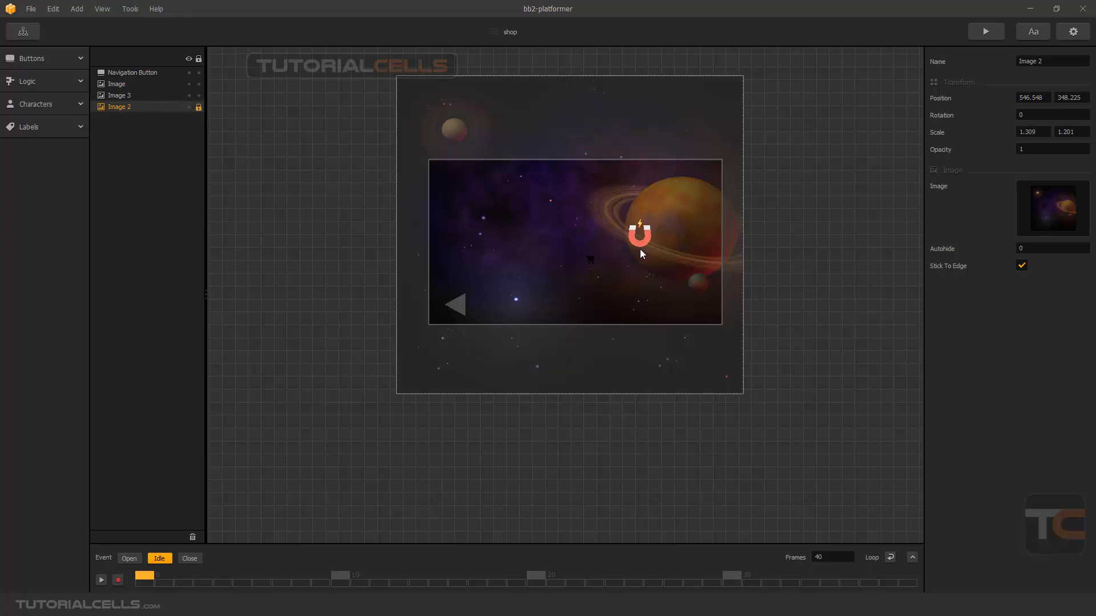
# Step: Move the magnet Image 3 into the upper-left area of the shop screen, at about 174, 473
pyautogui.click(142, 96)
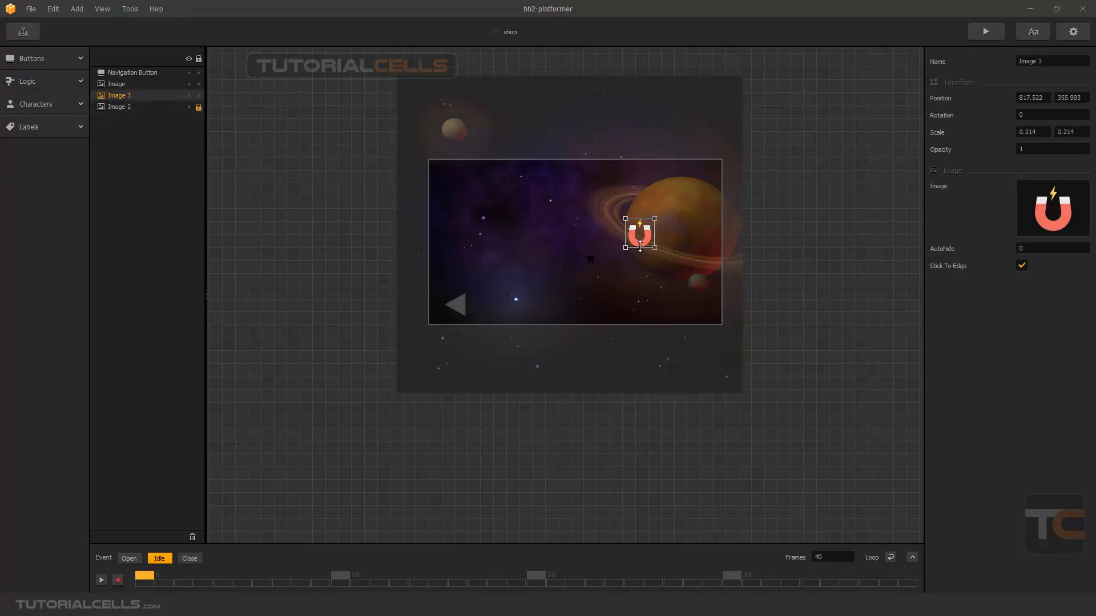
pyautogui.moveTo(640, 246); pyautogui.dragTo(485, 221)
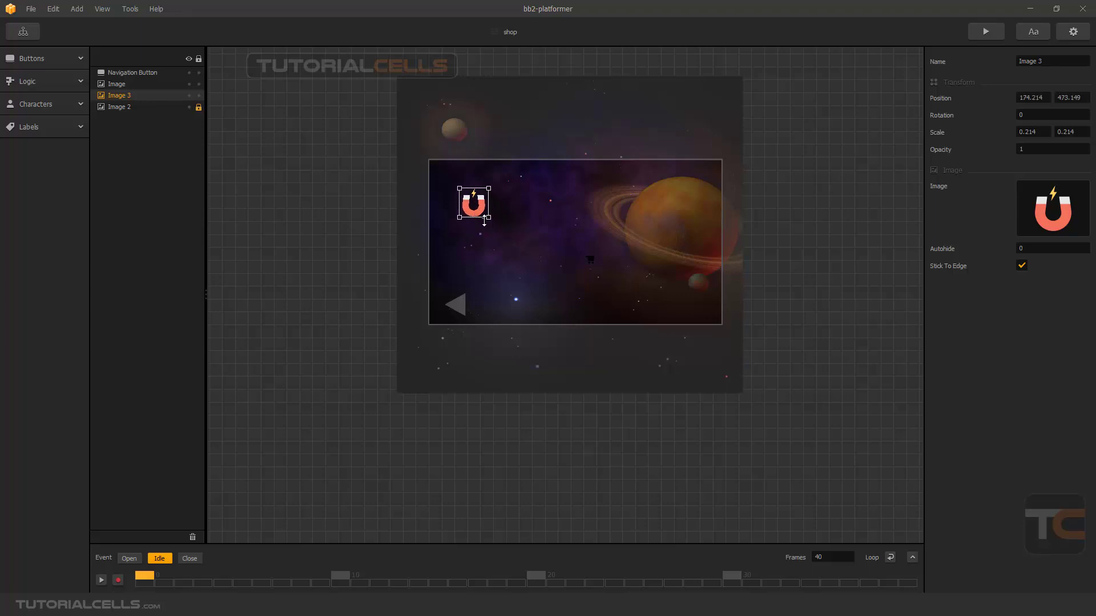
# Step: Place the cart image below the magnet at a scale of about 2.15 by 1.84 and brighten its sprite to white
pyautogui.click(122, 84)
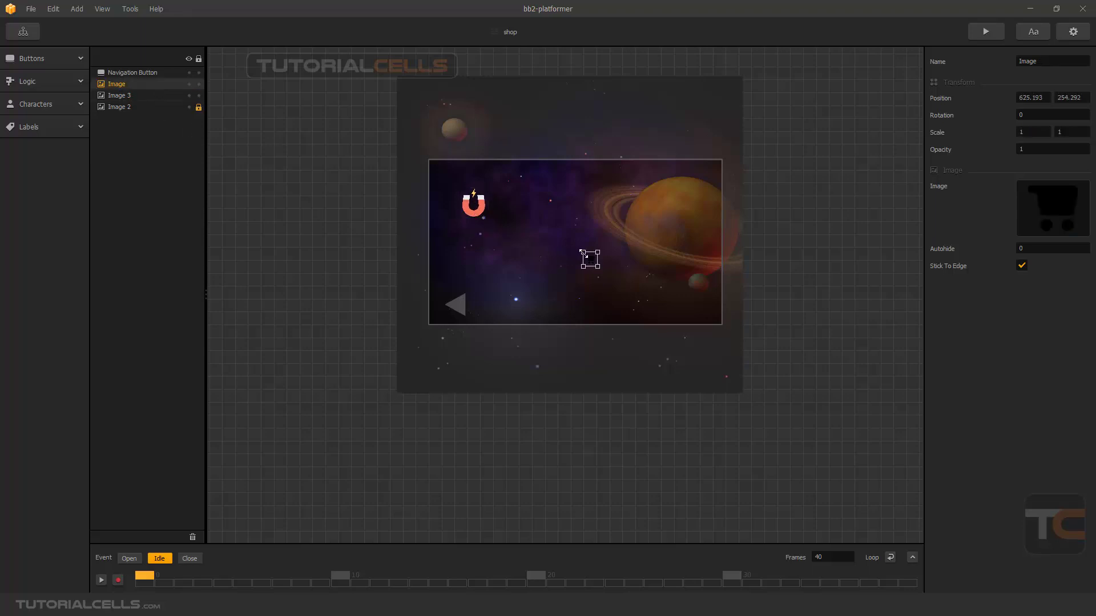
pyautogui.moveTo(582, 252); pyautogui.dragTo(472, 235)
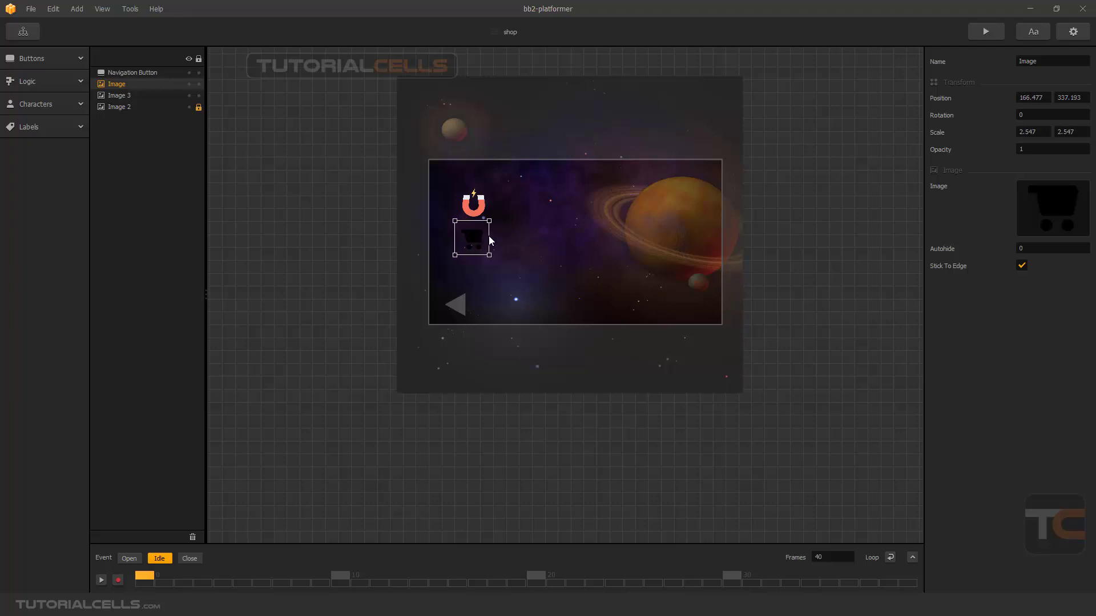
pyautogui.click(1068, 189)
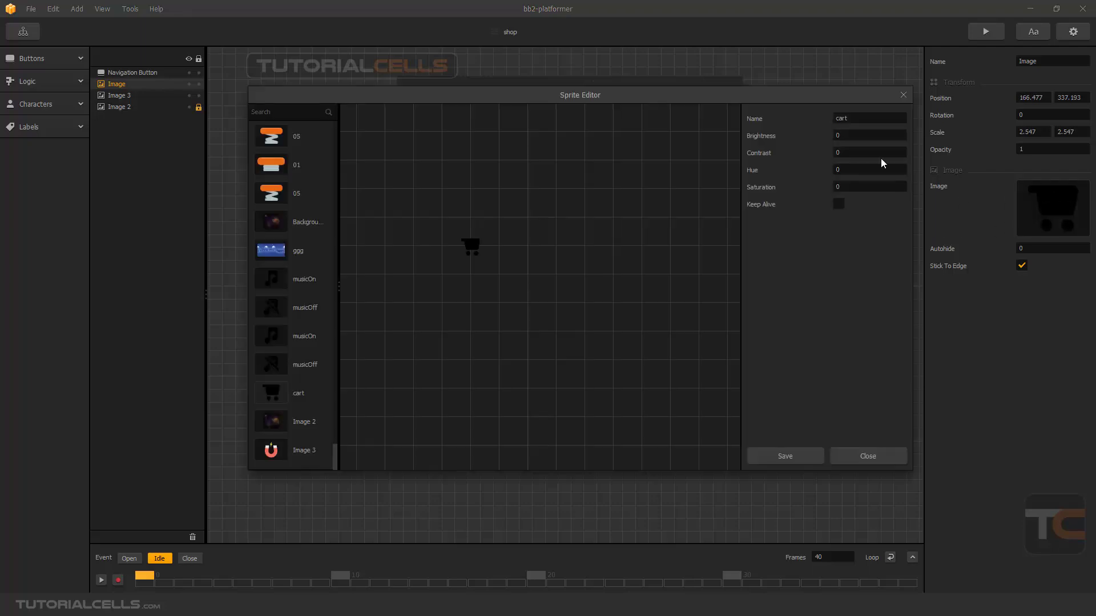
pyautogui.click(857, 136)
pyautogui.press('Return')
pyautogui.click(797, 454)
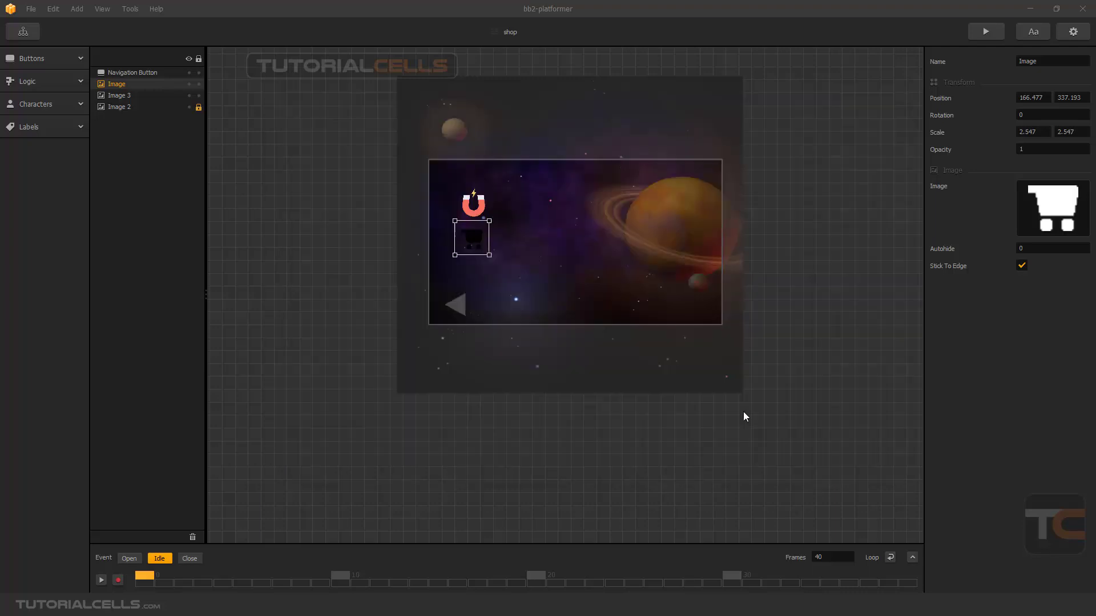
pyautogui.moveTo(455, 221); pyautogui.dragTo(474, 244)
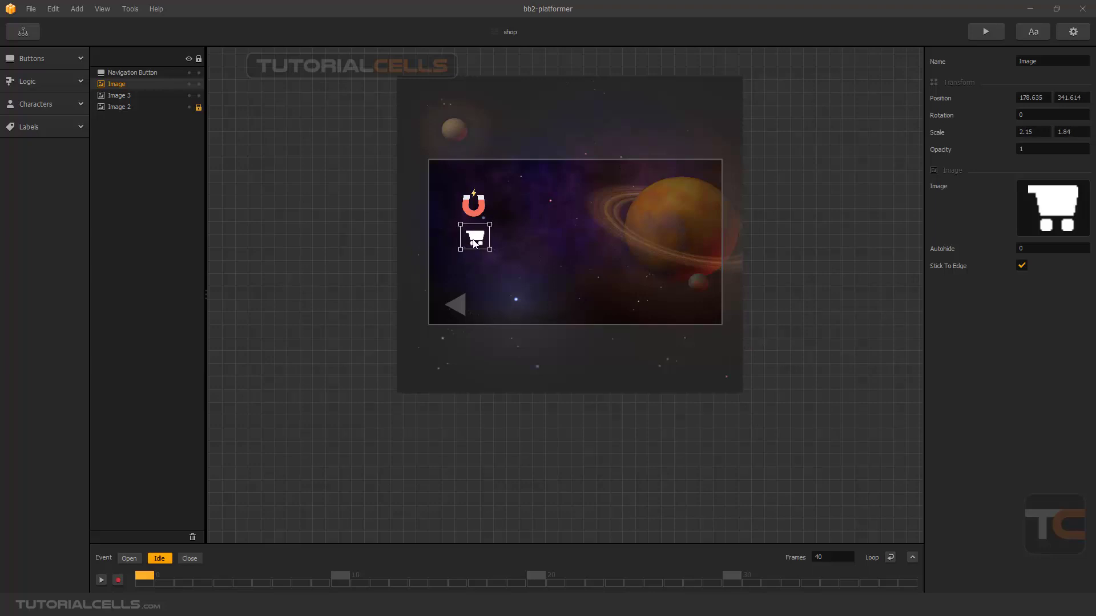
# Step: Delete the cart image from the shop screen and shrink the magnet image to a scale of about 0.177
pyautogui.press('Delete')
pyautogui.click(473, 218)
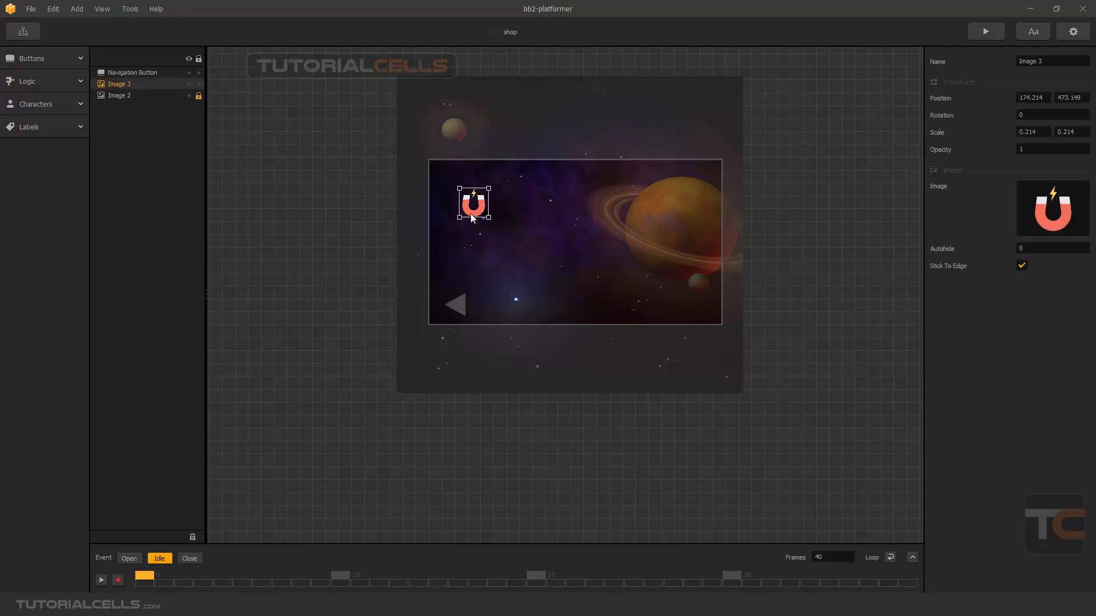
pyautogui.moveTo(459, 188); pyautogui.dragTo(470, 212)
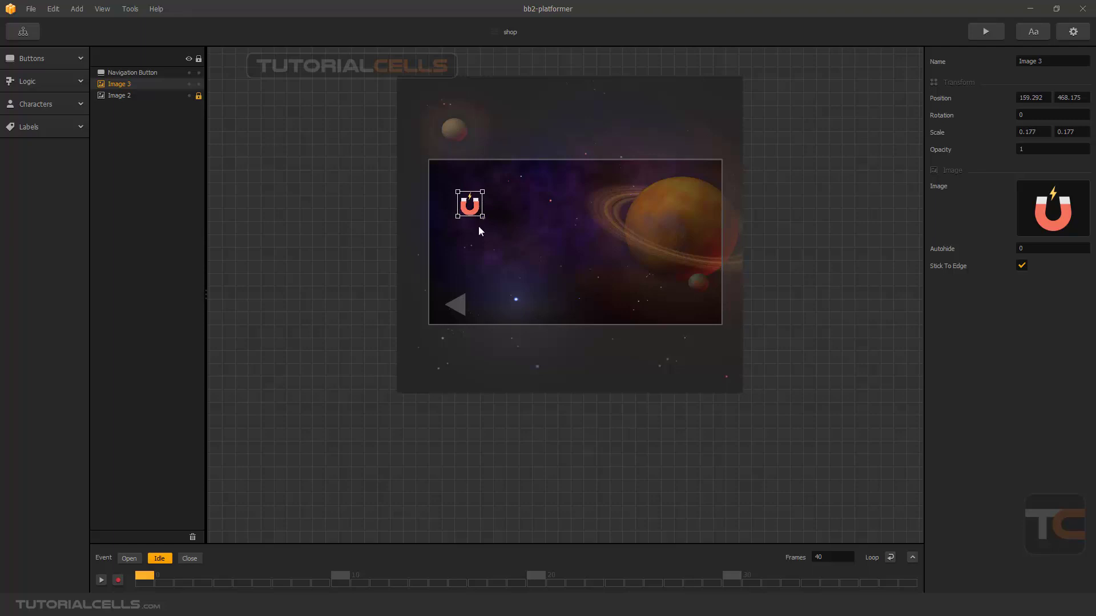
# Step: Add a Default Font label above the magnet with the text "buy magnet power for 10 coins"
pyautogui.click(29, 127)
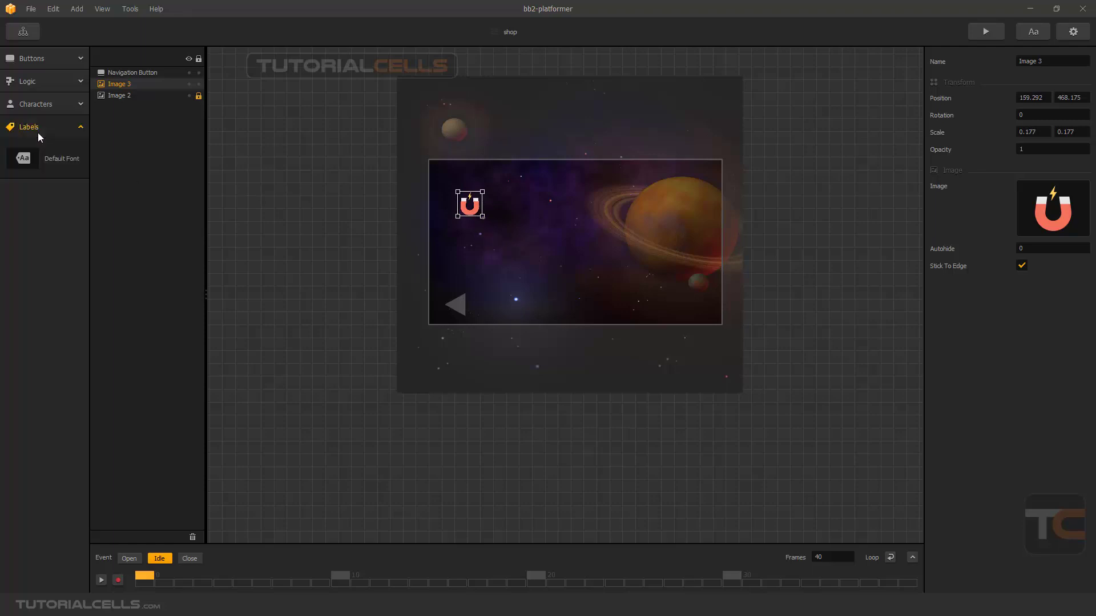
pyautogui.moveTo(23, 158); pyautogui.dragTo(454, 186)
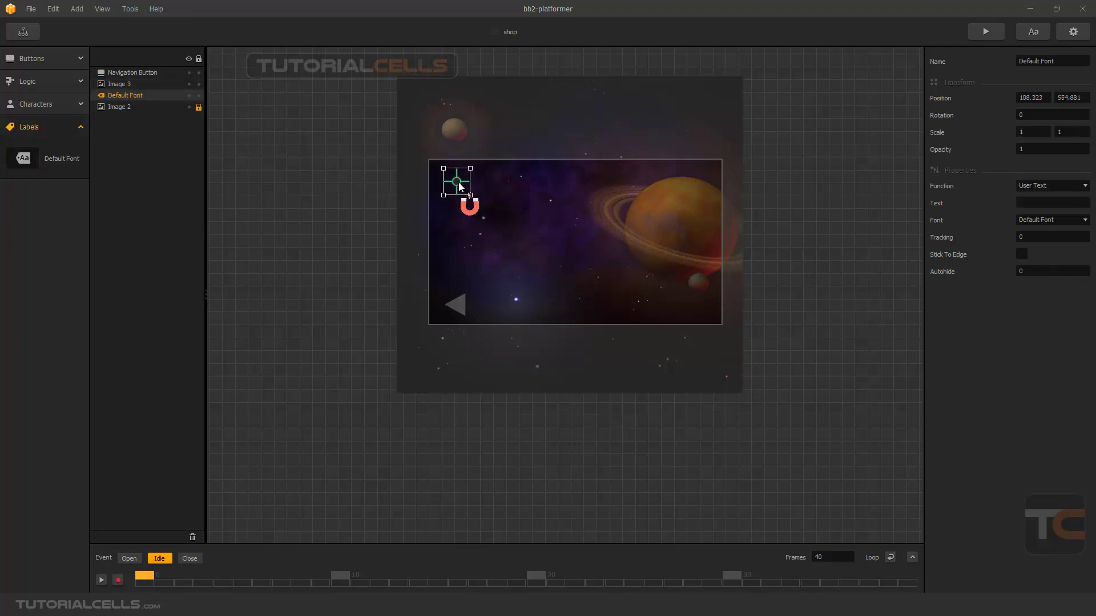
pyautogui.click(1022, 203)
pyautogui.write('b')
pyautogui.write('uy magnet')
pyautogui.write(' powe')
pyautogui.write('r for 10 c')
pyautogui.write('oin')
pyautogui.write('s')
pyautogui.press('Return')
# Step: Shrink the label to a scale of about 0.612 and align it beside the magnet in the shop screen's upper-left corner
pyautogui.moveTo(509, 184); pyautogui.dragTo(562, 184)
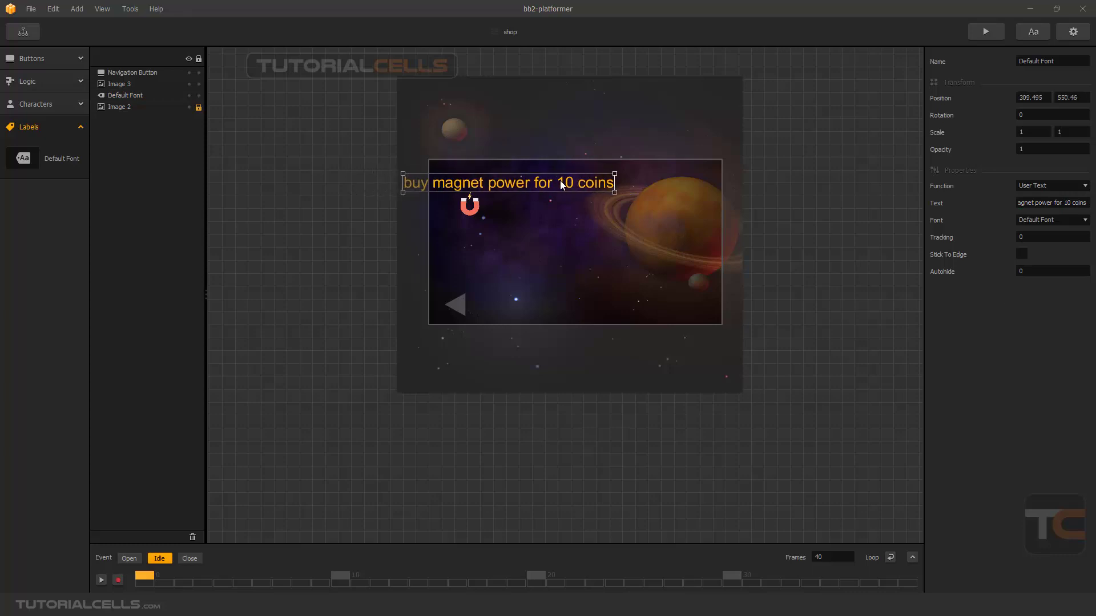
pyautogui.moveTo(403, 174); pyautogui.dragTo(458, 179)
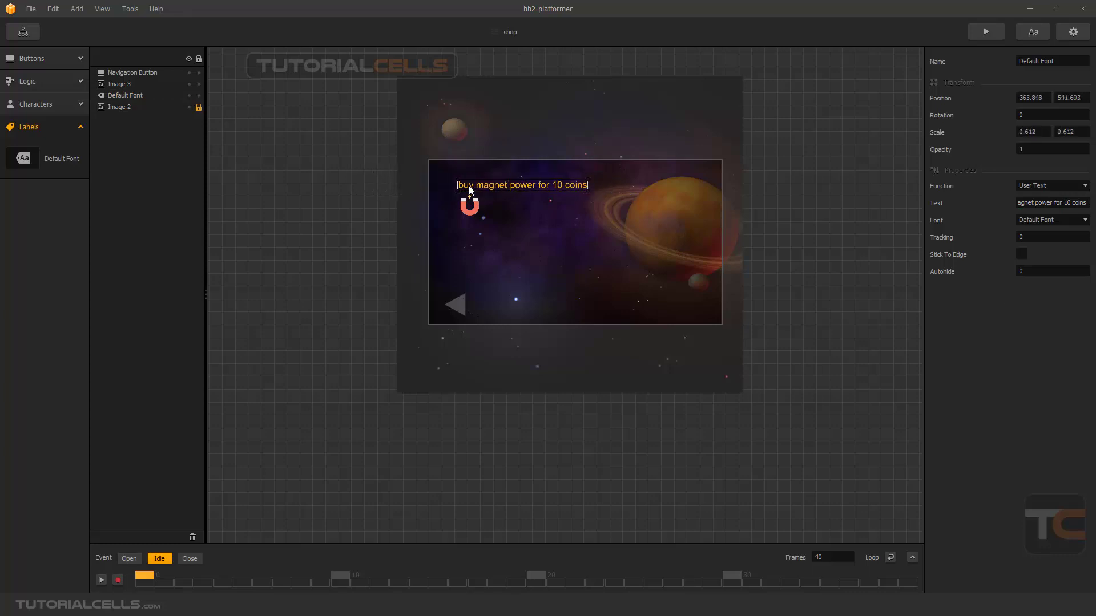
pyautogui.click(469, 209)
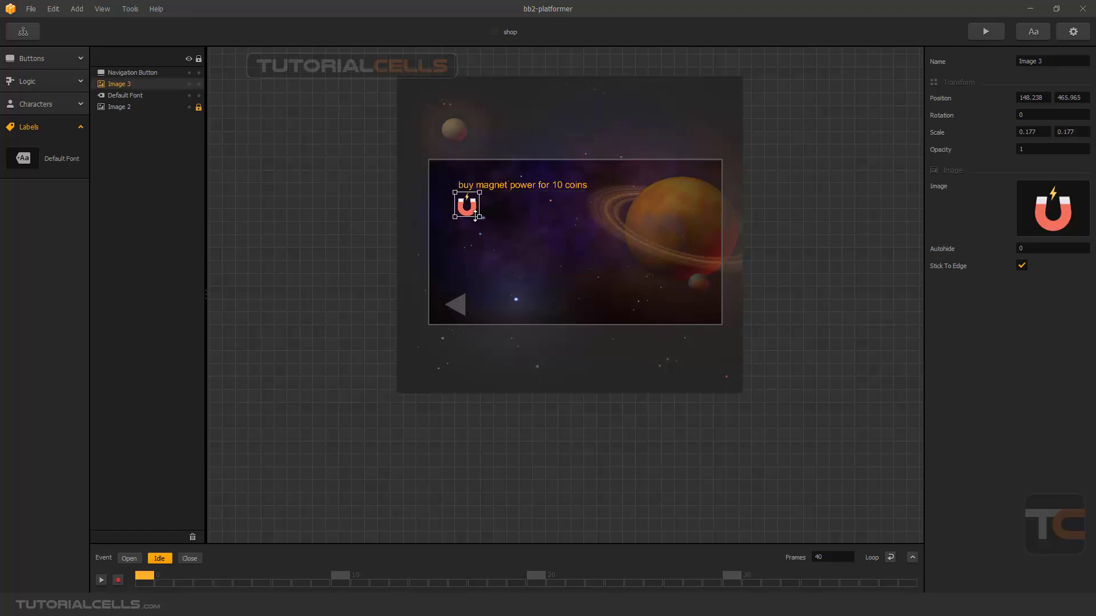
pyautogui.moveTo(474, 214); pyautogui.dragTo(502, 190)
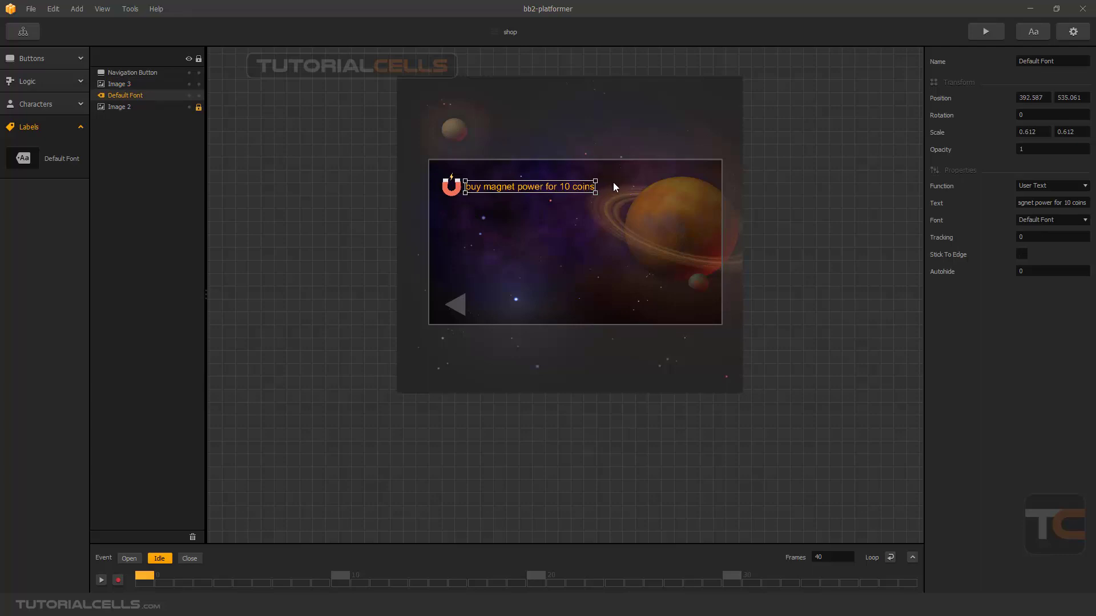
# Step: Add a Purchase Button at the end of the label and import the cart image from the button folder as its sprite
pyautogui.click(41, 59)
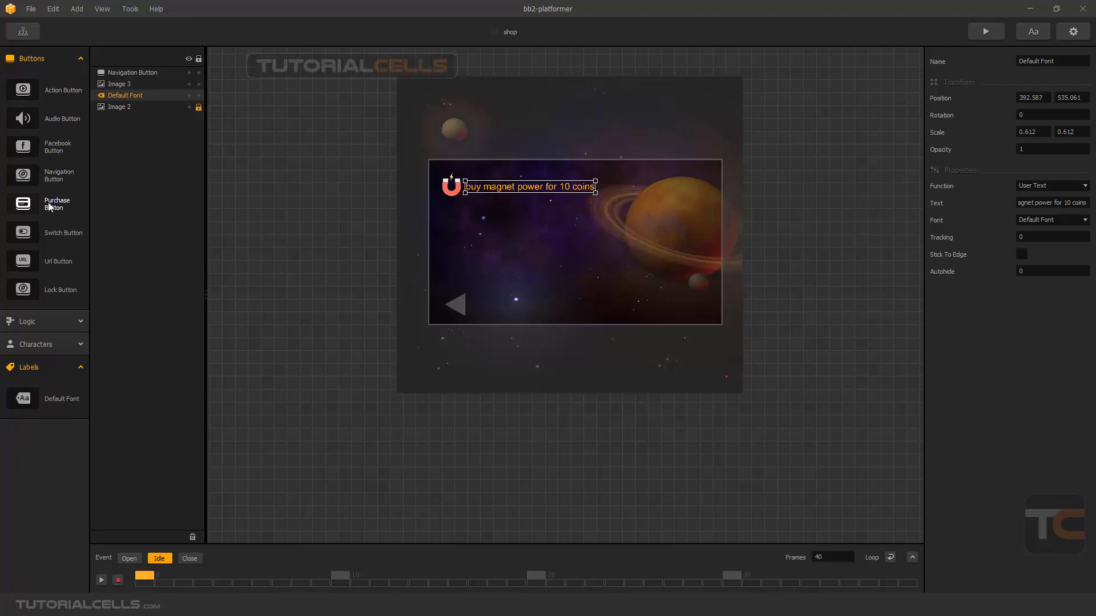
pyautogui.moveTo(49, 206); pyautogui.dragTo(618, 196)
pyautogui.click(1074, 192)
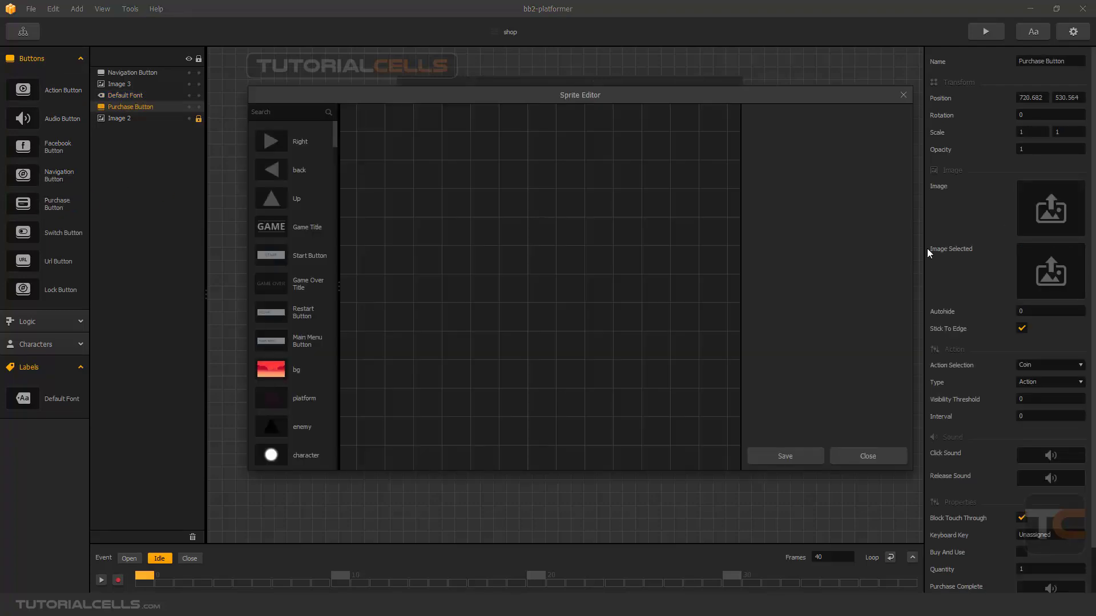
pyautogui.click(333, 147)
pyautogui.moveTo(334, 146); pyautogui.dragTo(324, 337)
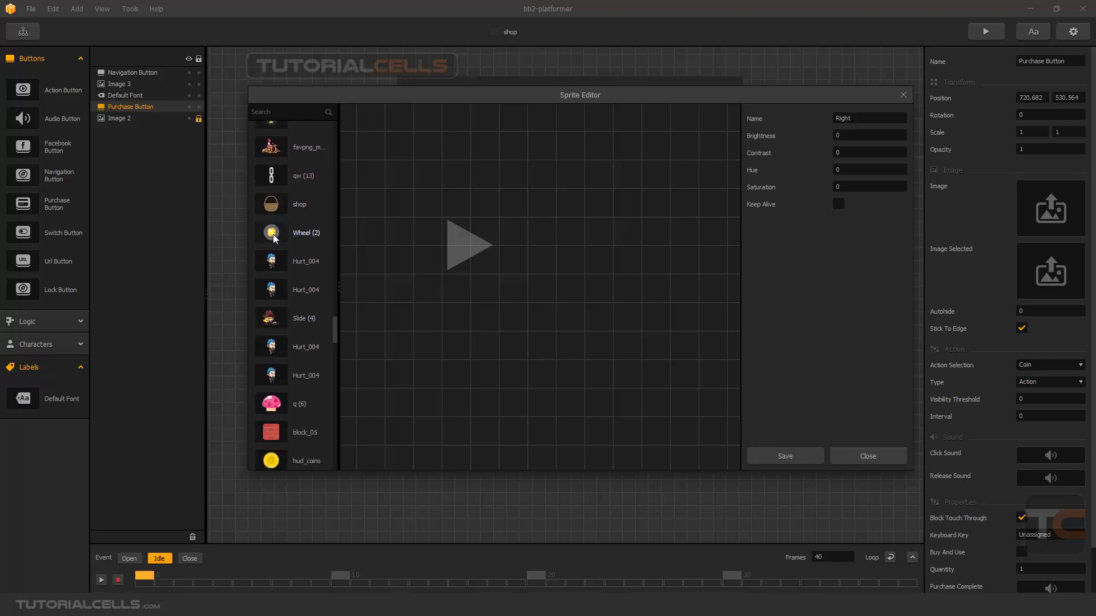
pyautogui.moveTo(330, 335); pyautogui.dragTo(330, 447)
pyautogui.hotkey('alt', 'Tab')
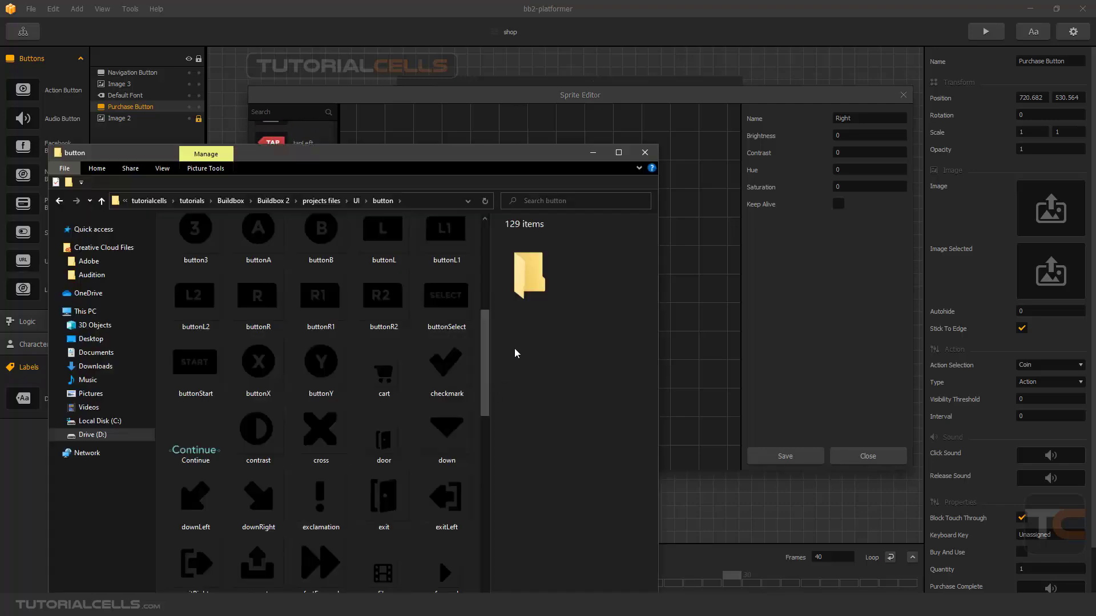
pyautogui.moveTo(392, 372); pyautogui.dragTo(695, 304)
pyautogui.click(592, 152)
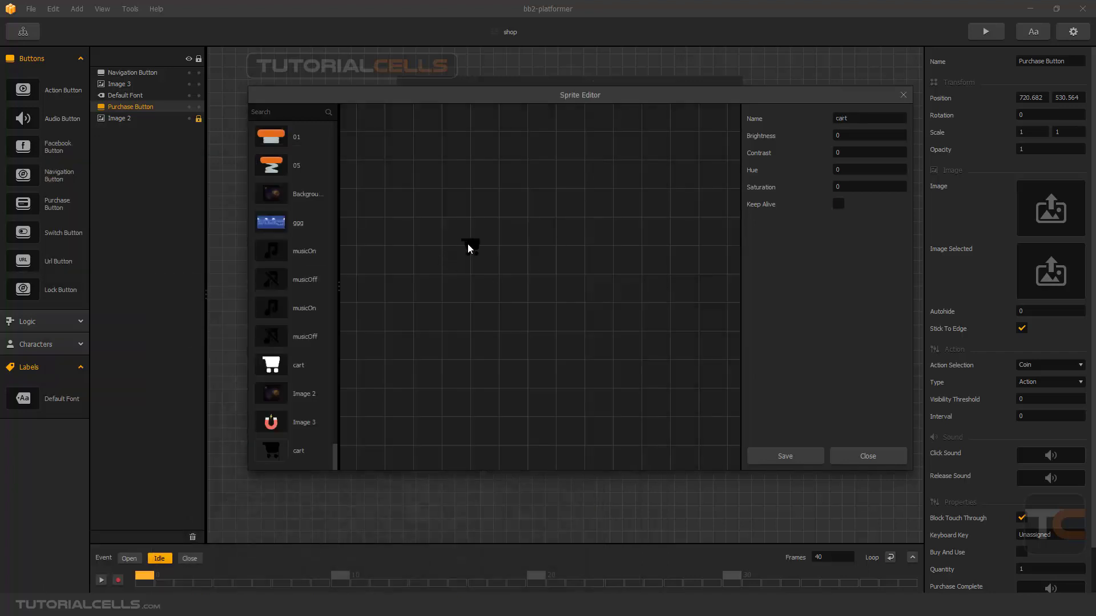
# Step: Set the imported cart sprite's brightness to 1 and save it as the Purchase Button's image
pyautogui.click(856, 135)
pyautogui.write('1')
pyautogui.press('Return')
pyautogui.click(792, 454)
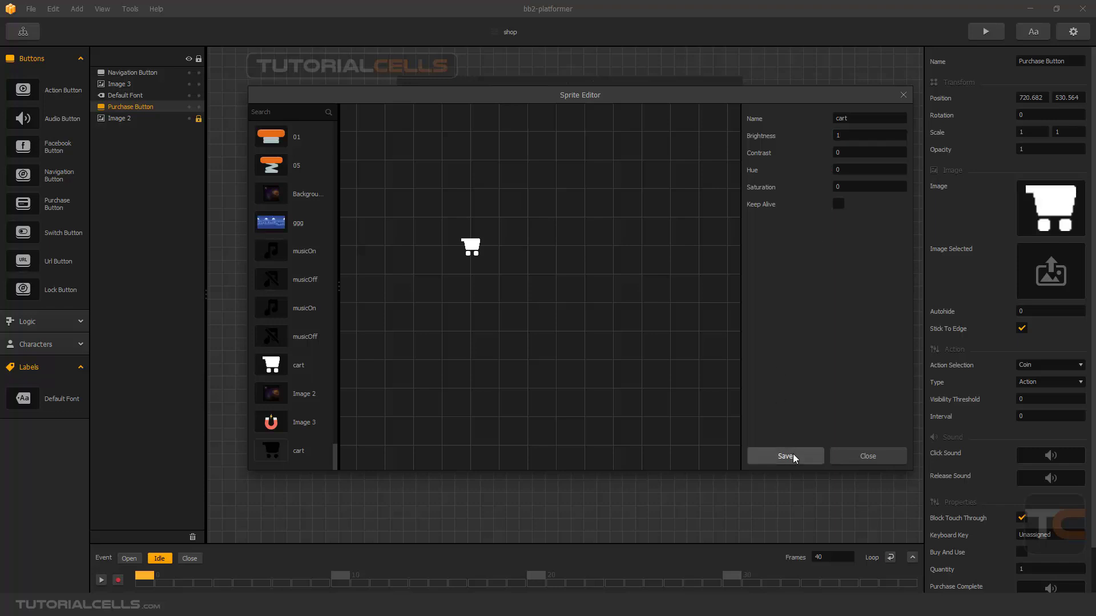
# Step: Resize the Purchase Button to a scale of about 2.105 by 1.796 and place it directly after the label text
pyautogui.moveTo(606, 181)
pyautogui.mouseDown()
pyautogui.moveTo(592, 168)
pyautogui.moveTo(613, 192)
pyautogui.mouseUp()
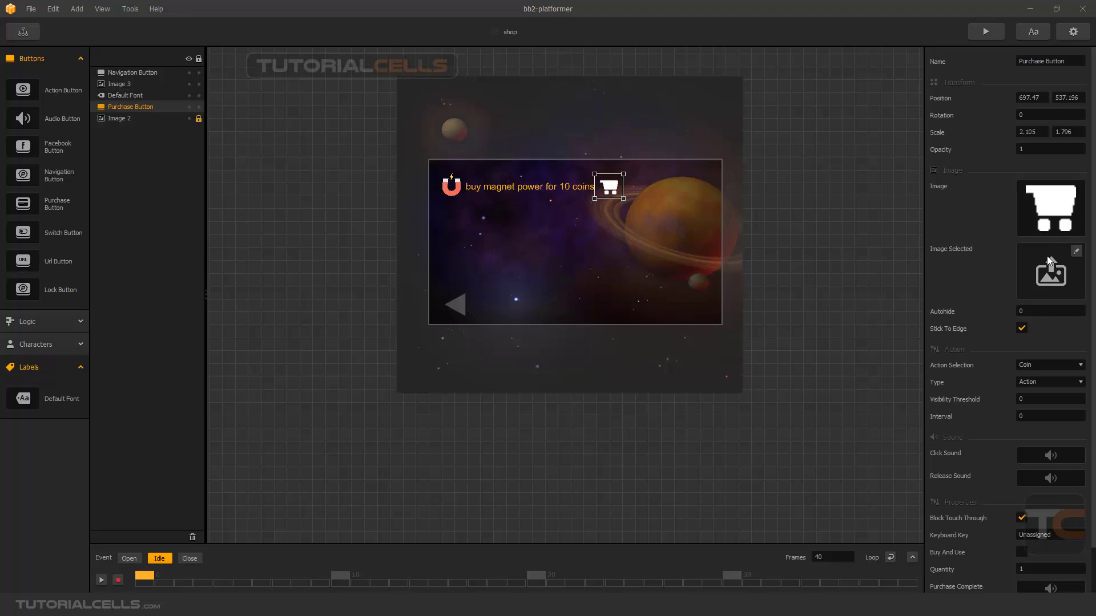
pyautogui.scroll(-1, 970, 354)
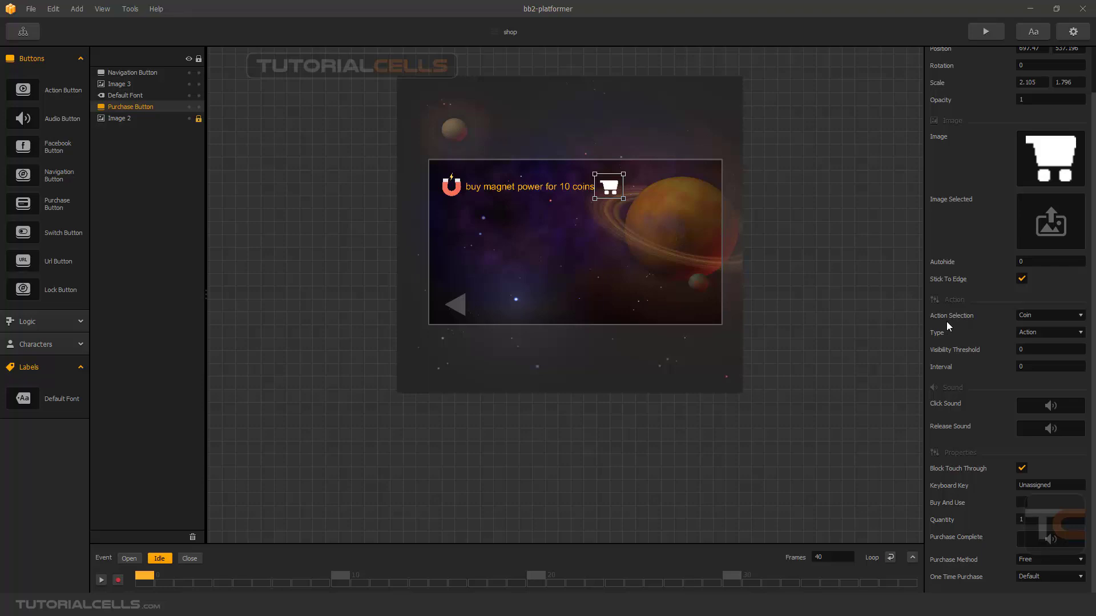
# Step: Set the Purchase Button's action selection to magnet and keep its type as Action
pyautogui.click(1040, 314)
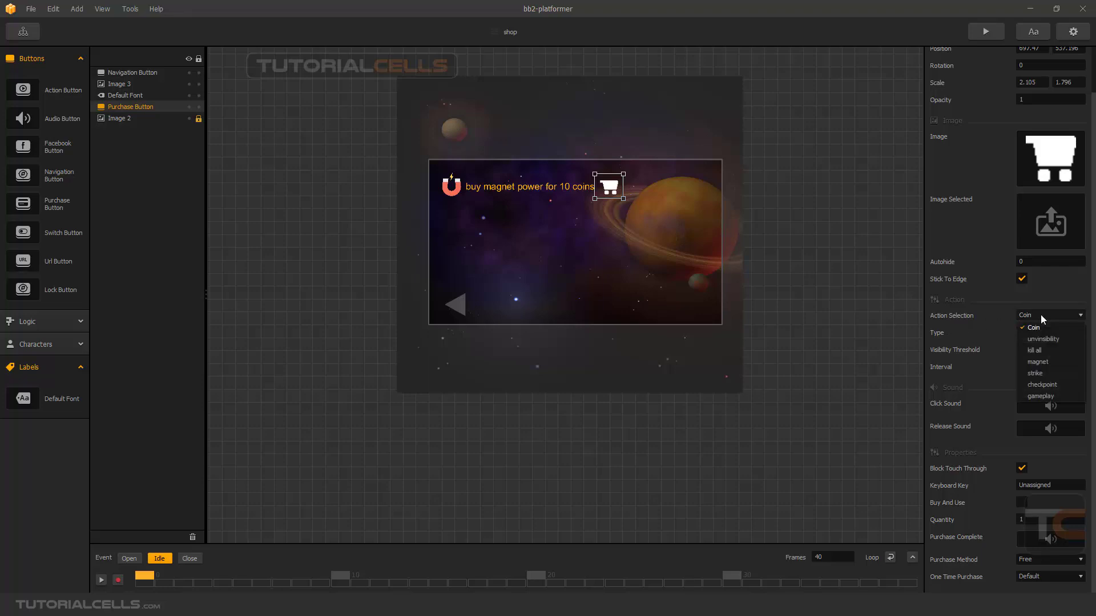
pyautogui.click(1038, 362)
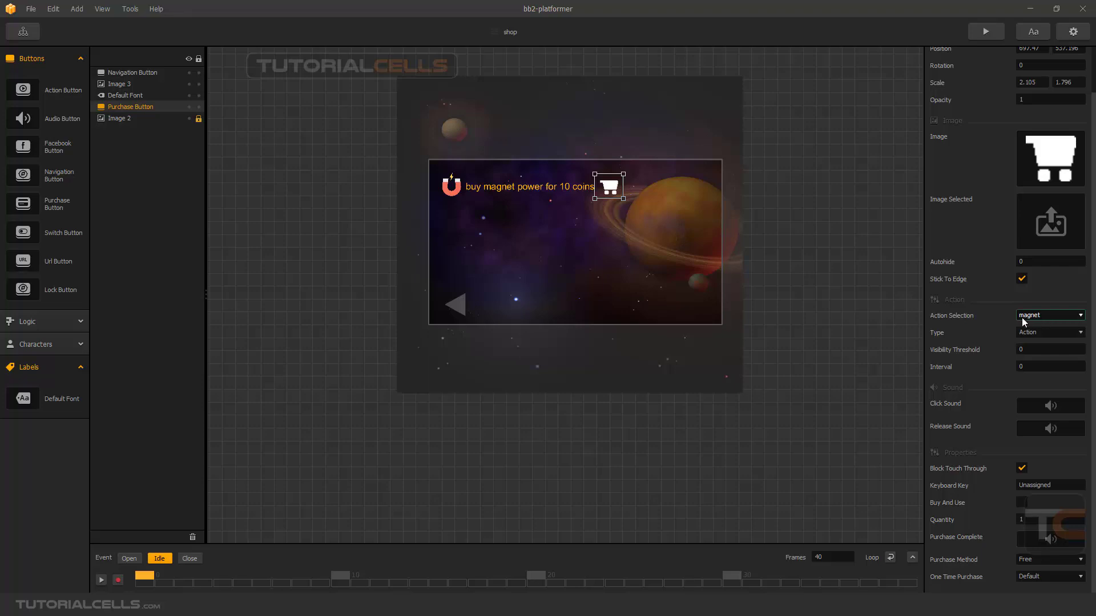
pyautogui.click(1042, 333)
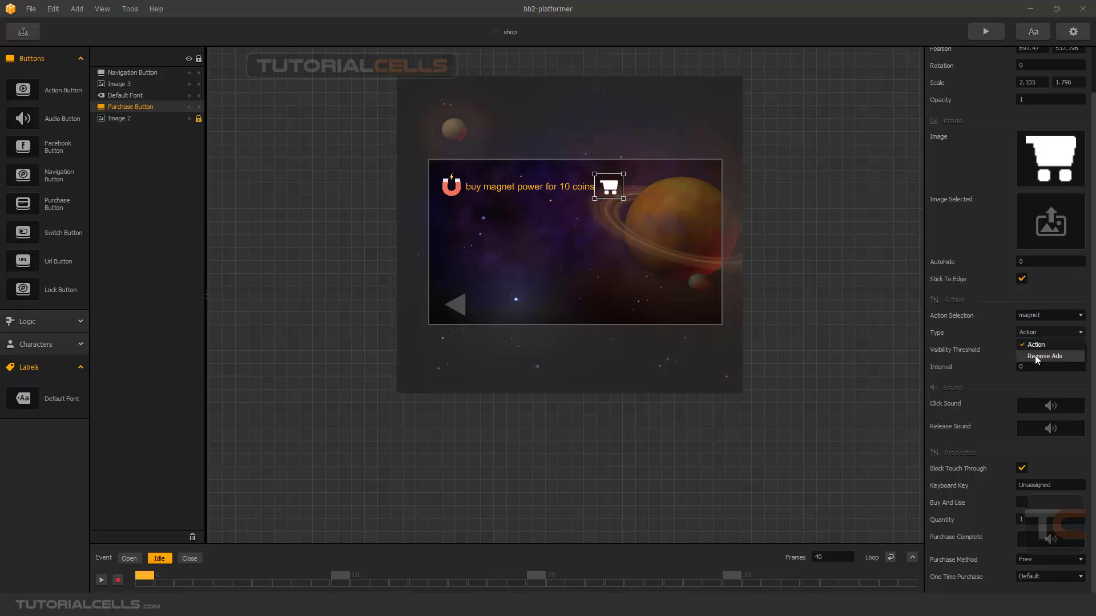
pyautogui.click(1038, 344)
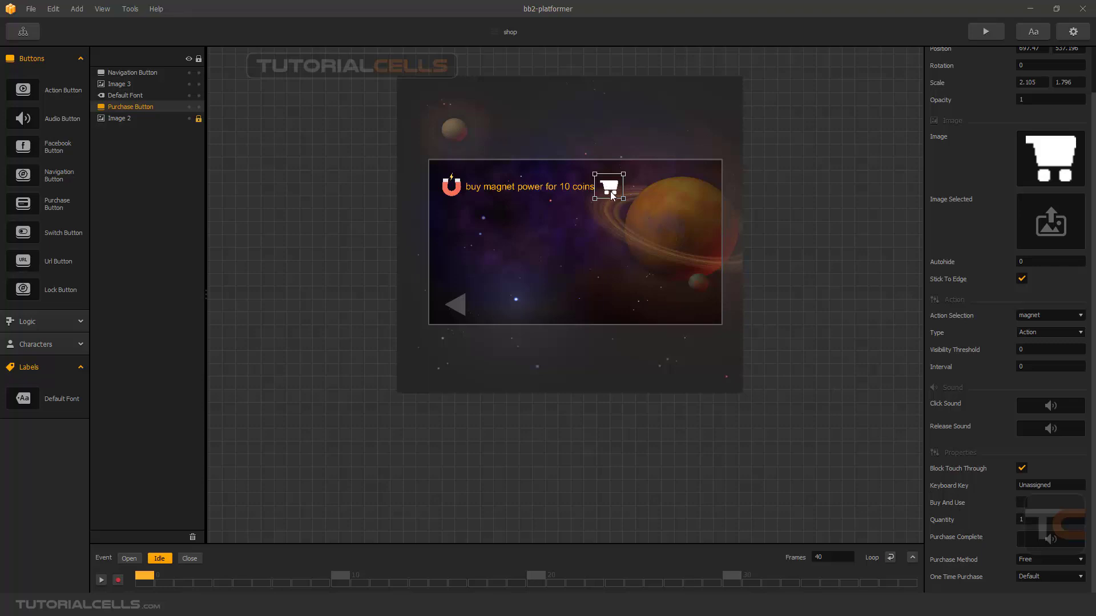
# Step: Keep the Purchase Button's quantity at 1 and set its purchase method to In Game Currency
pyautogui.doubleClick(1019, 520)
pyautogui.press('Return')
pyautogui.doubleClick(1020, 519)
pyautogui.click(956, 547)
pyautogui.click(1076, 540)
pyautogui.click(1039, 560)
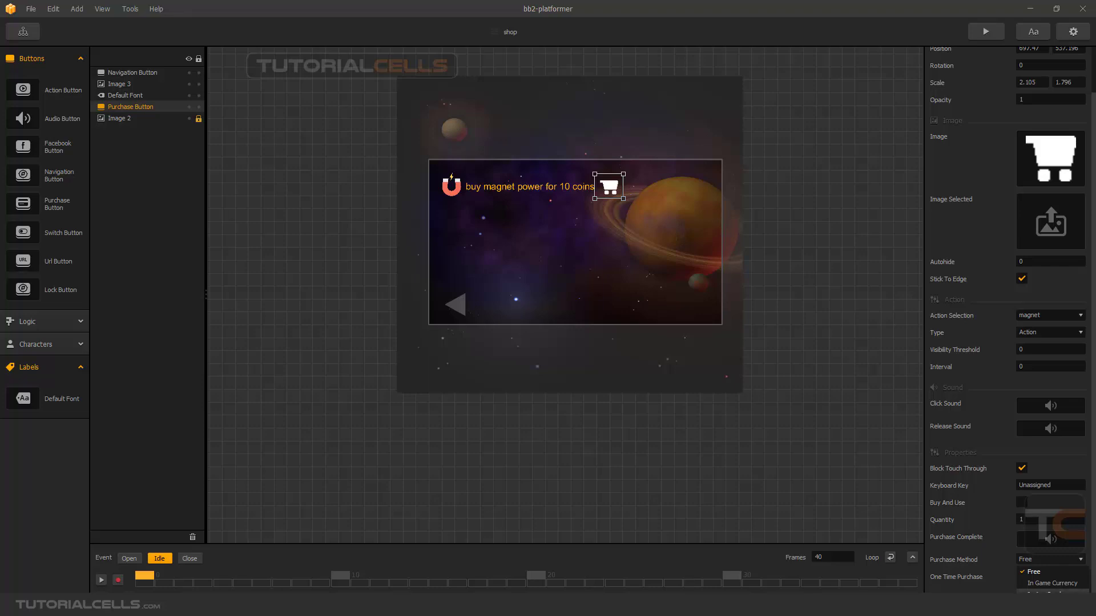
pyautogui.click(1047, 584)
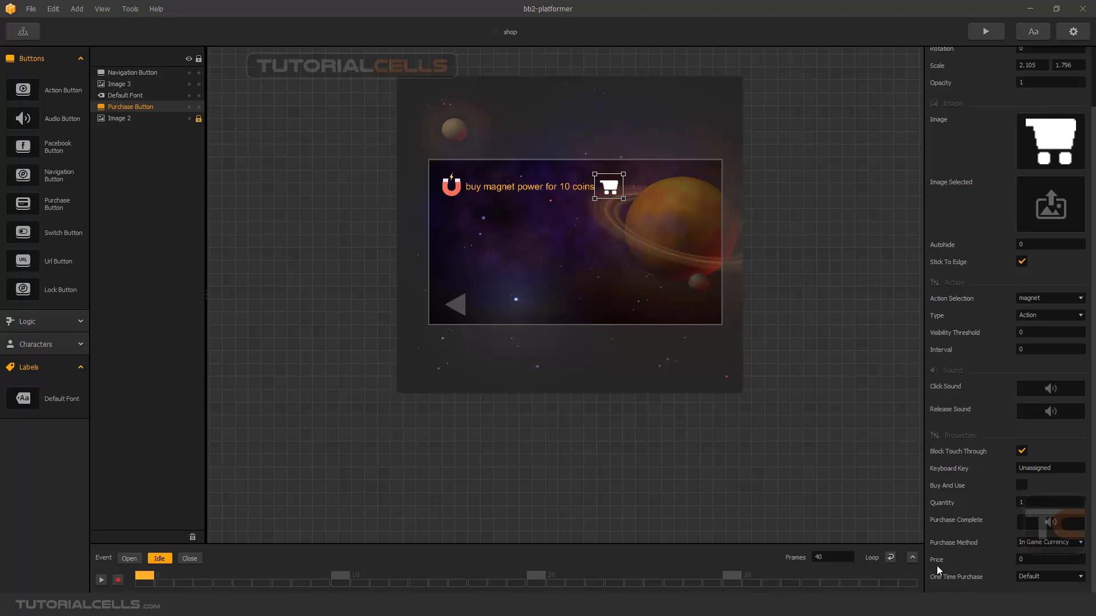
# Step: Set the Purchase Button's price to 10 and leave One Time Purchase on Default
pyautogui.click(1022, 559)
pyautogui.write('10')
pyautogui.press('Return')
pyautogui.click(1037, 560)
pyautogui.click(1029, 580)
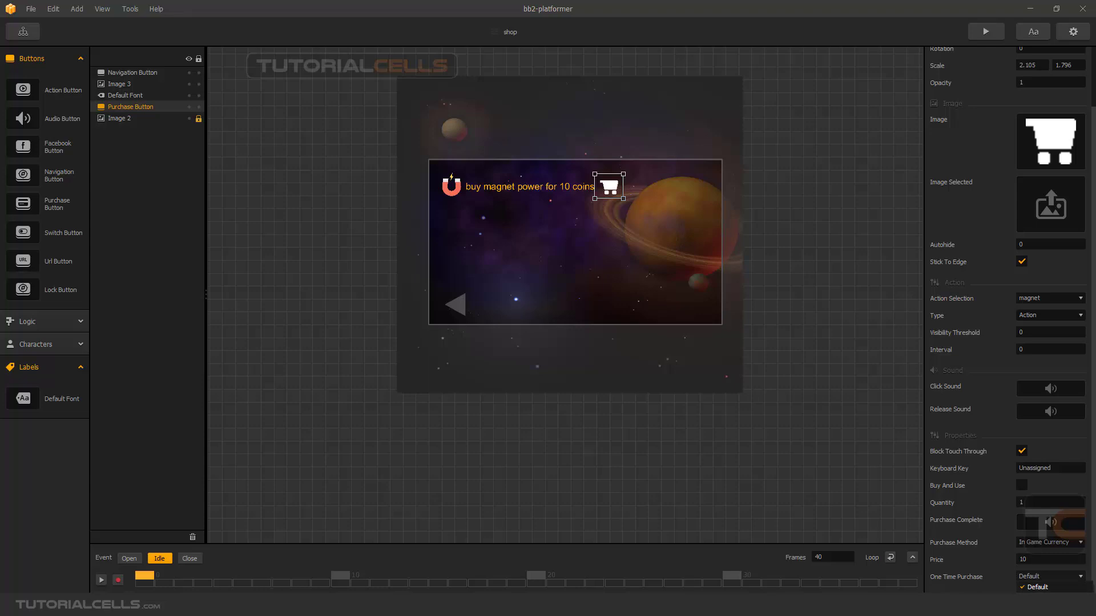
pyautogui.click(1033, 589)
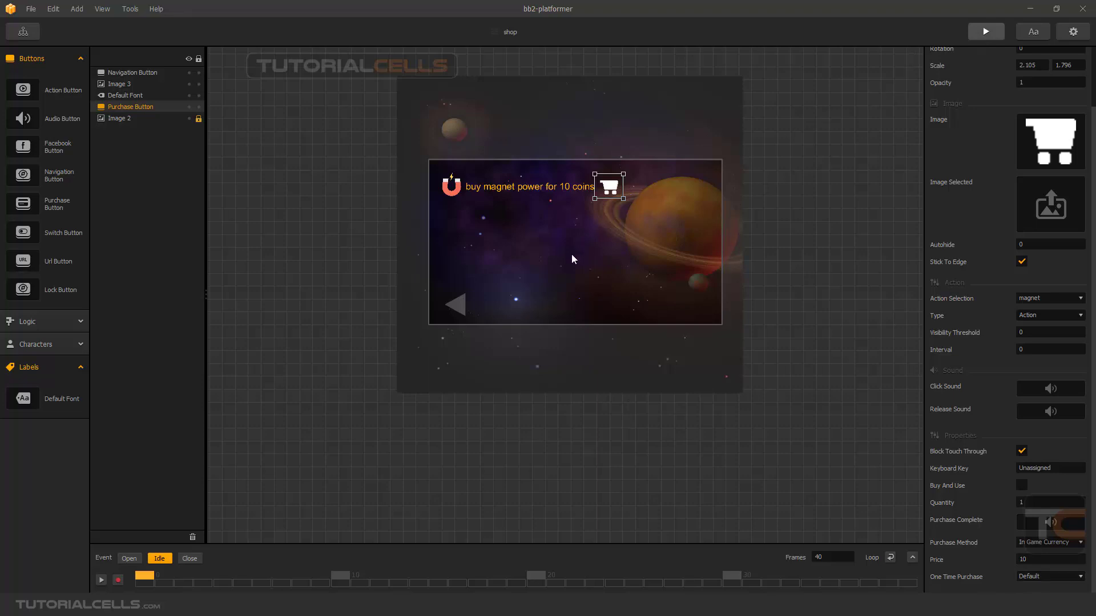
# Step: Preview the game, start a run, collect coins with the magnet power-up, and close the preview
pyautogui.hotkey('ctrl', 'p')
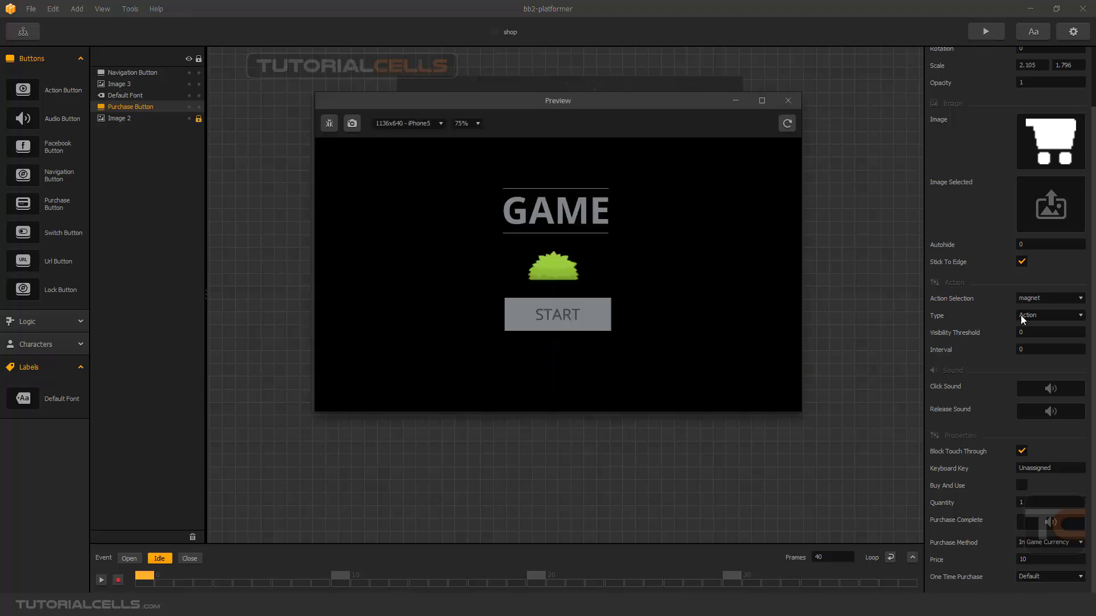
pyautogui.click(577, 323)
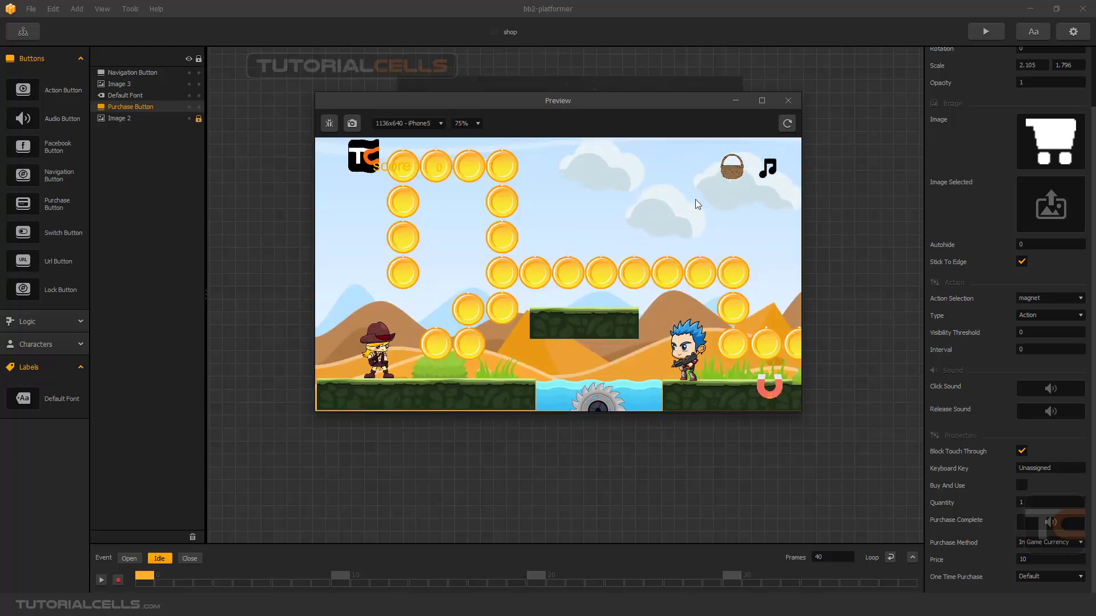
pyautogui.click(759, 390)
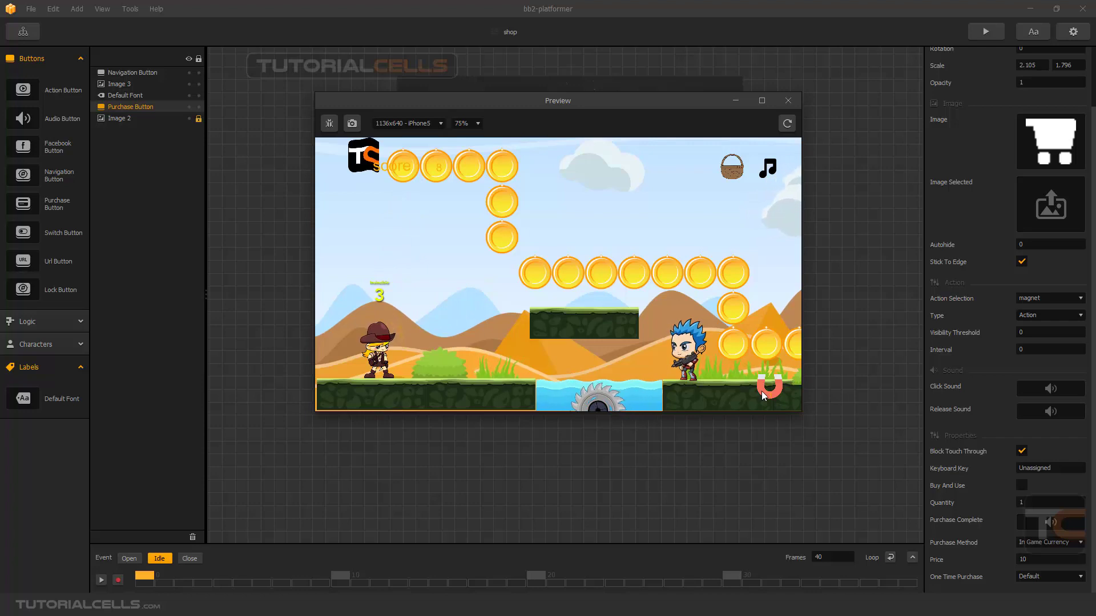
pyautogui.press('Right')
pyautogui.press('Up')
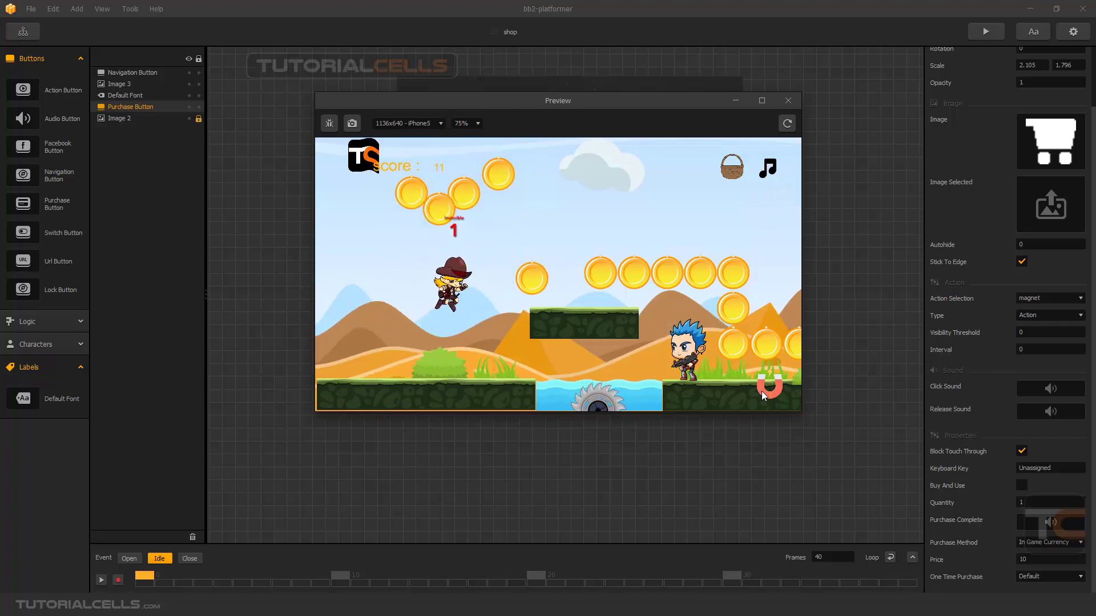
pyautogui.press('Right')
pyautogui.press('Up')
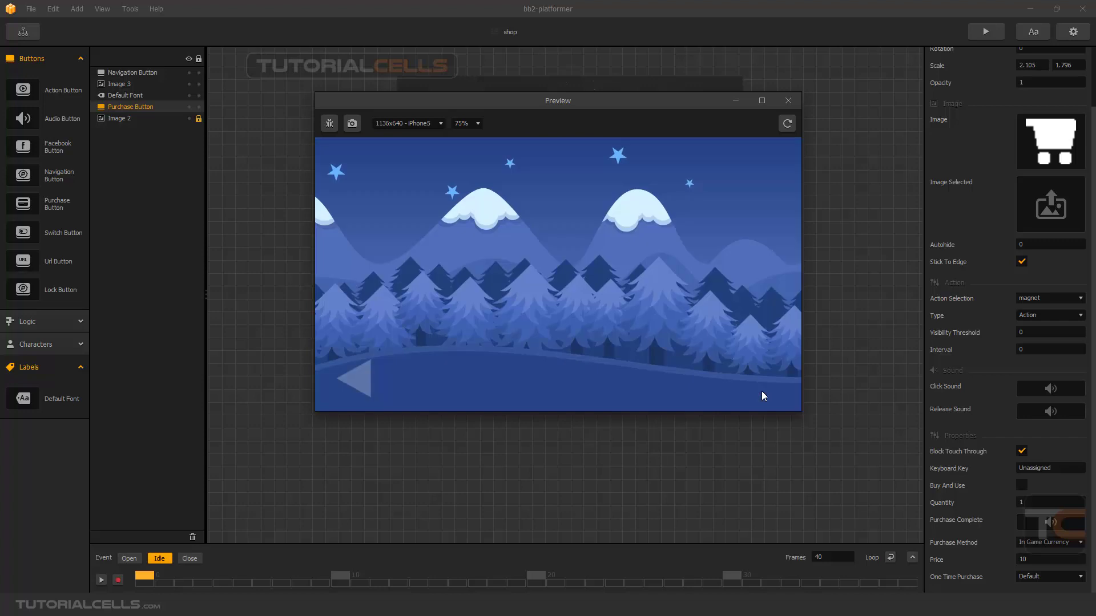
pyautogui.click(788, 101)
# Step: Open the World UI scene from the Game Mind Map and delete its win event
pyautogui.click(23, 32)
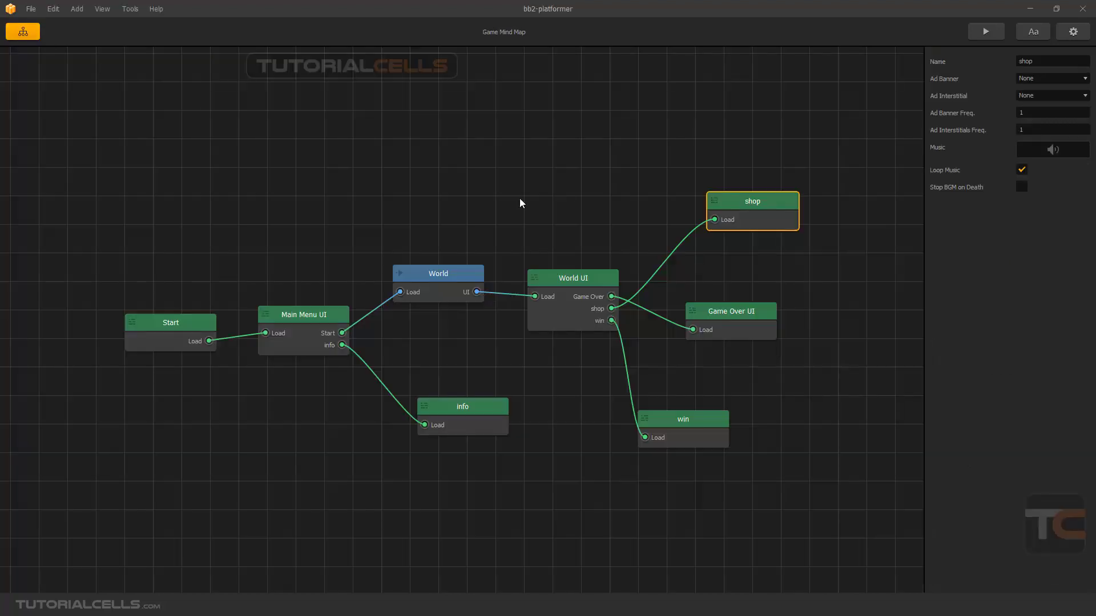
pyautogui.doubleClick(587, 281)
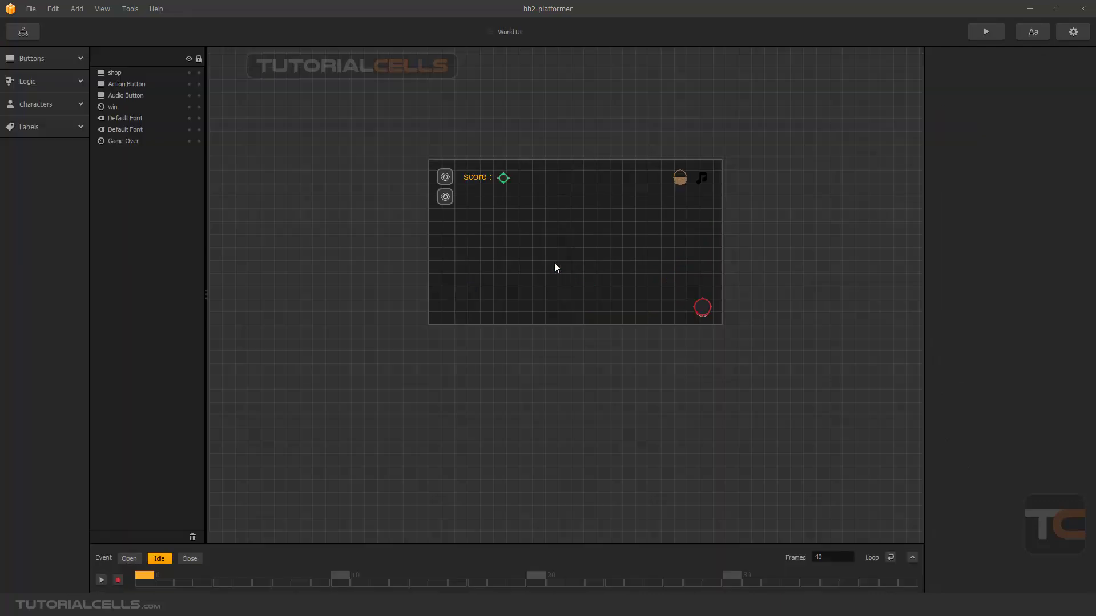
pyautogui.click(447, 197)
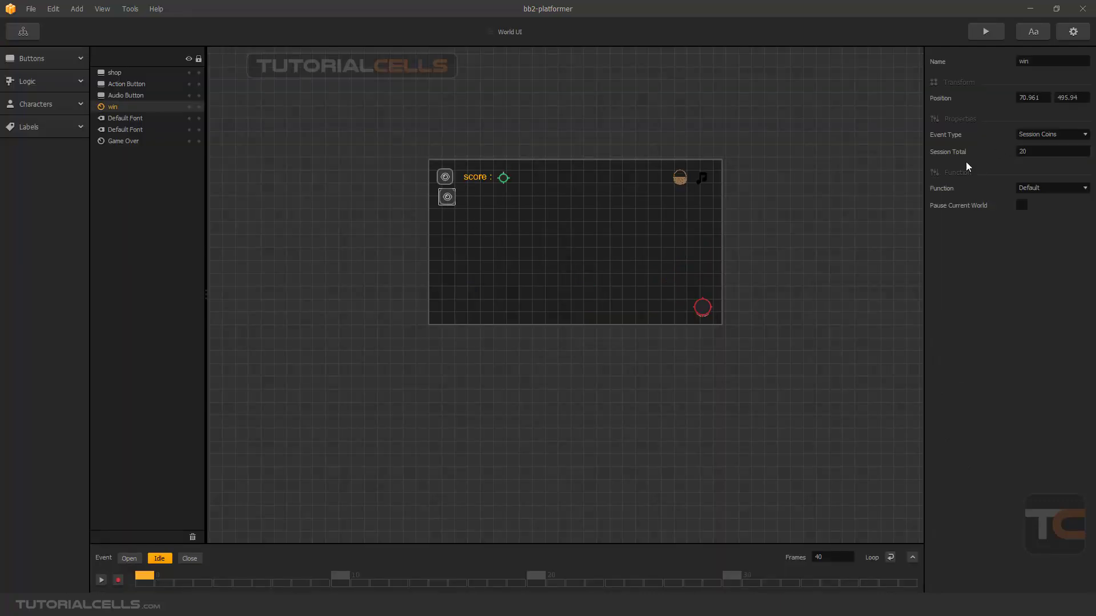
pyautogui.press('Delete')
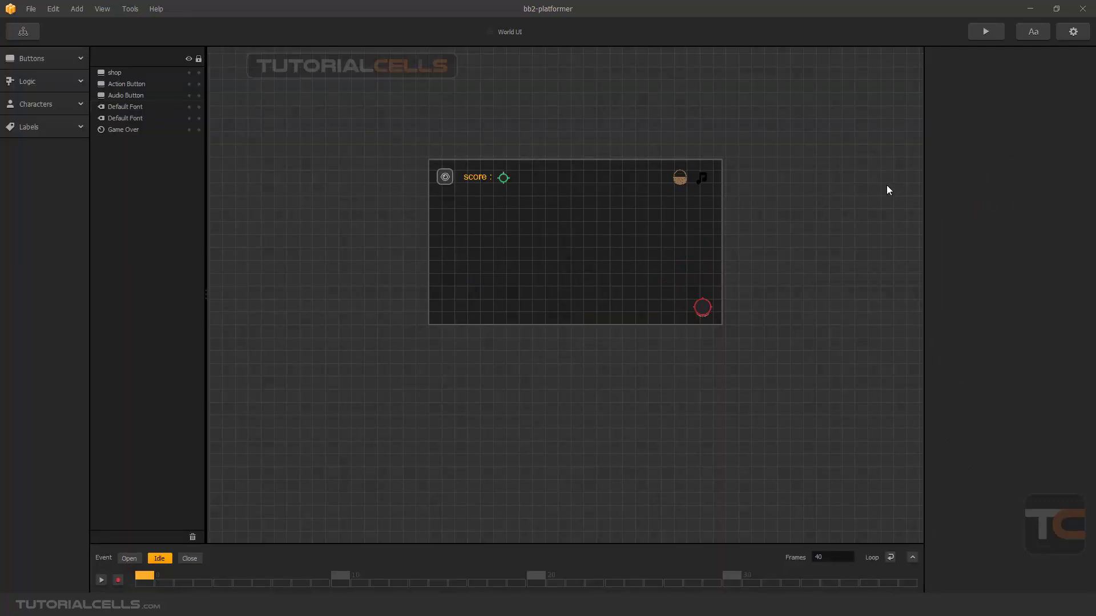
# Step: Preview the game again, start a run, and use the magnet while jumping onto the first platform to collect coins
pyautogui.click(986, 32)
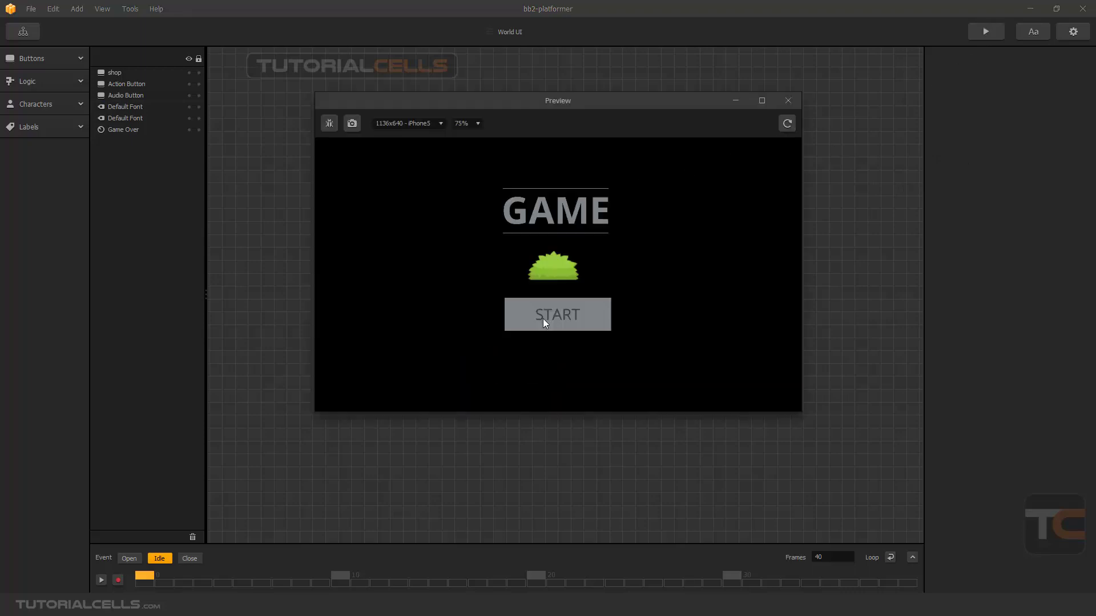
pyautogui.click(542, 319)
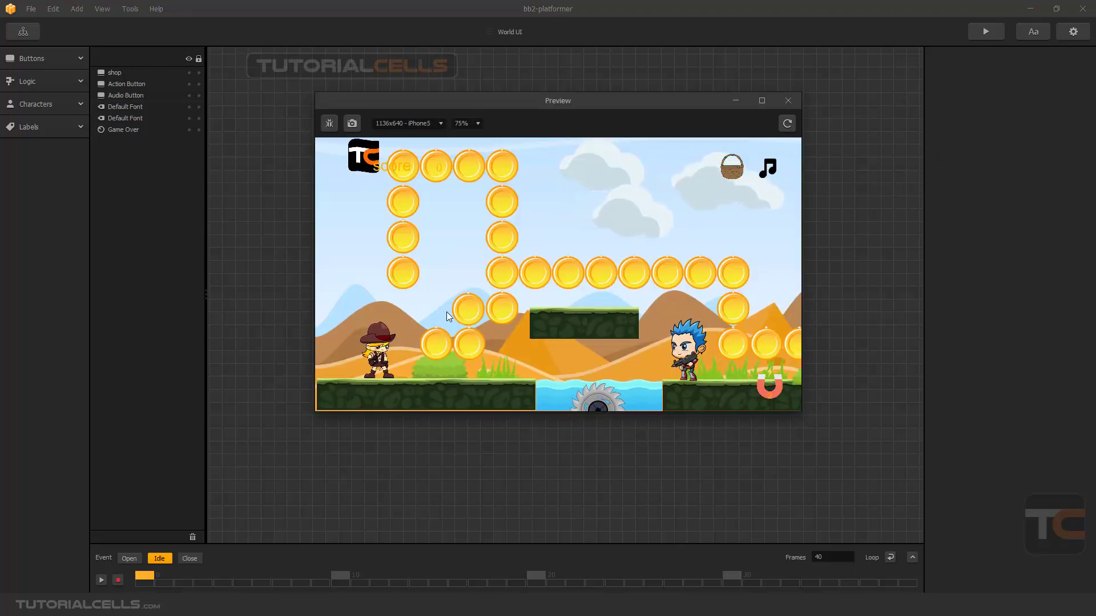
pyautogui.click(762, 392)
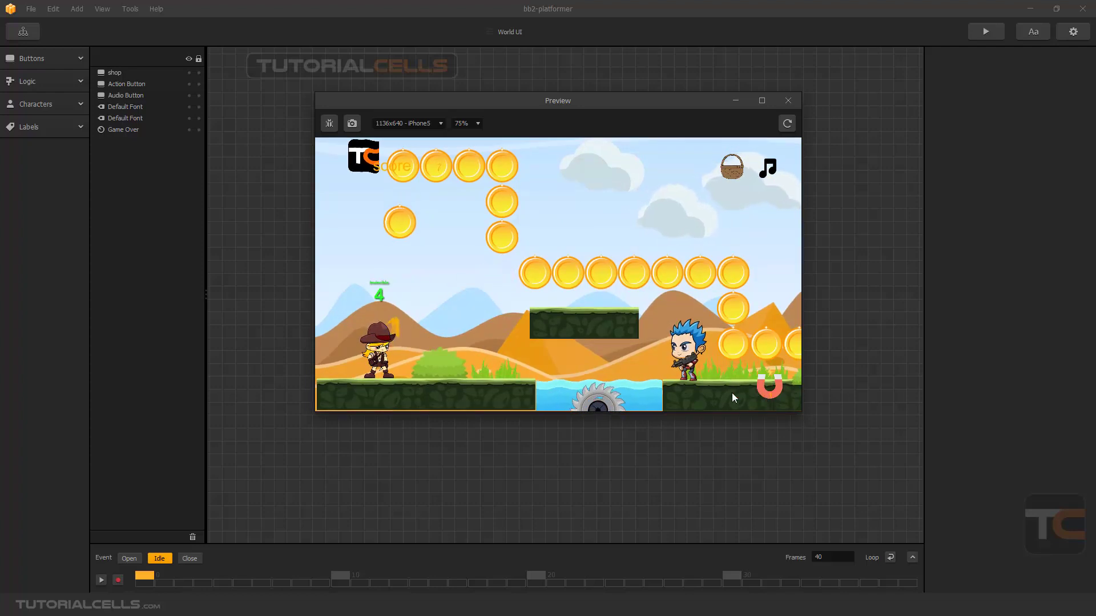
pyautogui.press('Right')
pyautogui.press('Up')
pyautogui.press('Up')
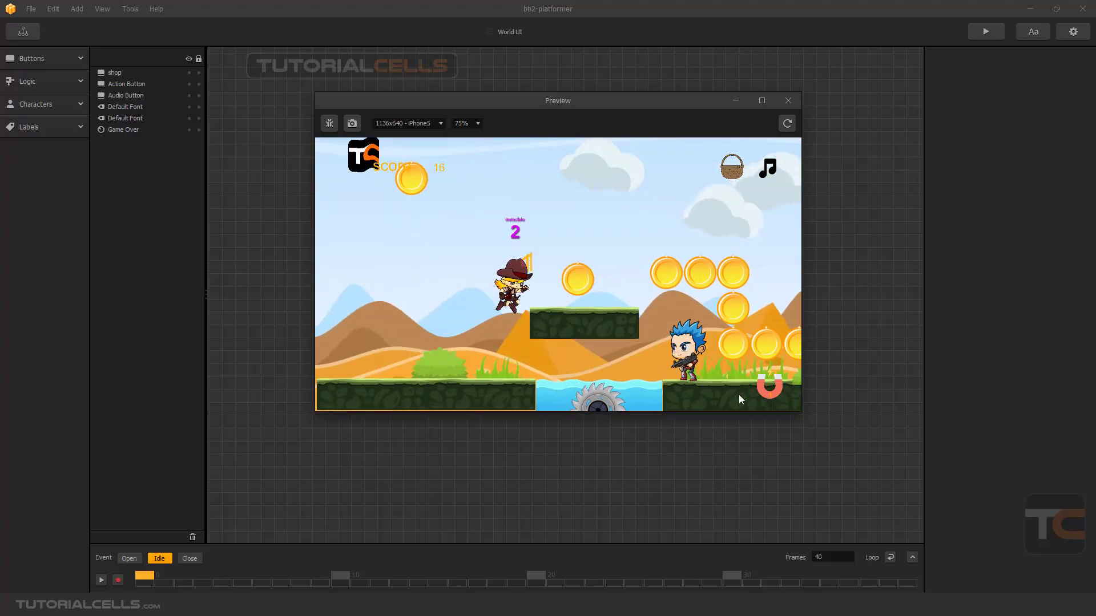
pyautogui.press('Up')
pyautogui.press('Right')
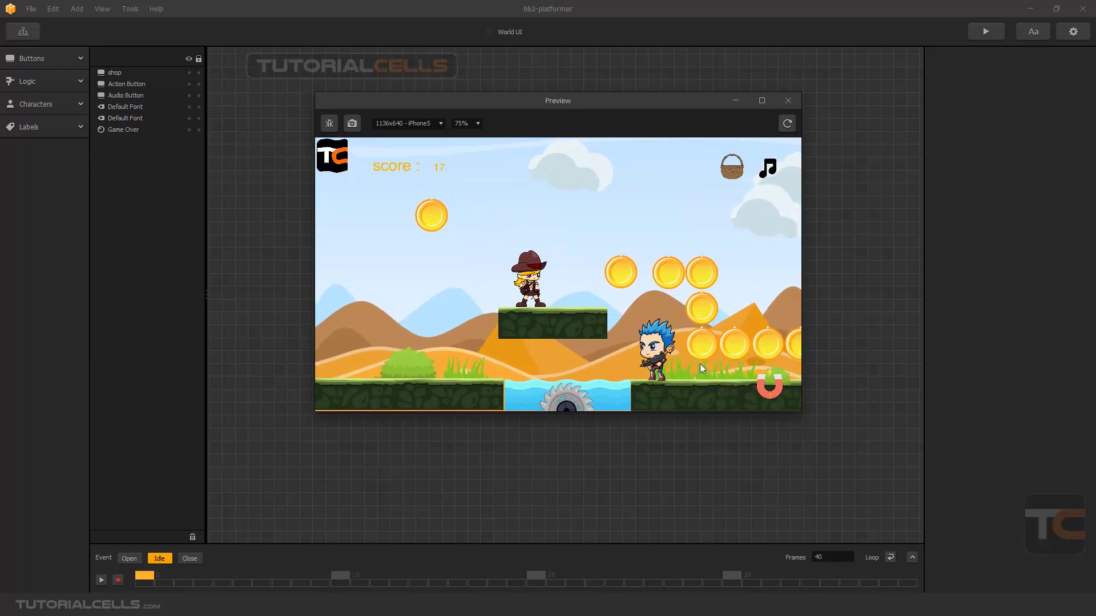
# Step: Reactivate the magnet to gather more coins, open the shop from the gameplay screen, and close the preview
pyautogui.click(767, 393)
pyautogui.press('Right')
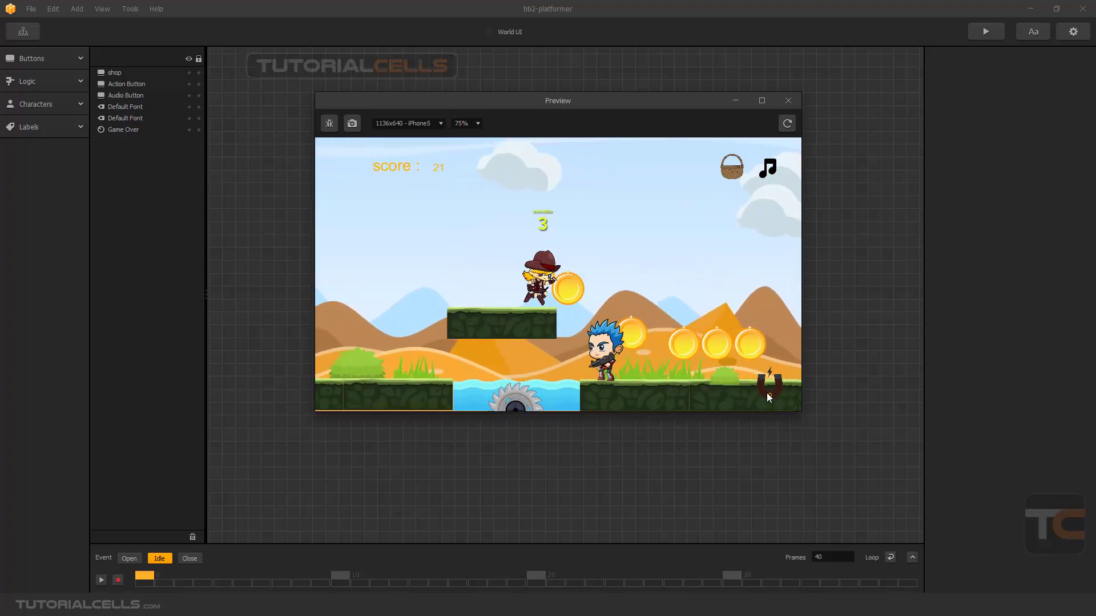
pyautogui.press('Up')
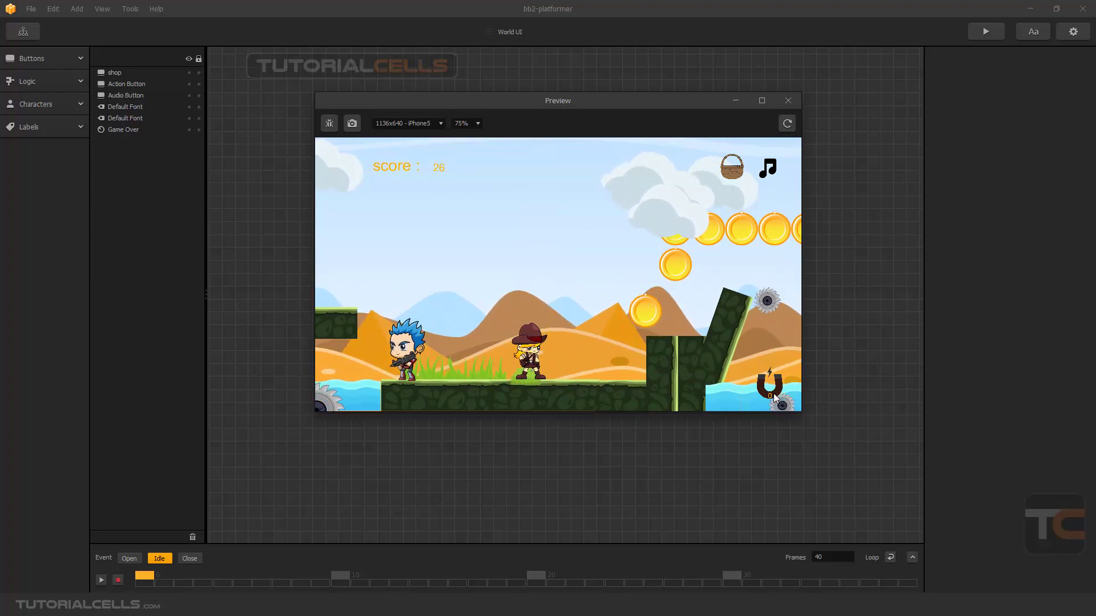
pyautogui.click(731, 171)
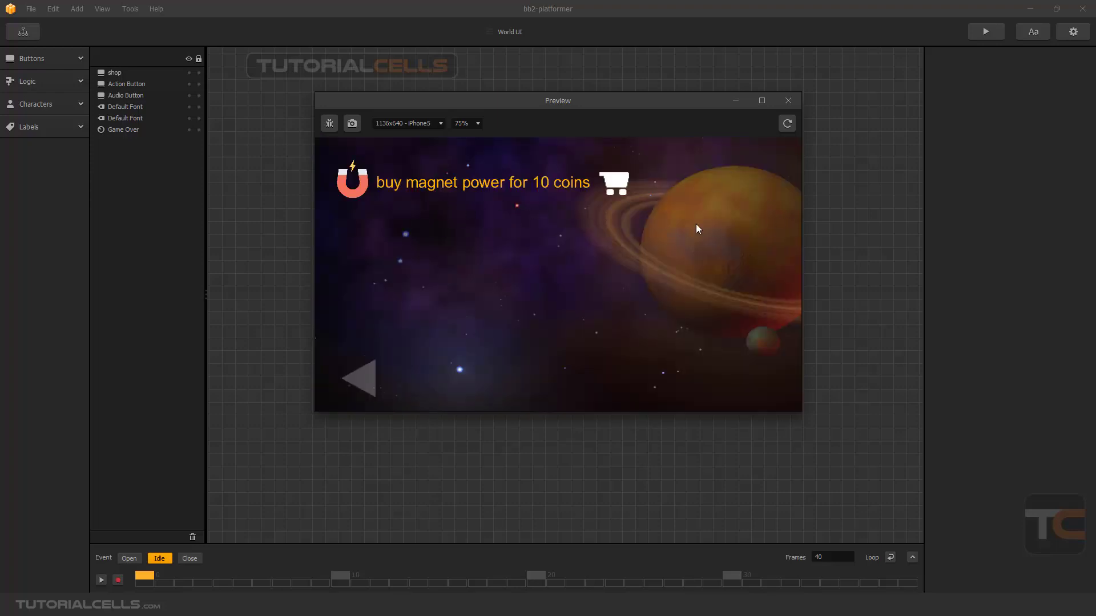
pyautogui.click(790, 101)
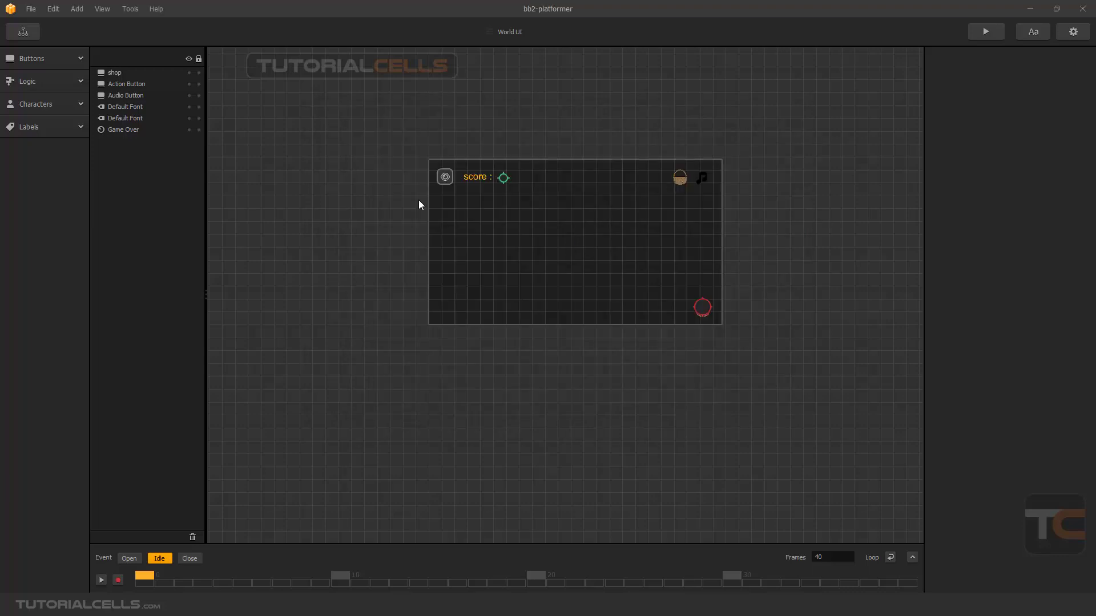
# Step: Open the shop scene and add a Default Font label reading "score" over the planet beside the cart
pyautogui.click(23, 31)
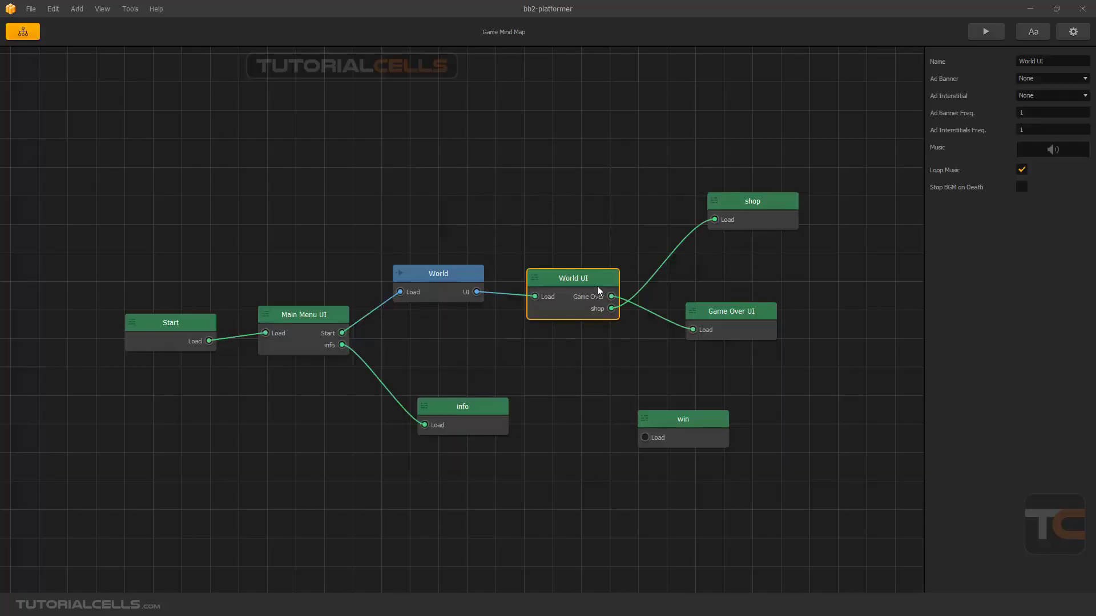
pyautogui.doubleClick(757, 204)
pyautogui.scroll(3, 690, 212)
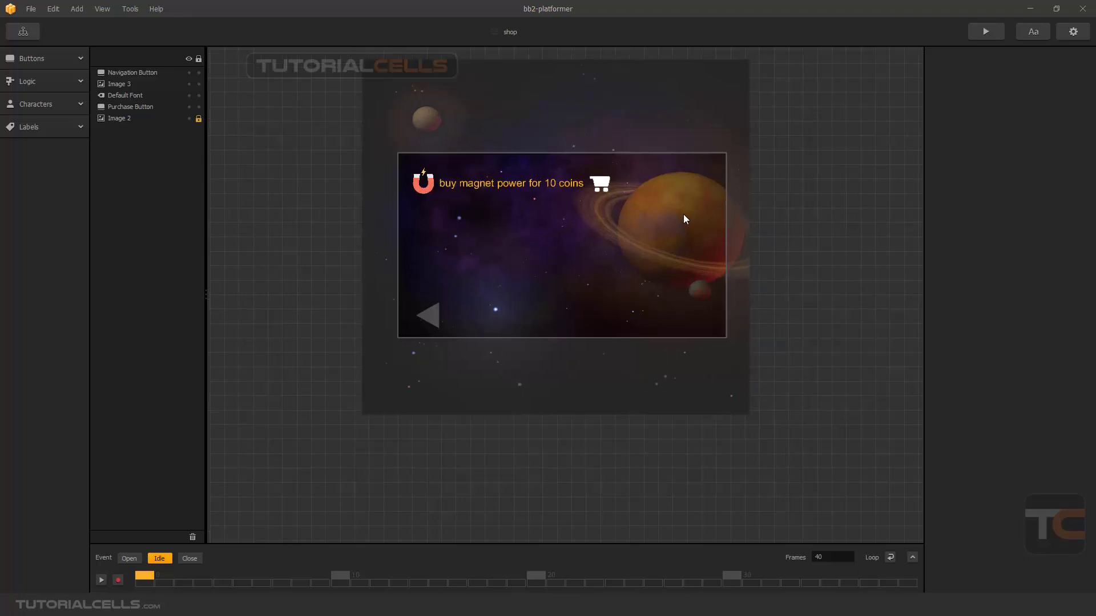
pyautogui.click(33, 128)
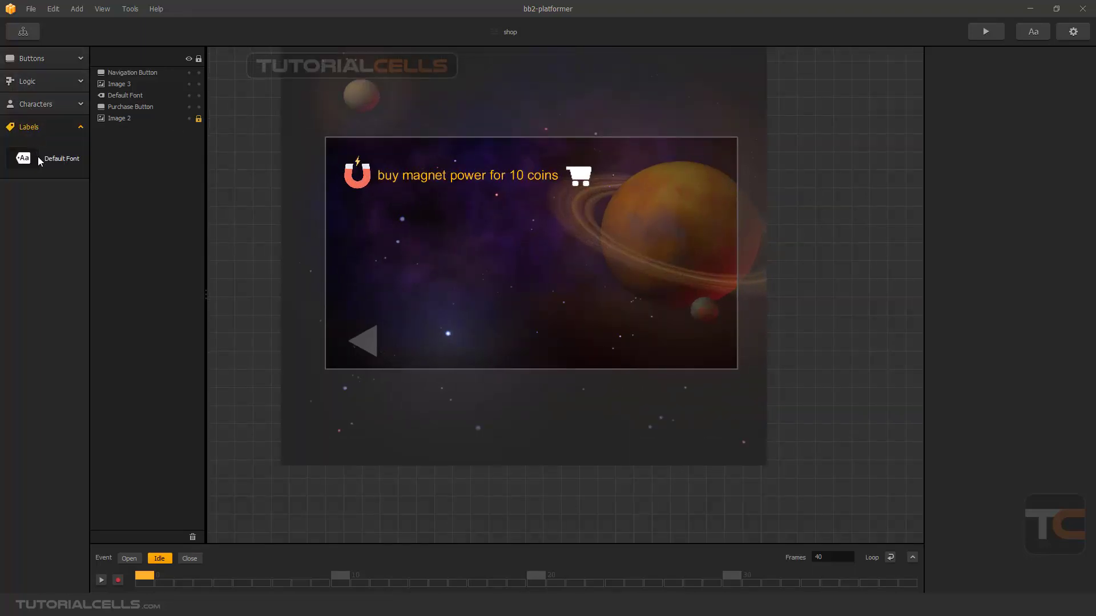
pyautogui.moveTo(623, 196); pyautogui.dragTo(673, 194)
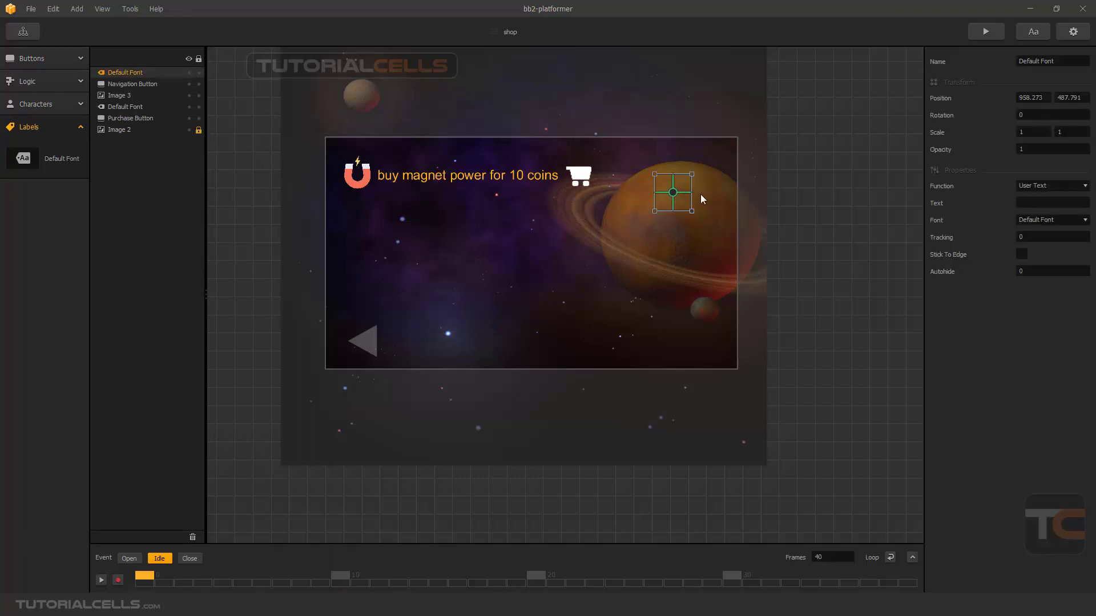
pyautogui.click(1024, 205)
pyautogui.write('score')
pyautogui.press('Return')
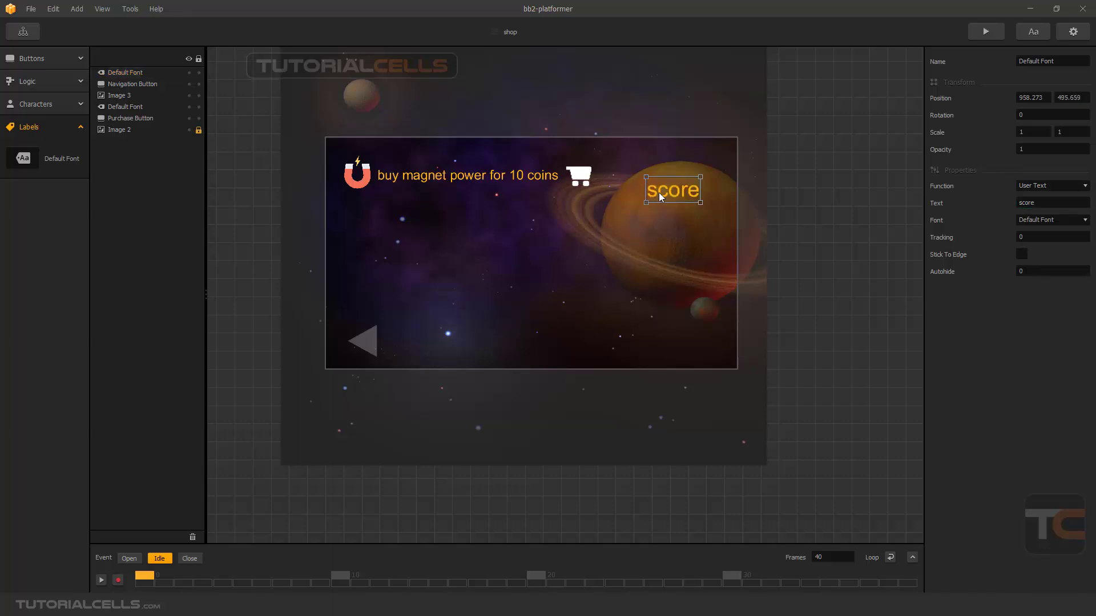
# Step: Add a second Default Font label on the planet just below the score text and set its function to Score
pyautogui.moveTo(49, 166); pyautogui.dragTo(673, 228)
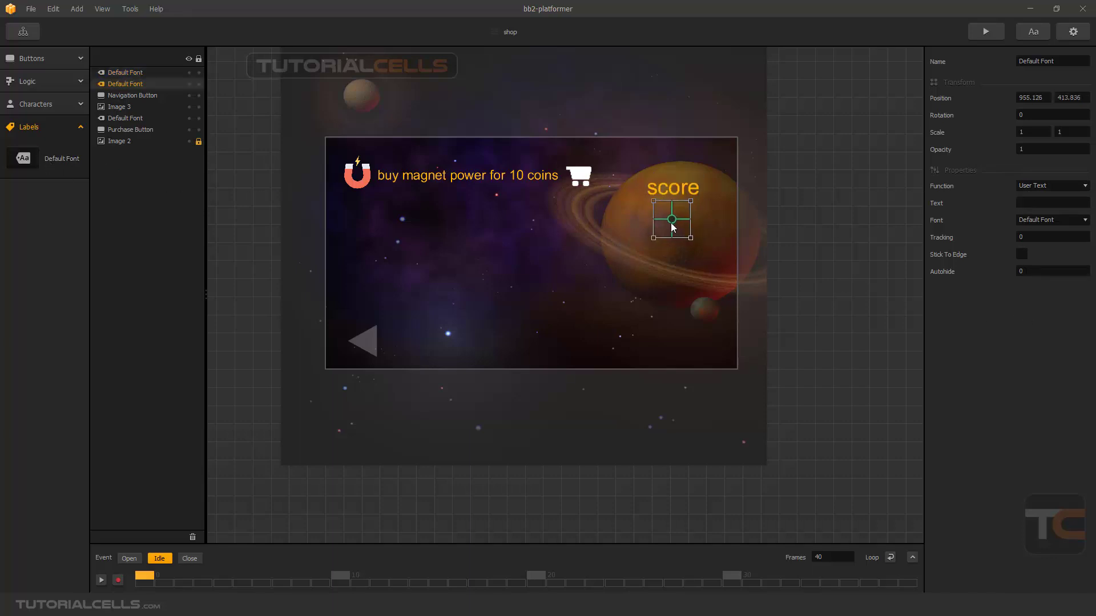
pyautogui.click(1053, 190)
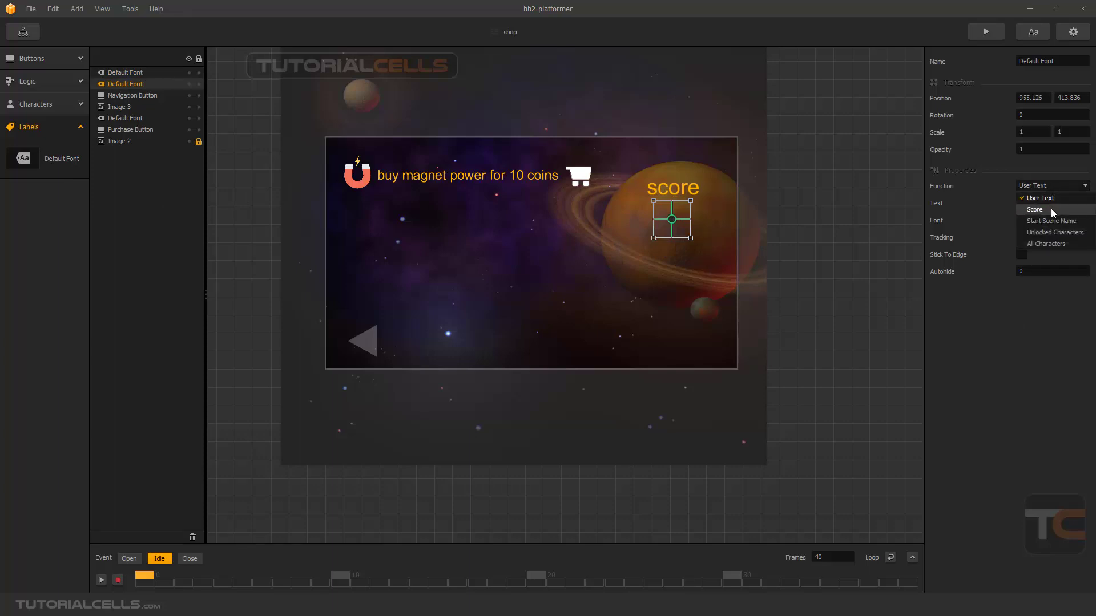
pyautogui.click(1053, 211)
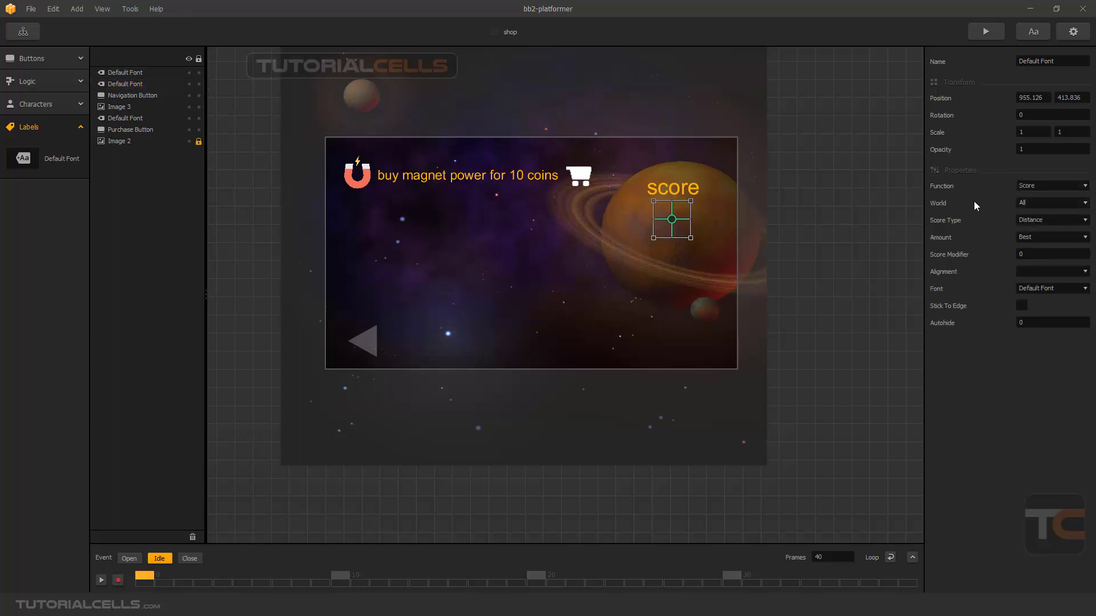
# Step: Set the new label's score type to Coins and its amount to Current
pyautogui.click(1025, 221)
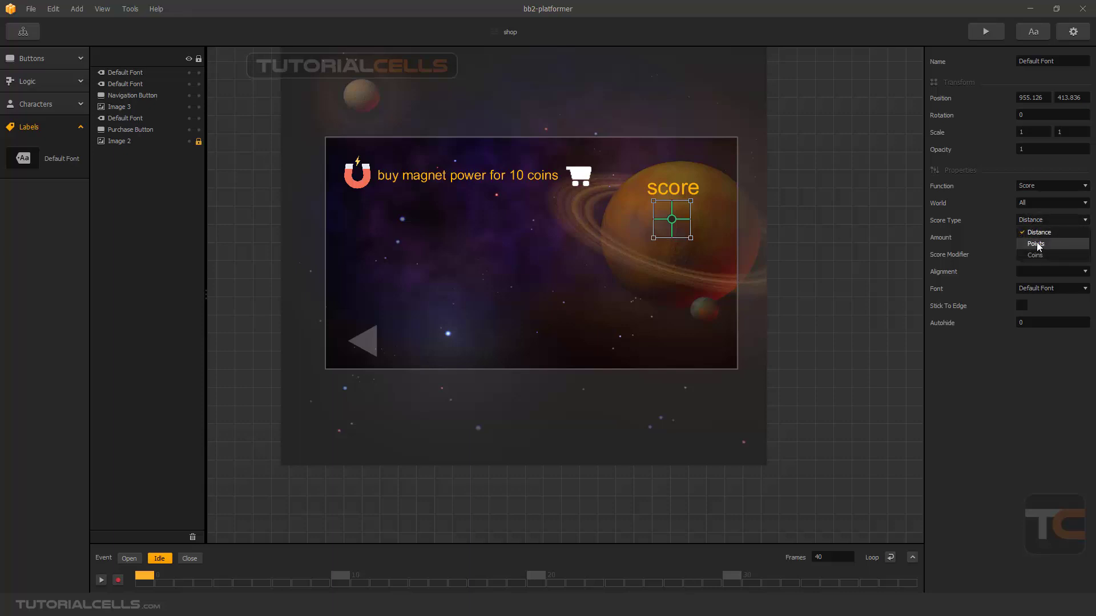
pyautogui.click(1026, 247)
pyautogui.click(1035, 237)
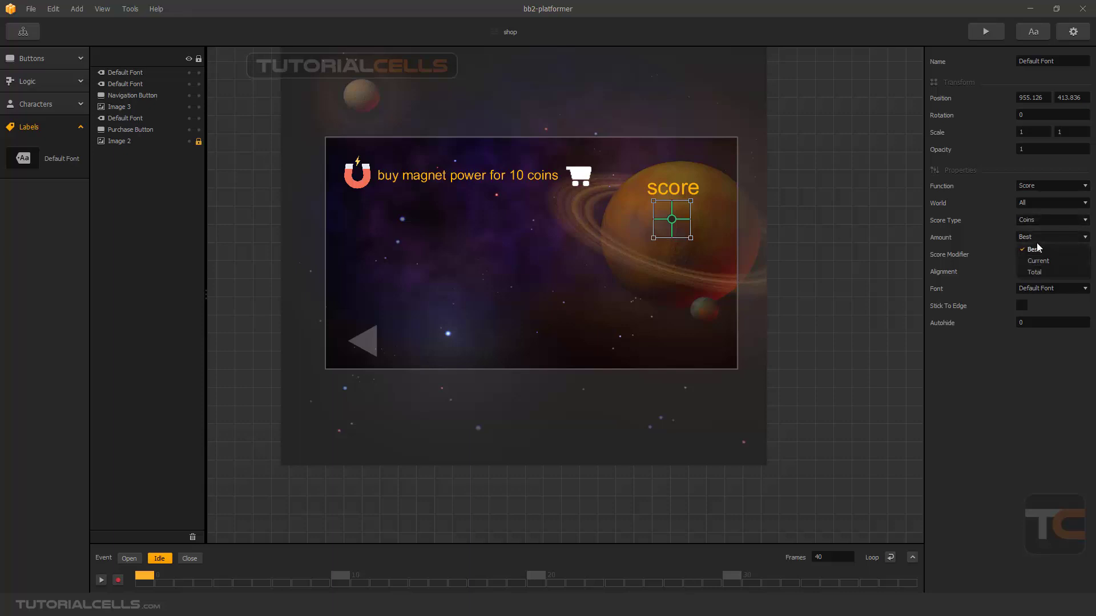
pyautogui.click(1044, 261)
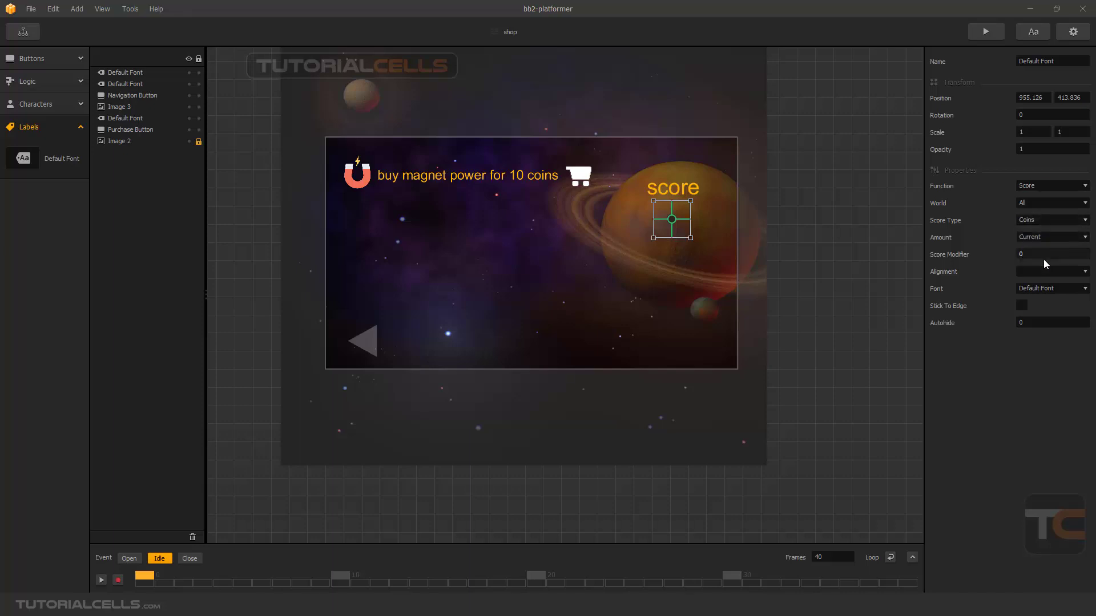
pyautogui.click(1043, 238)
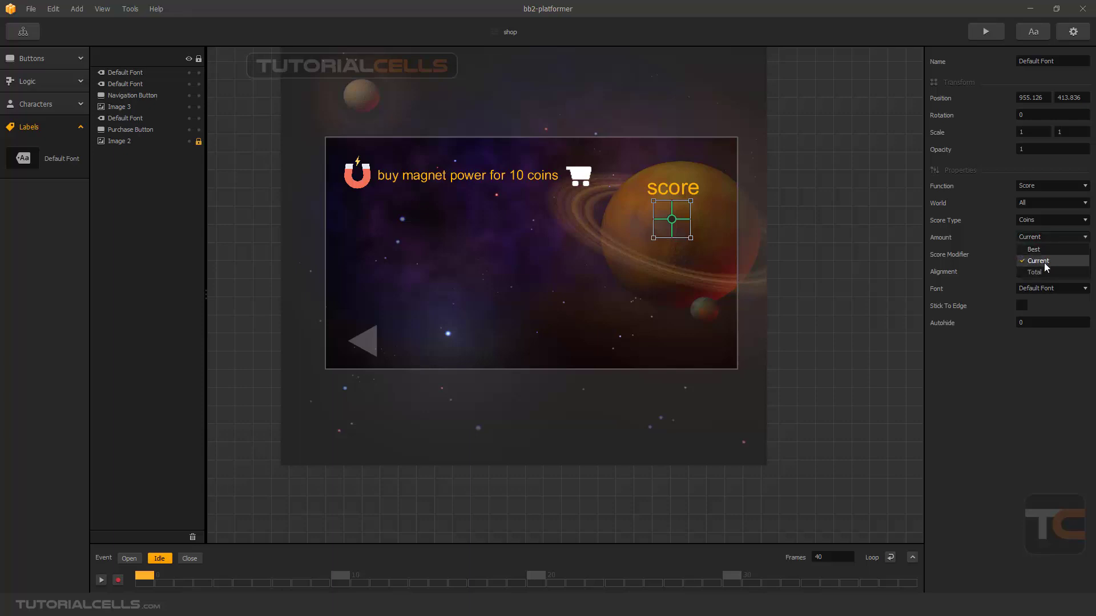
pyautogui.click(1043, 262)
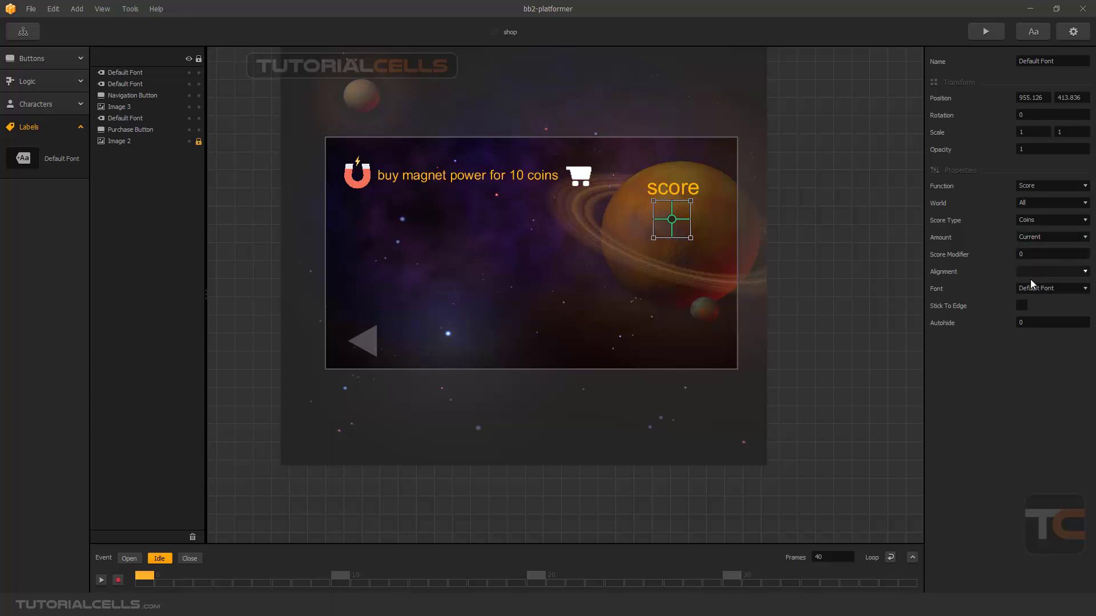
# Step: Preview the game, start a run, and activate the magnet to collect coins
pyautogui.click(983, 32)
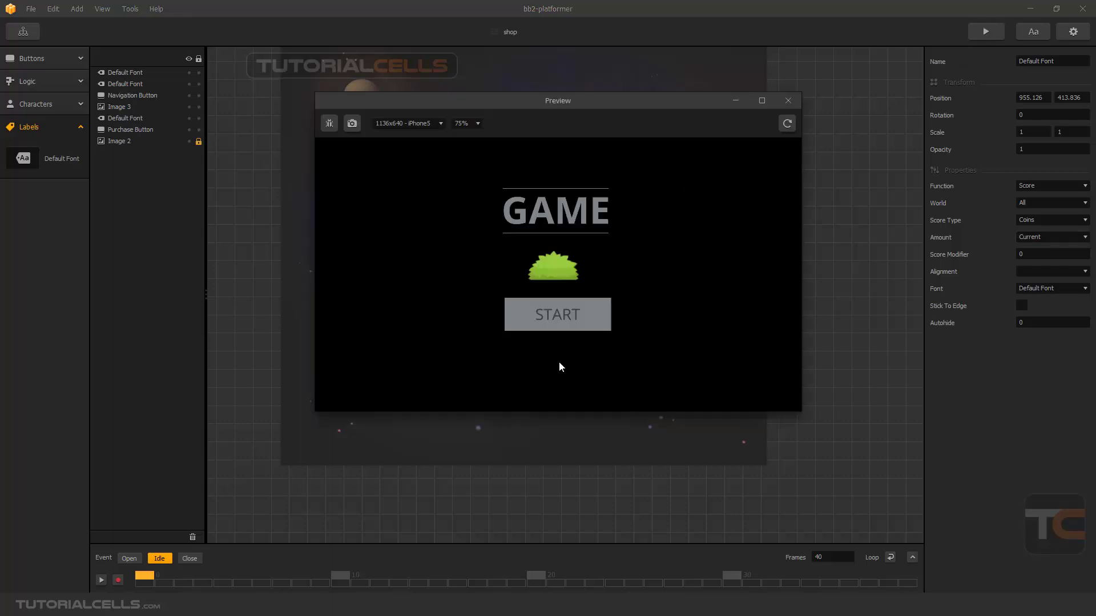
pyautogui.click(563, 327)
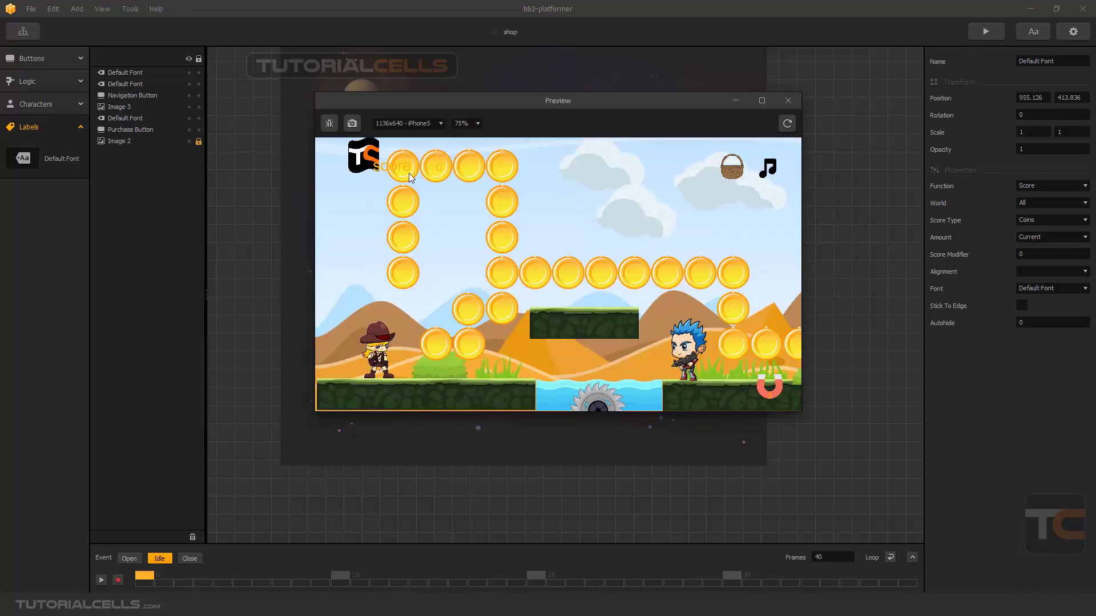
pyautogui.click(760, 392)
pyautogui.click(760, 392)
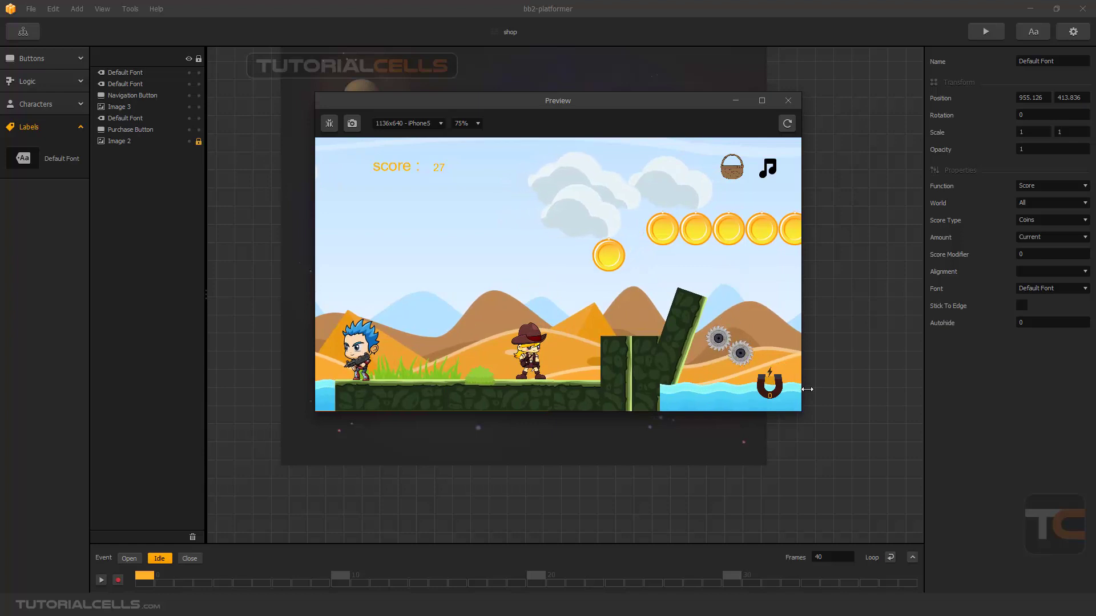
# Step: Open the shop to check the coin label, return to gameplay, use the magnet again, and close the preview
pyautogui.click(736, 171)
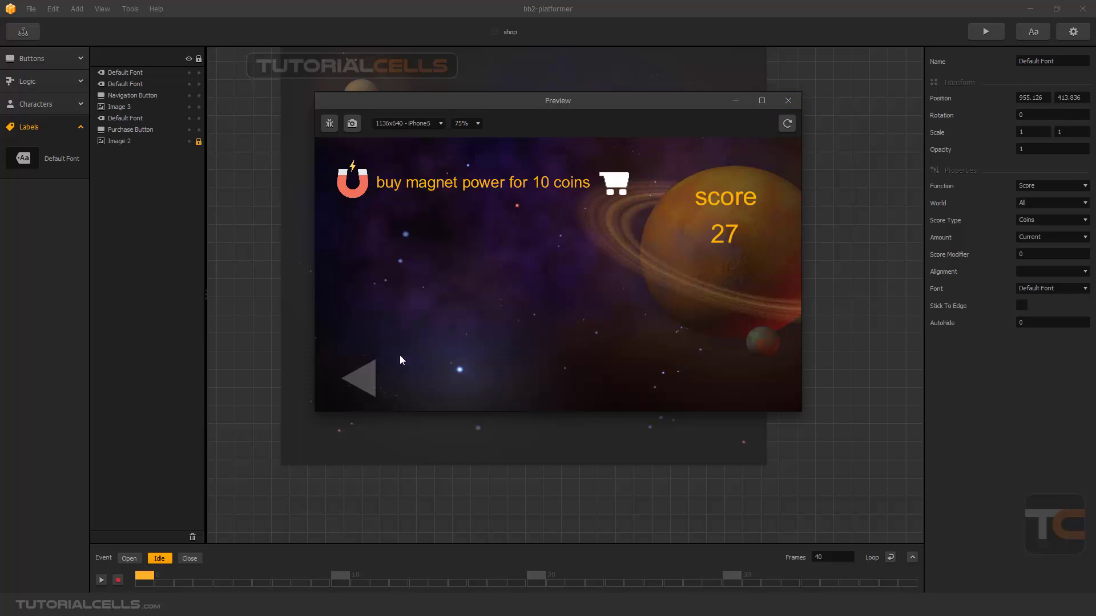
pyautogui.click(364, 376)
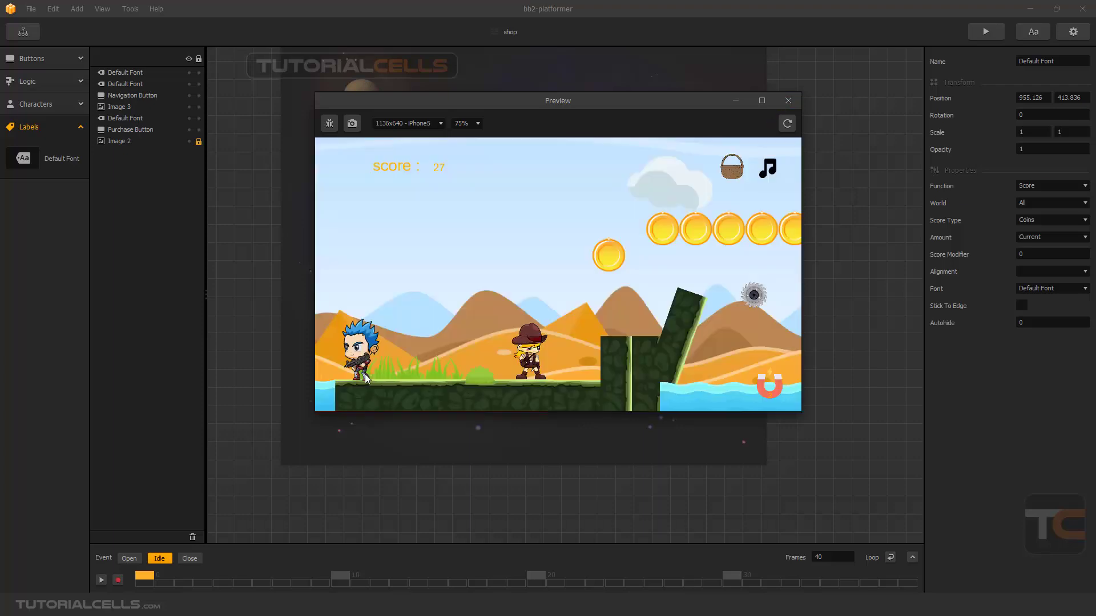
pyautogui.click(763, 395)
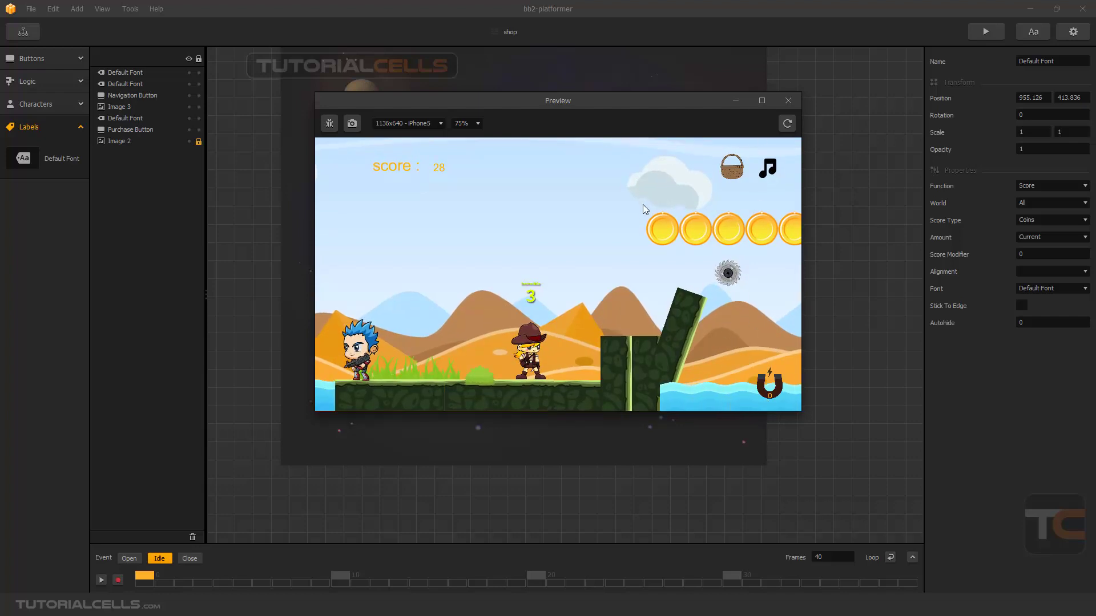
pyautogui.press('Escape')
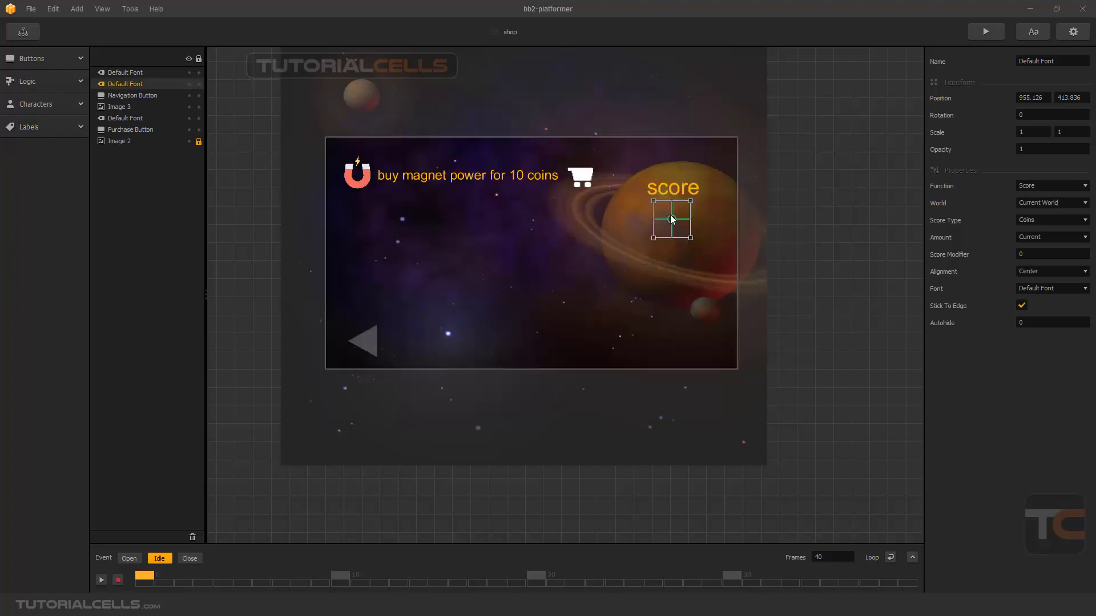
# Step: Review the properties of the cart purchase button and the coin score label in the shop scene
pyautogui.moveTo(673, 221); pyautogui.dragTo(673, 220)
pyautogui.click(578, 177)
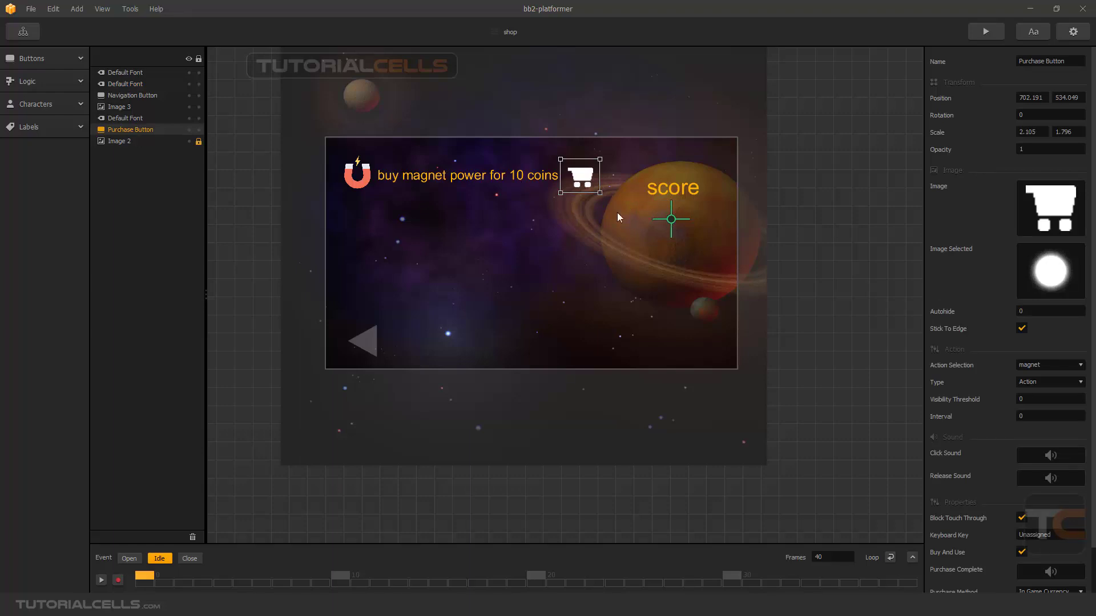
pyautogui.click(665, 228)
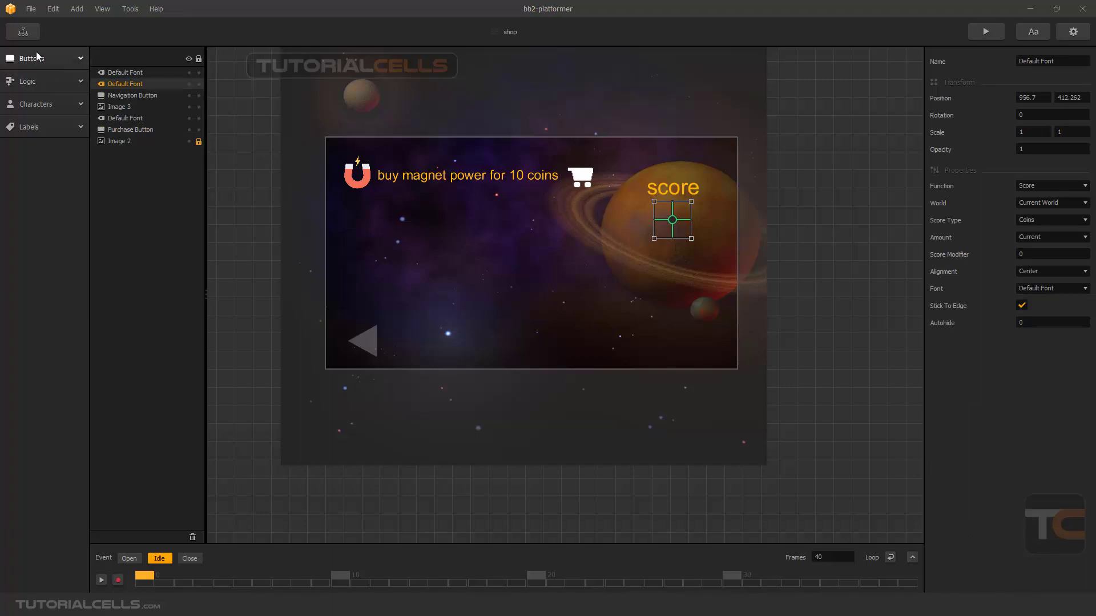
# Step: Open the World scene from the Game Mind Map and display the Coin action's properties
pyautogui.click(36, 32)
pyautogui.doubleClick(427, 269)
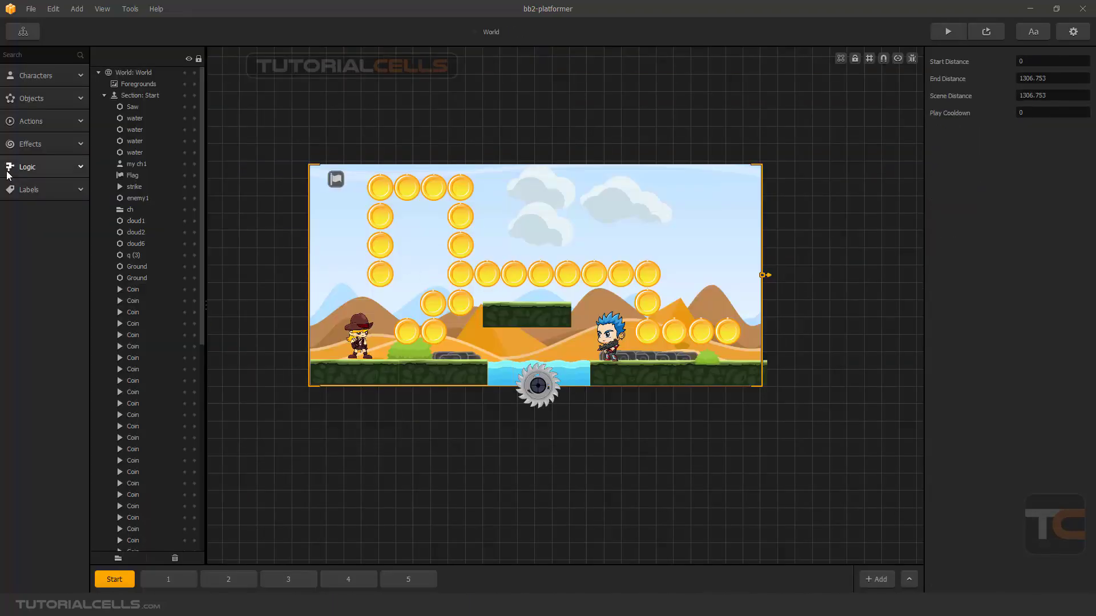
pyautogui.click(49, 121)
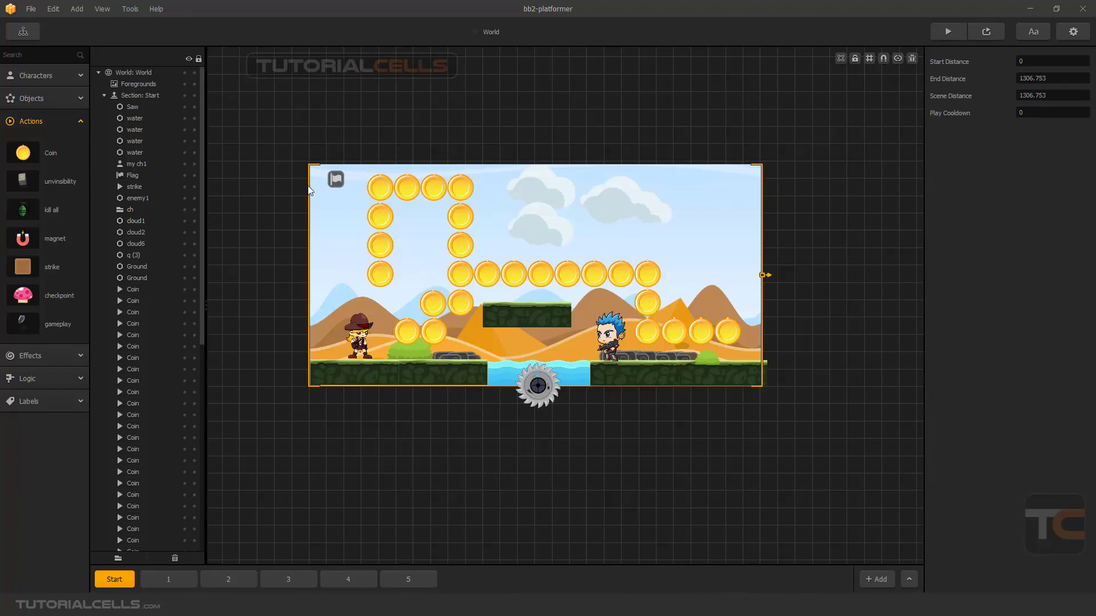
pyautogui.click(55, 156)
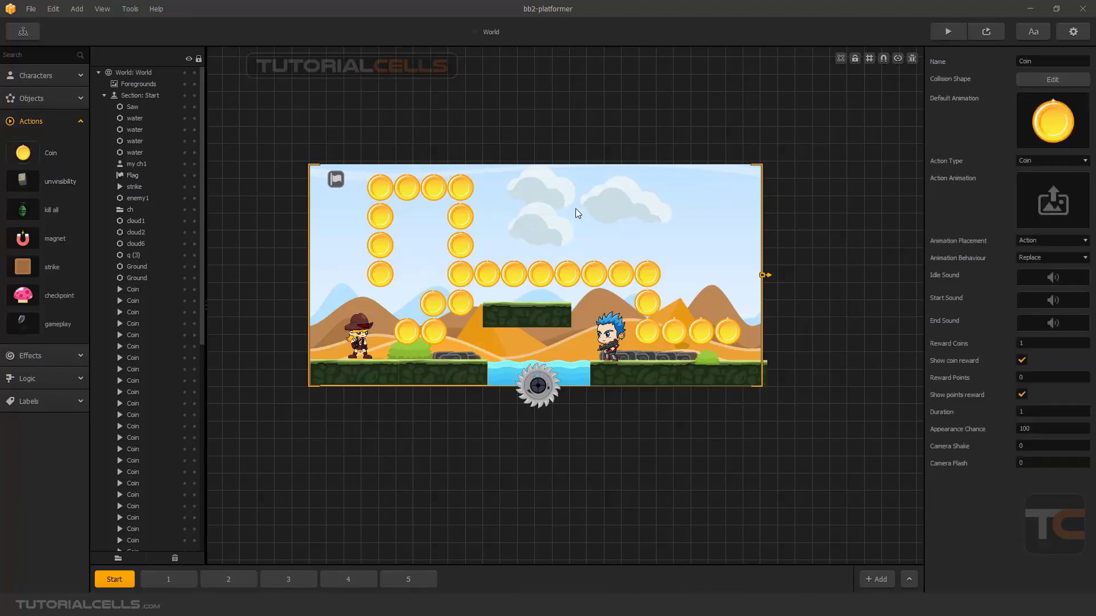